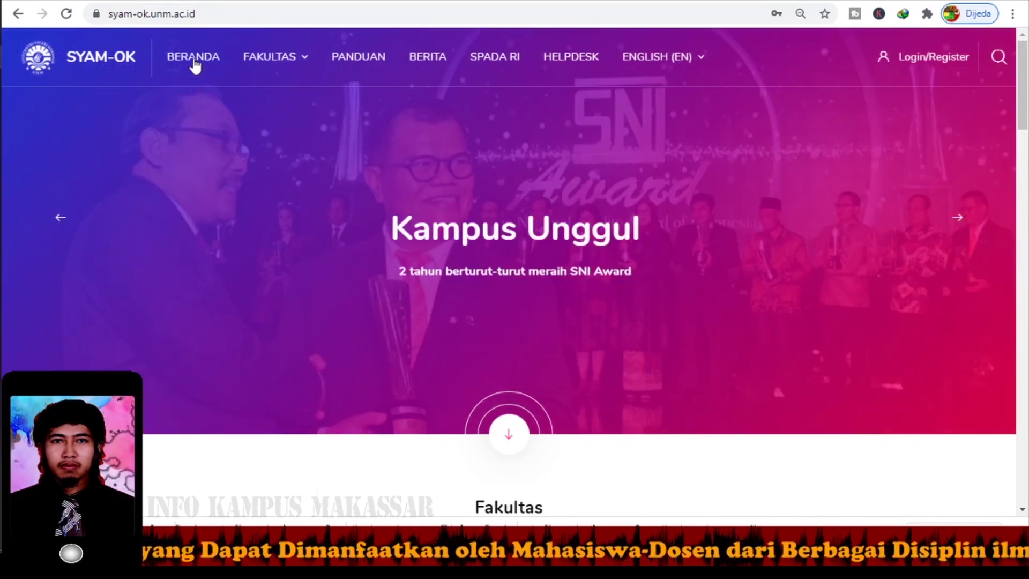
Sign in to SYAM-OK with the saved student credentials to reach the Dasbor.
{"action": "left_click_drag", "start_coordinate": [208, 14], "coordinate": [110, 24]}
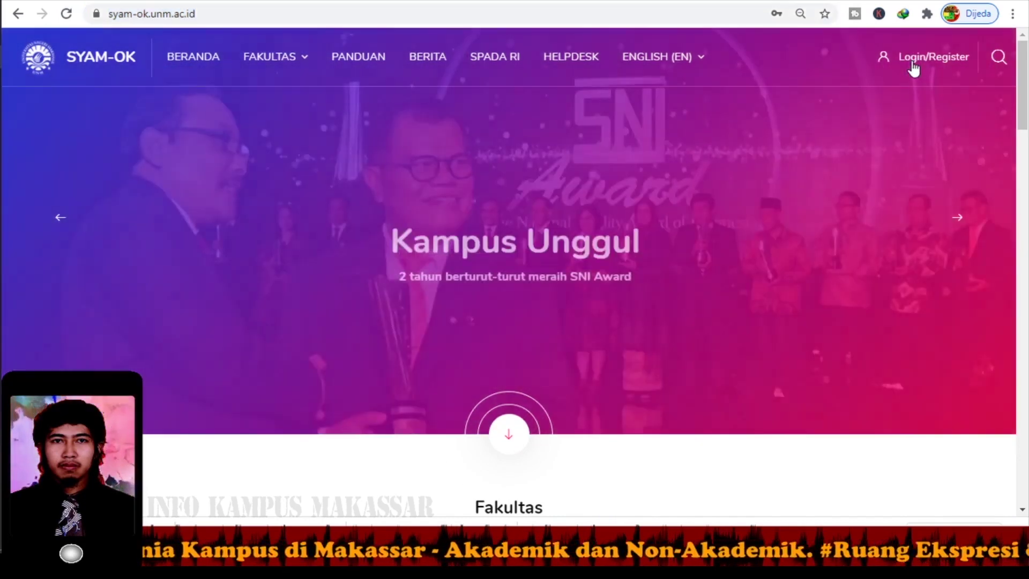
{"action": "left_click", "coordinate": [912, 60]}
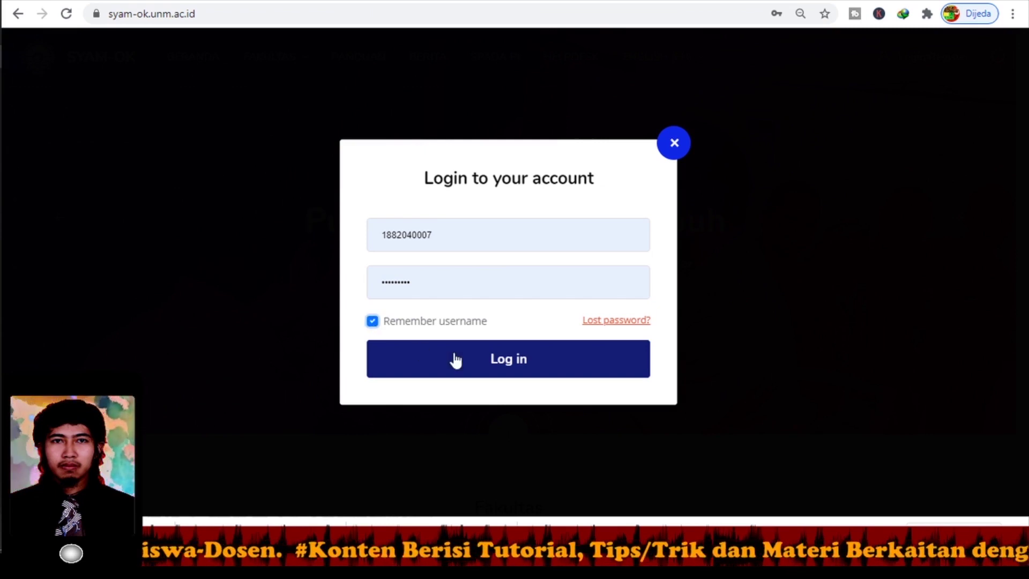
{"action": "left_click", "coordinate": [518, 369]}
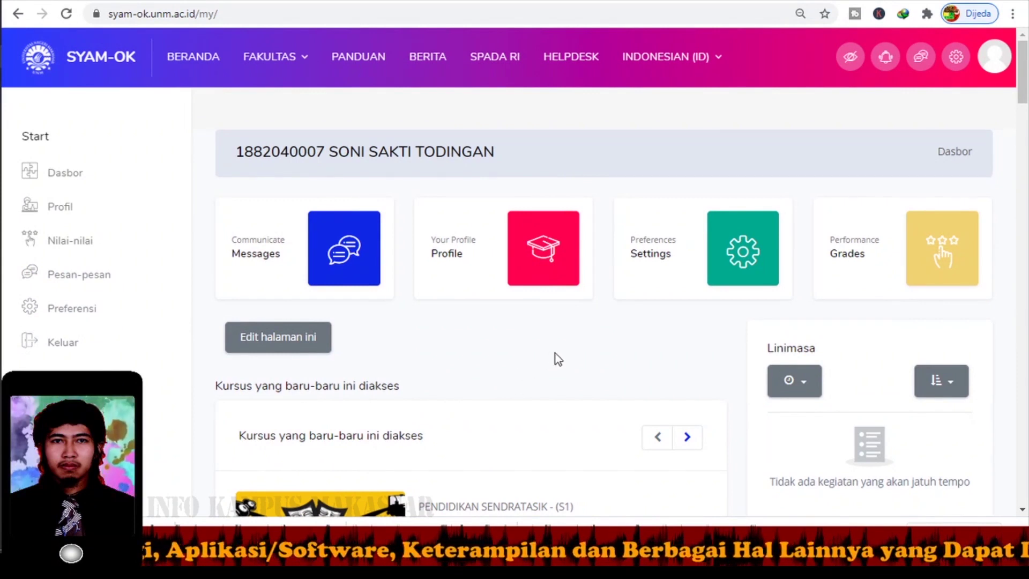
Switch the interface language to Indonesian (id) and open the FAKULTAS faculty list.
{"action": "left_click", "coordinate": [670, 57]}
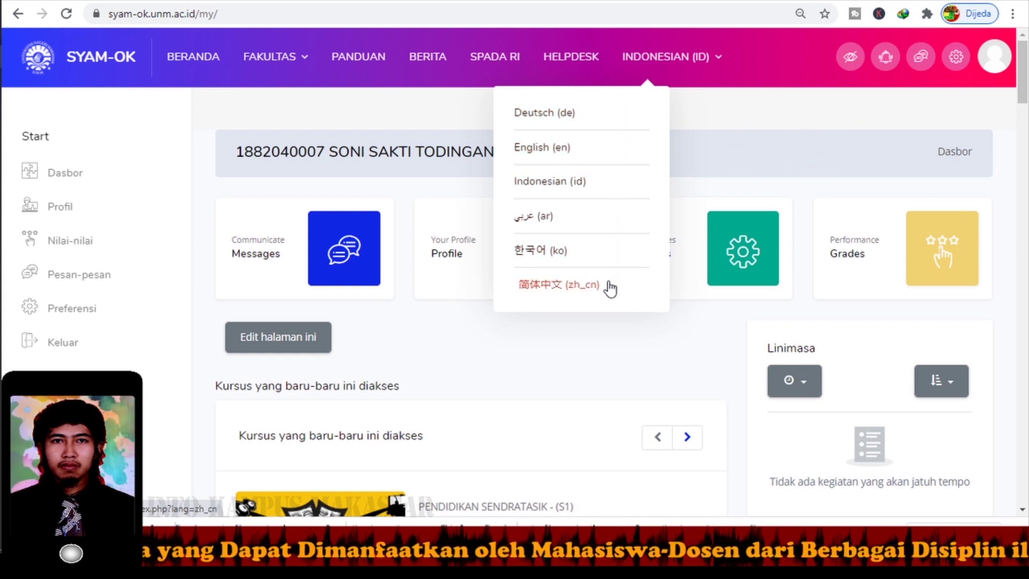
{"action": "left_click", "coordinate": [579, 189]}
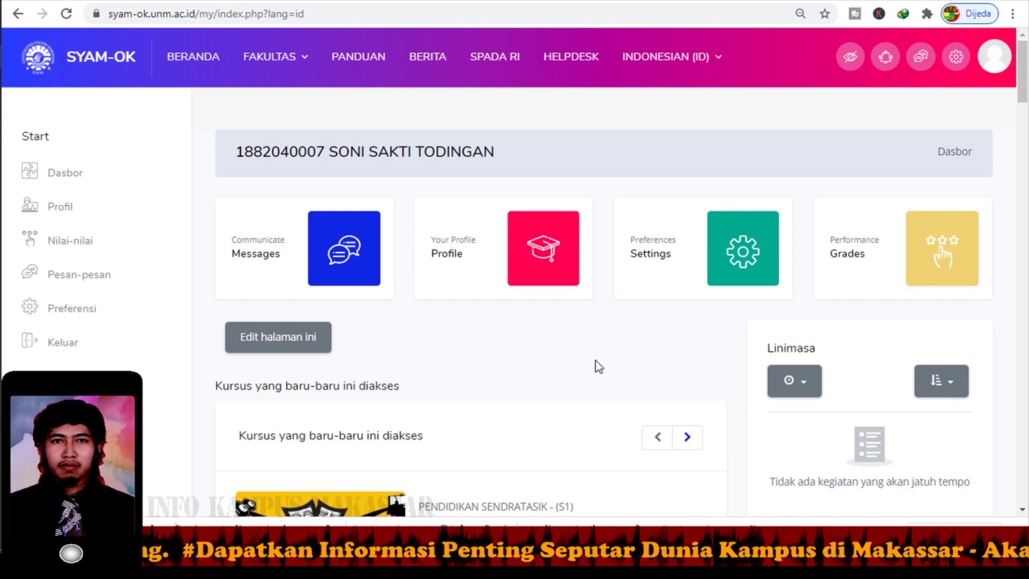
{"action": "left_click", "coordinate": [268, 58]}
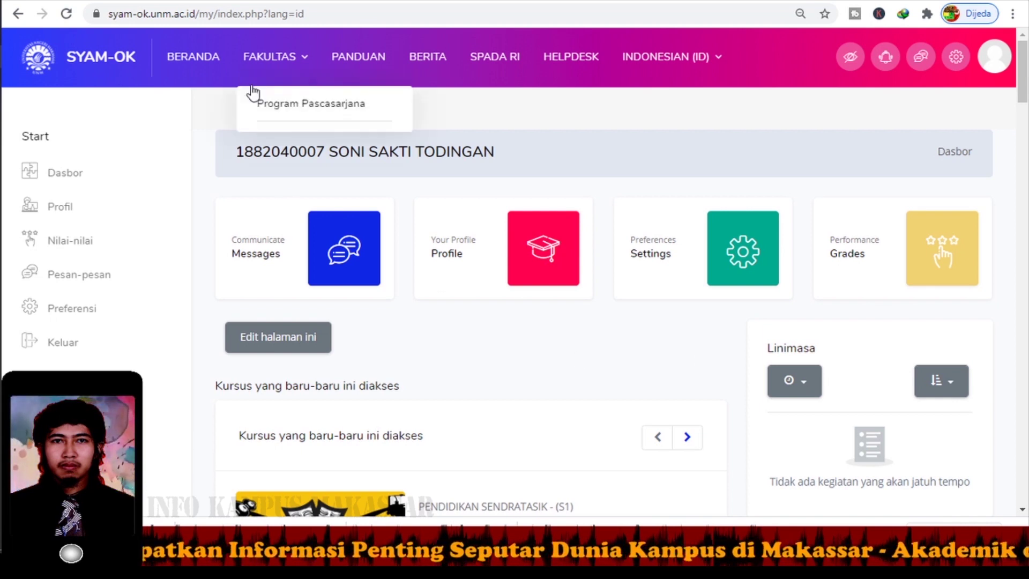
{"action": "left_click", "coordinate": [292, 74]}
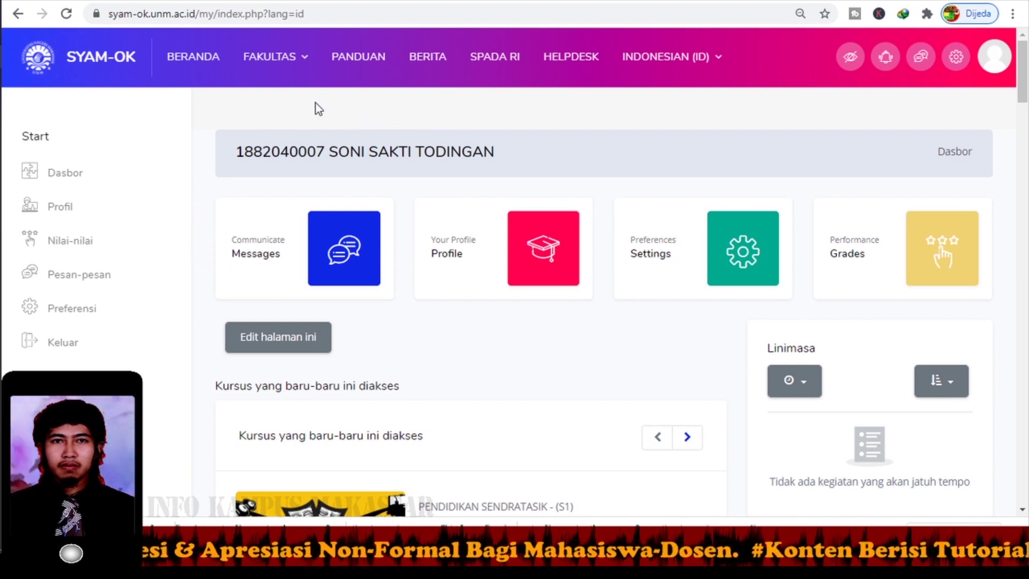
{"action": "left_click", "coordinate": [283, 71]}
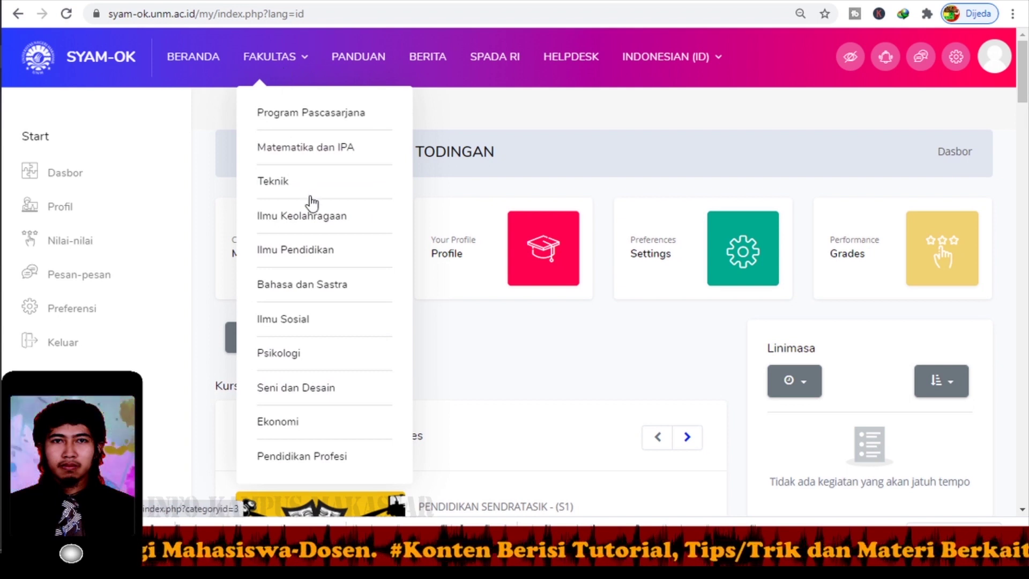
Go through Seni dan Desain and PENDIDIKAN SENDRATASIK - (S1) to the 20201-TEKNOLOGI INFORMASI-2018/5 course.
{"action": "left_click", "coordinate": [294, 397]}
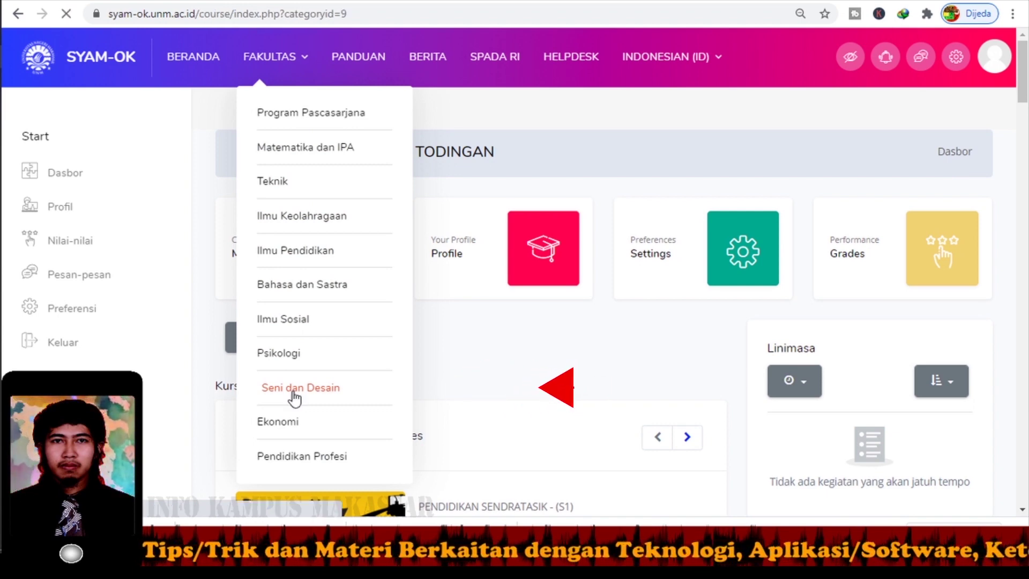
{"action": "scroll", "coordinate": [306, 365], "scroll_direction": "down", "scroll_amount": 5}
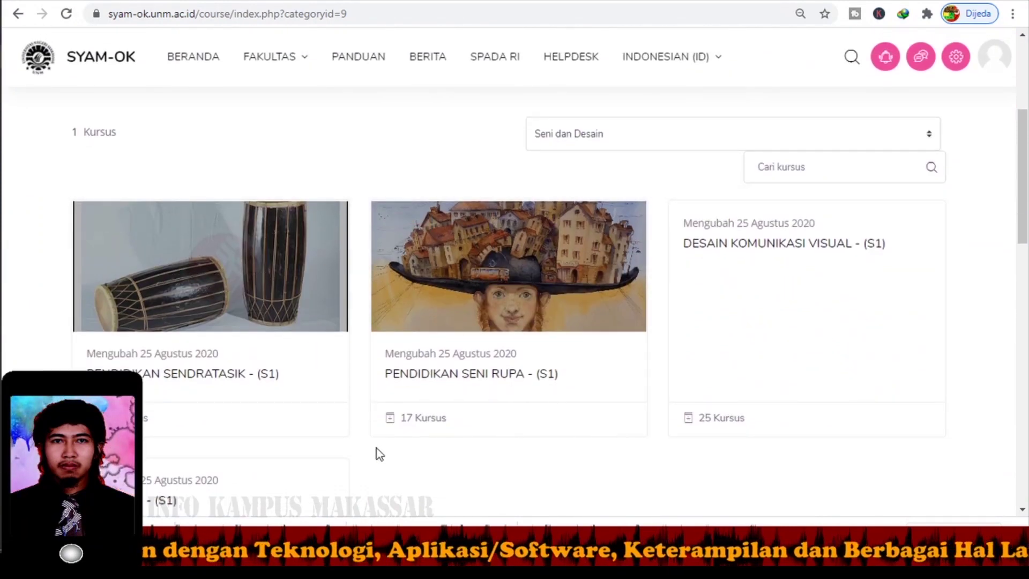
{"action": "scroll", "coordinate": [374, 448], "scroll_direction": "down", "scroll_amount": 1}
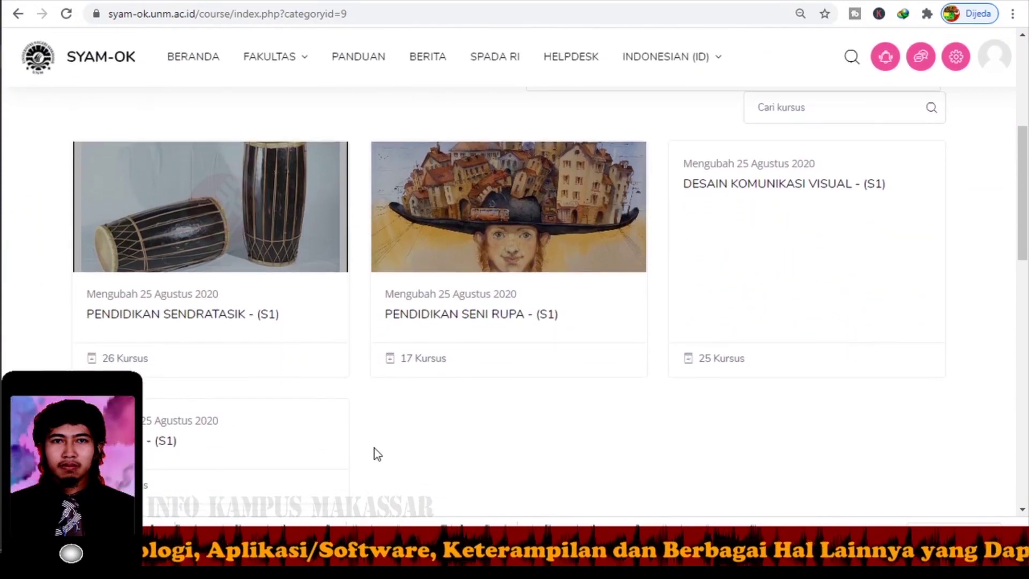
{"action": "left_click", "coordinate": [261, 320]}
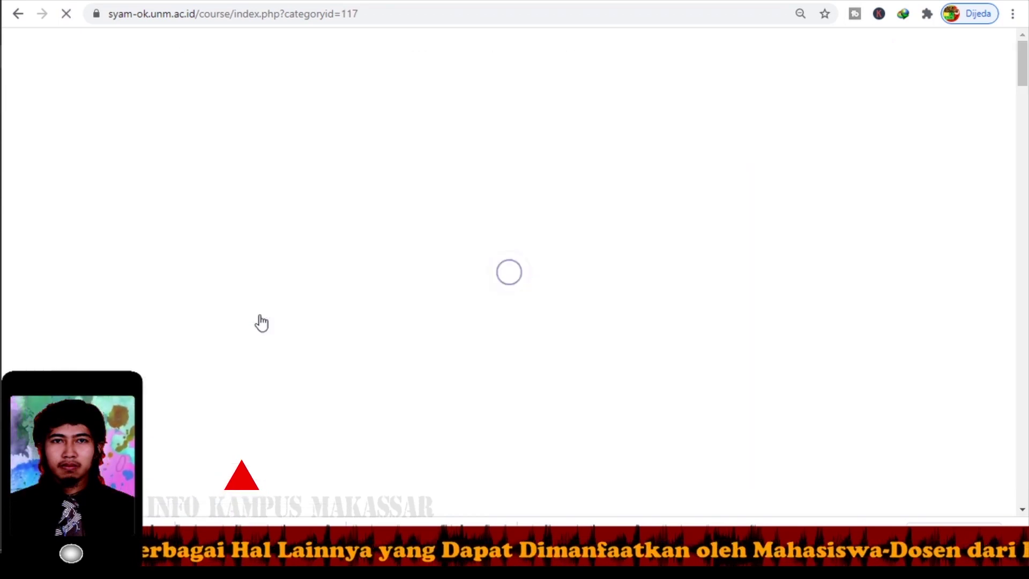
{"action": "scroll", "coordinate": [262, 315], "scroll_direction": "down", "scroll_amount": 5}
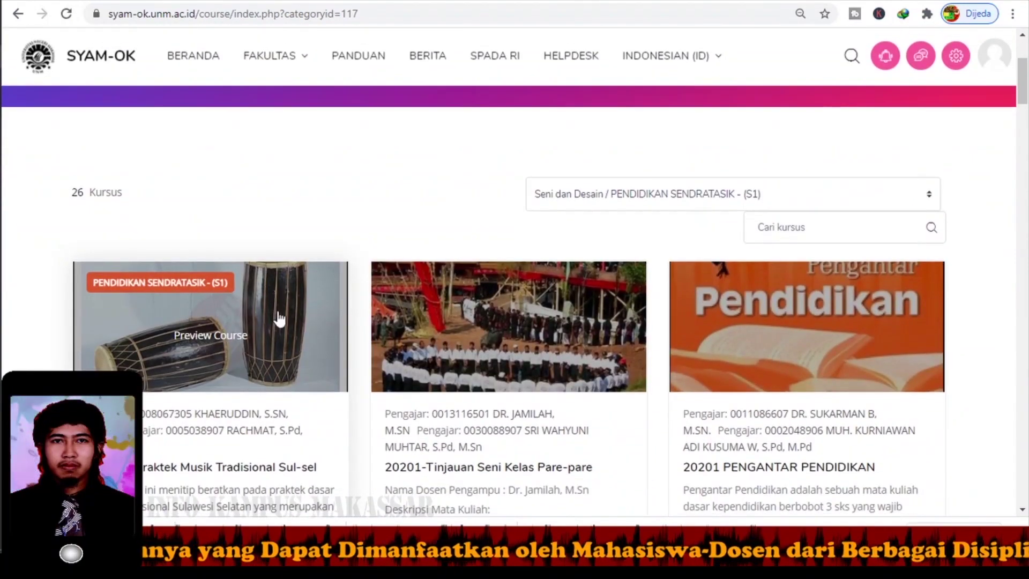
{"action": "scroll", "coordinate": [304, 308], "scroll_direction": "down", "scroll_amount": 10}
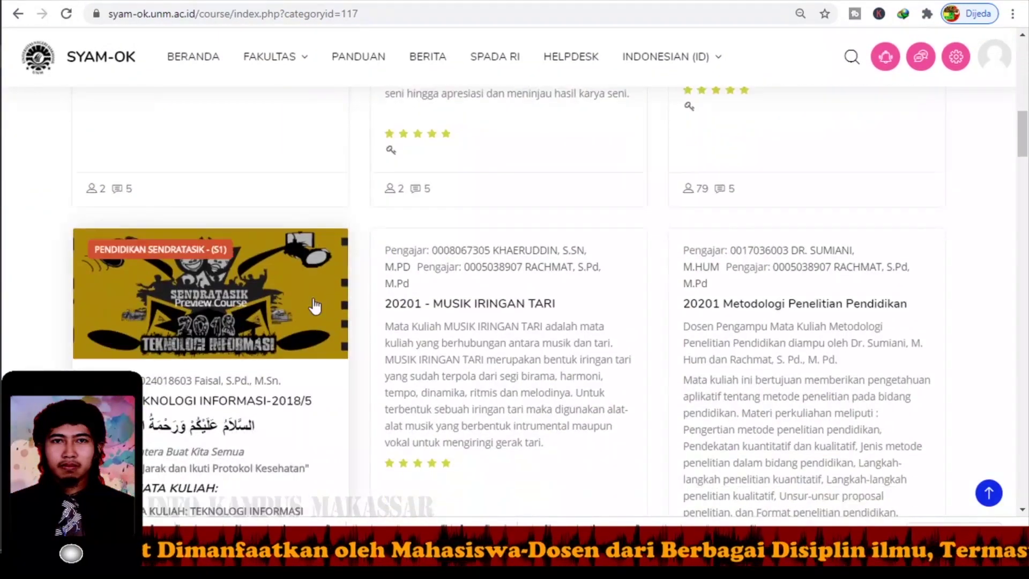
{"action": "scroll", "coordinate": [313, 299], "scroll_direction": "down", "scroll_amount": 1}
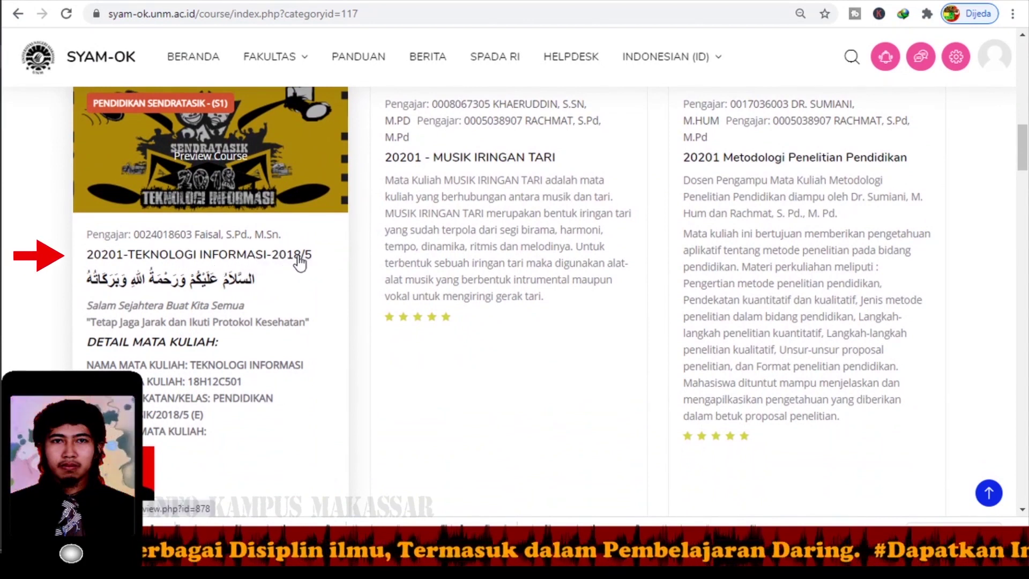
{"action": "left_click", "coordinate": [265, 263]}
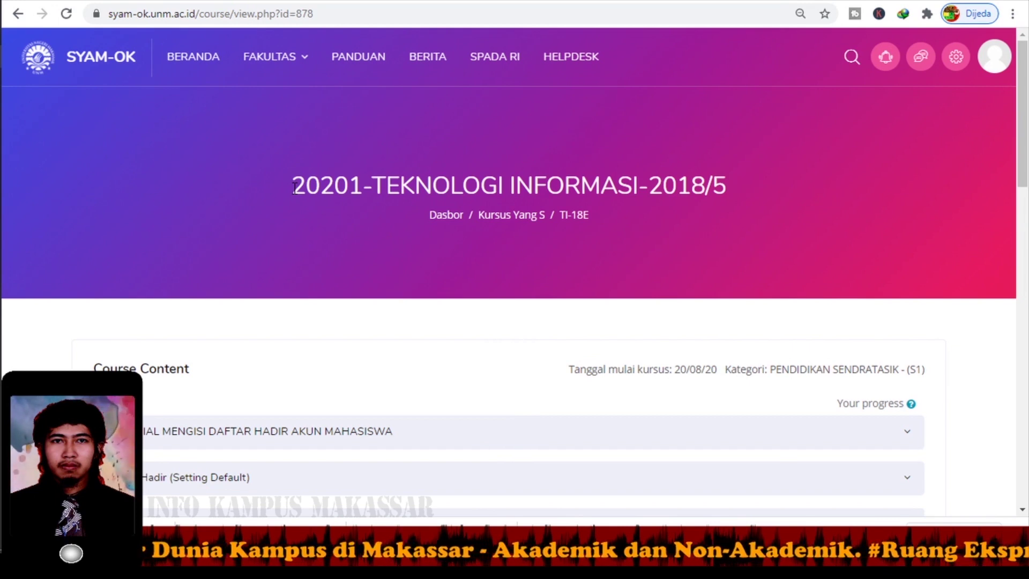
{"action": "left_click", "coordinate": [193, 69]}
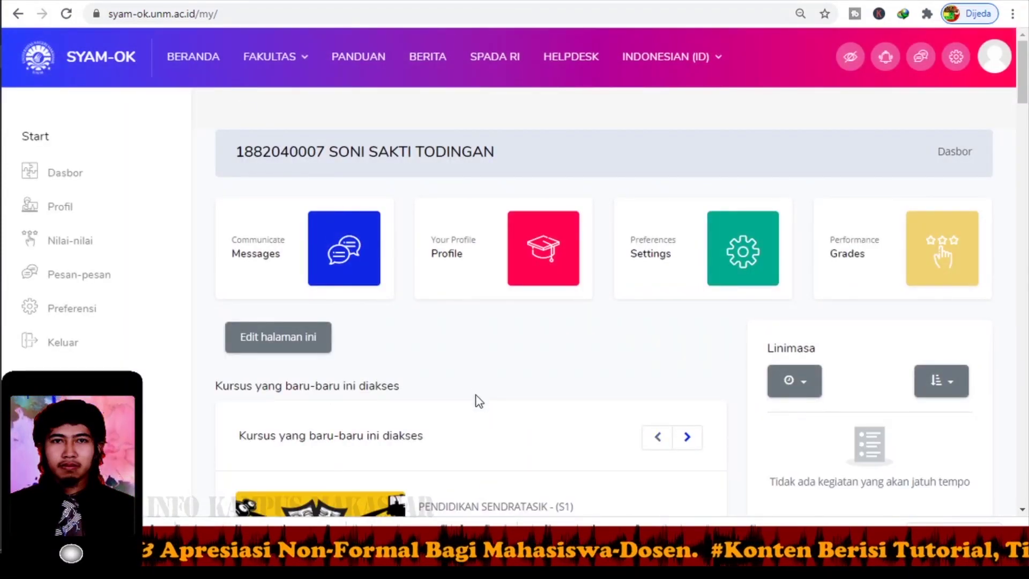
{"action": "scroll", "coordinate": [479, 402], "scroll_direction": "down", "scroll_amount": 5}
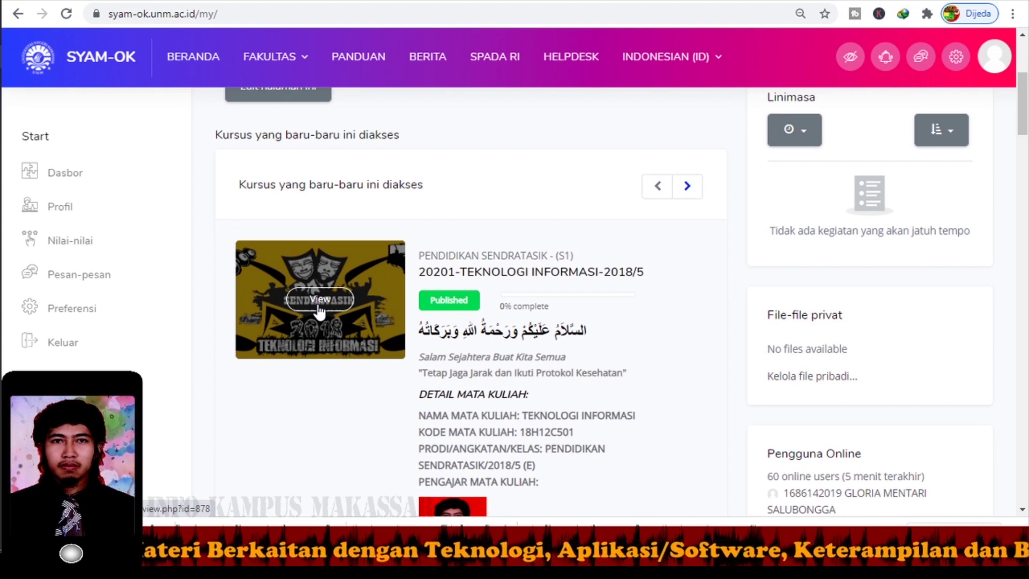
{"action": "left_click", "coordinate": [318, 306]}
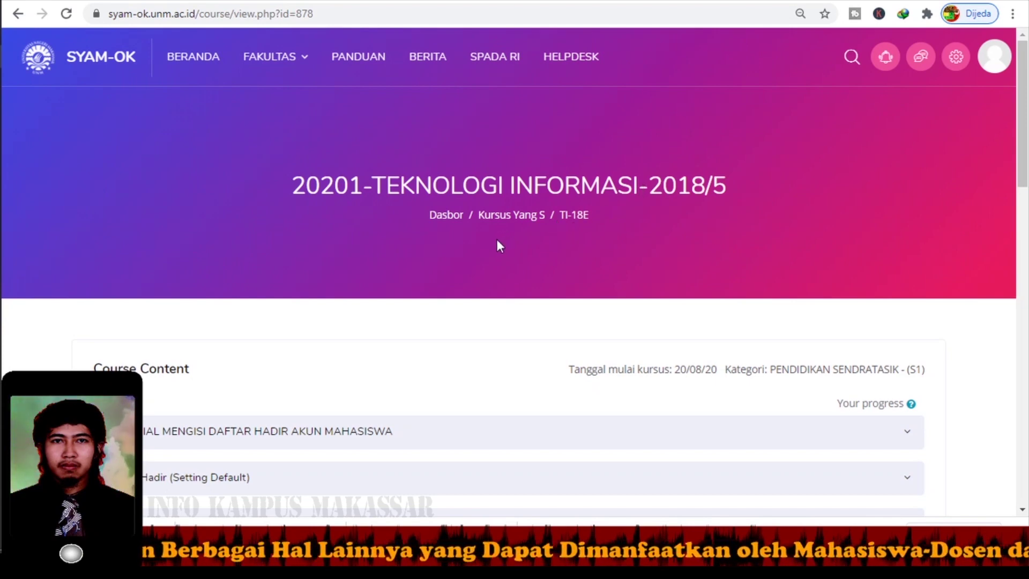
{"action": "scroll", "coordinate": [496, 241], "scroll_direction": "down", "scroll_amount": 5}
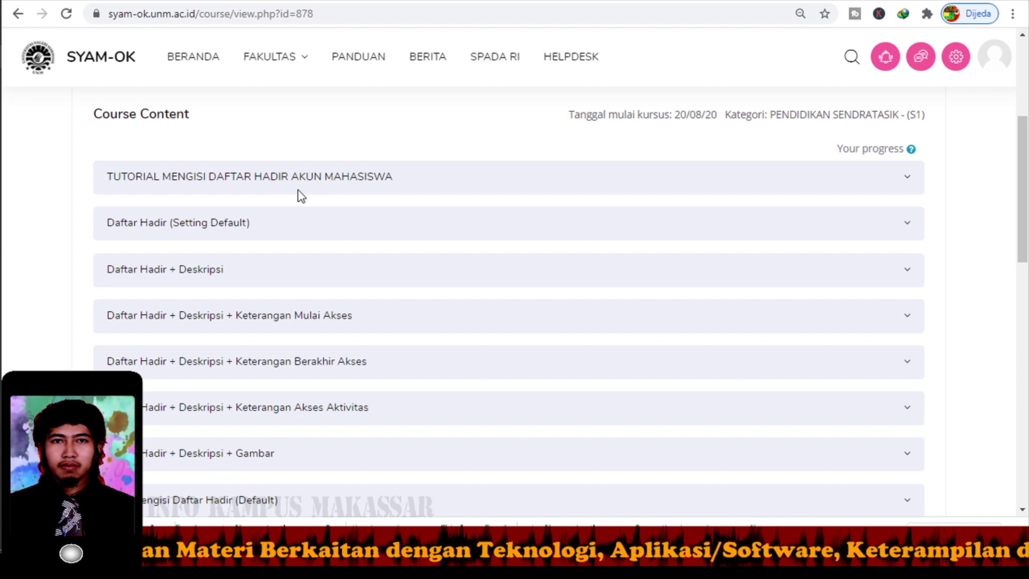
Preview the Setting Default and Deskripsi sections, then expand Keterangan Mulai Akses (Attendance from 15 September 2020, 20:00).
{"action": "scroll", "coordinate": [302, 197], "scroll_direction": "down", "scroll_amount": 1}
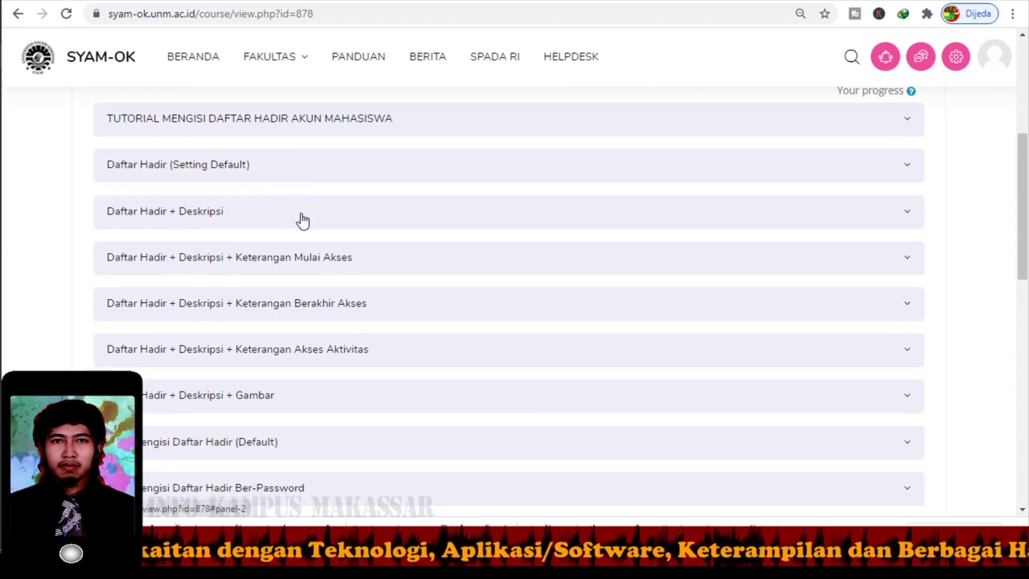
{"action": "scroll", "coordinate": [313, 212], "scroll_direction": "down", "scroll_amount": 1}
{"action": "scroll", "coordinate": [313, 209], "scroll_direction": "up", "scroll_amount": 1}
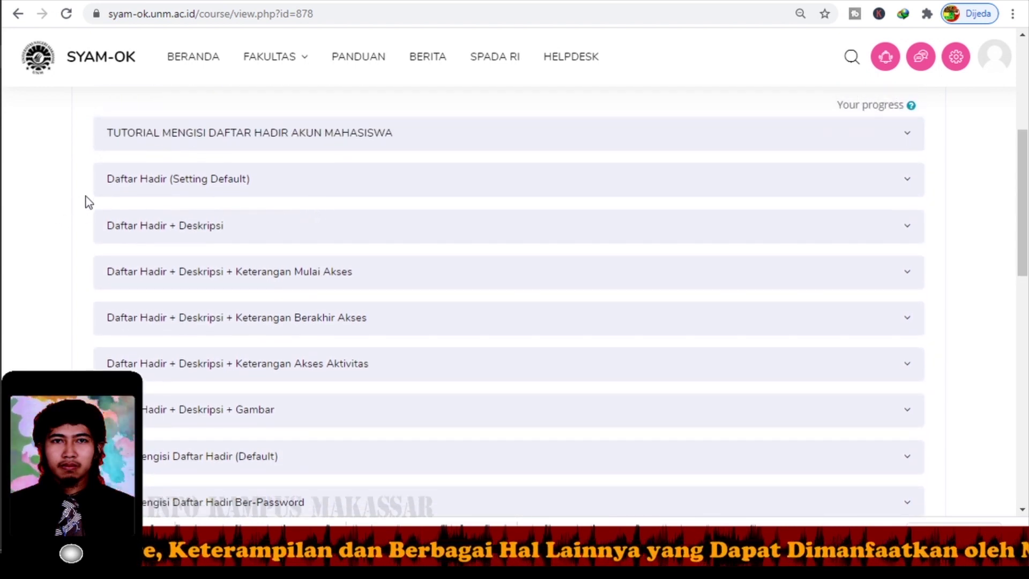
{"action": "left_click", "coordinate": [158, 192]}
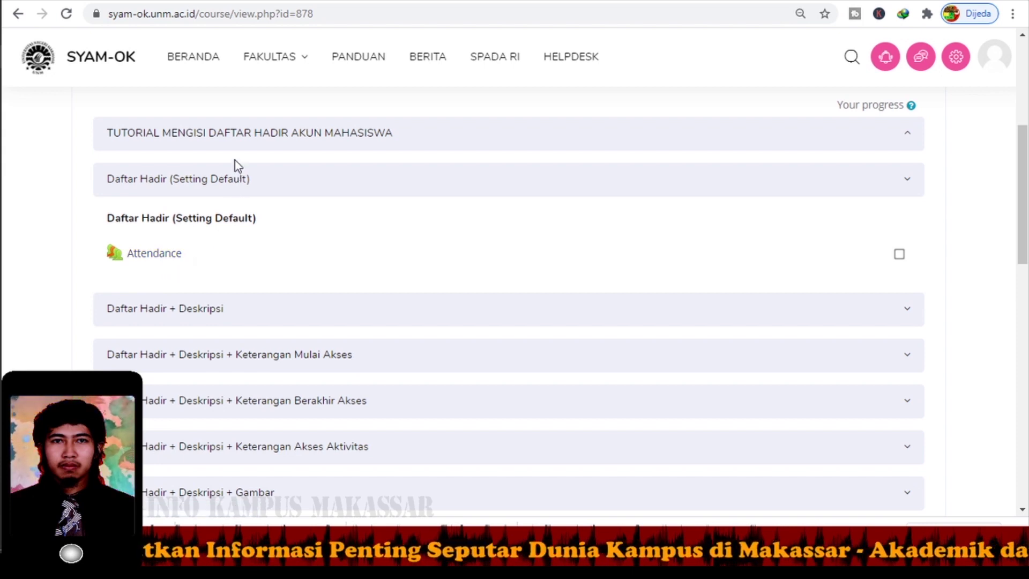
{"action": "left_click", "coordinate": [225, 182]}
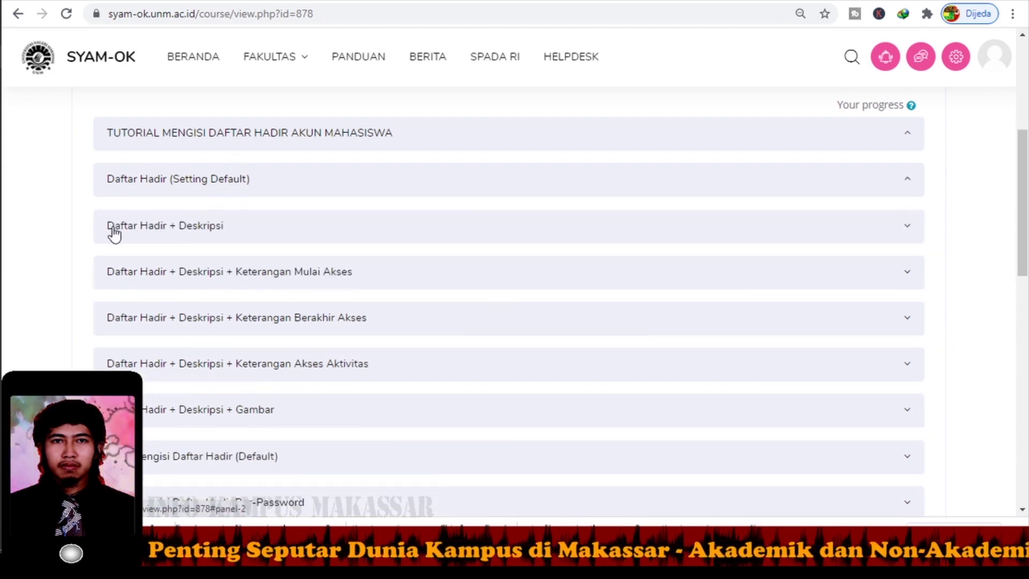
{"action": "left_click", "coordinate": [185, 238]}
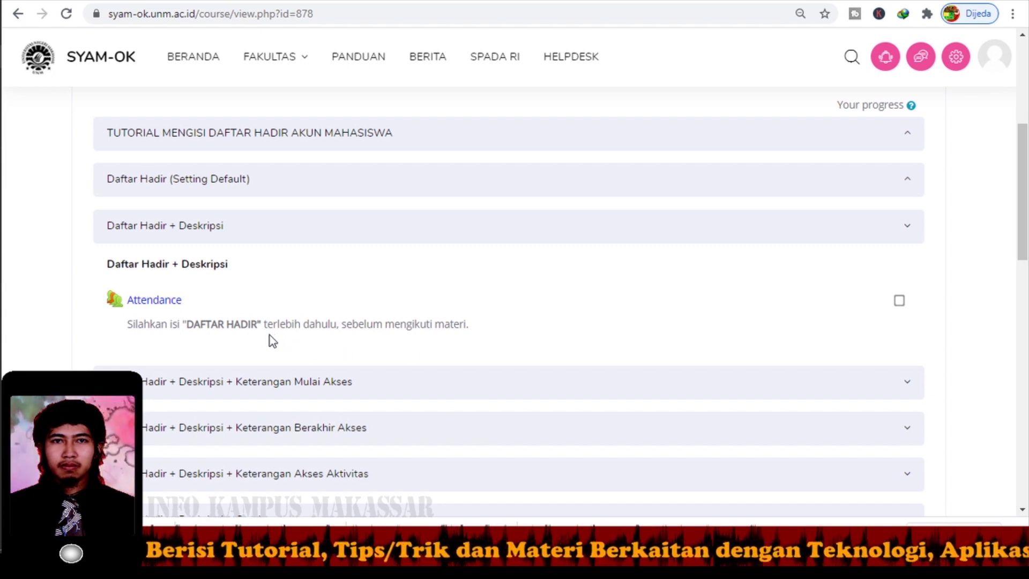
{"action": "left_click", "coordinate": [205, 229]}
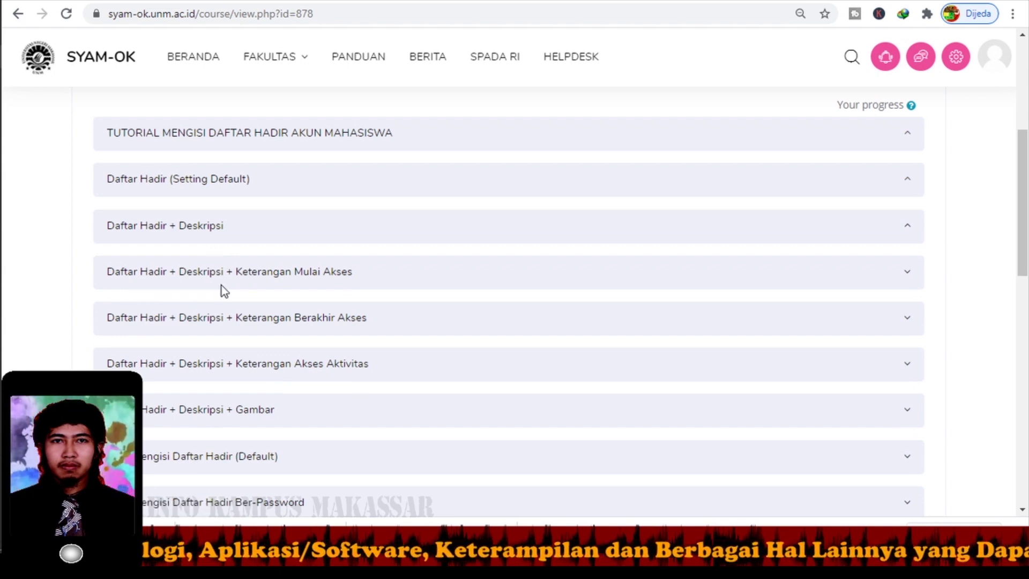
{"action": "left_click", "coordinate": [264, 279]}
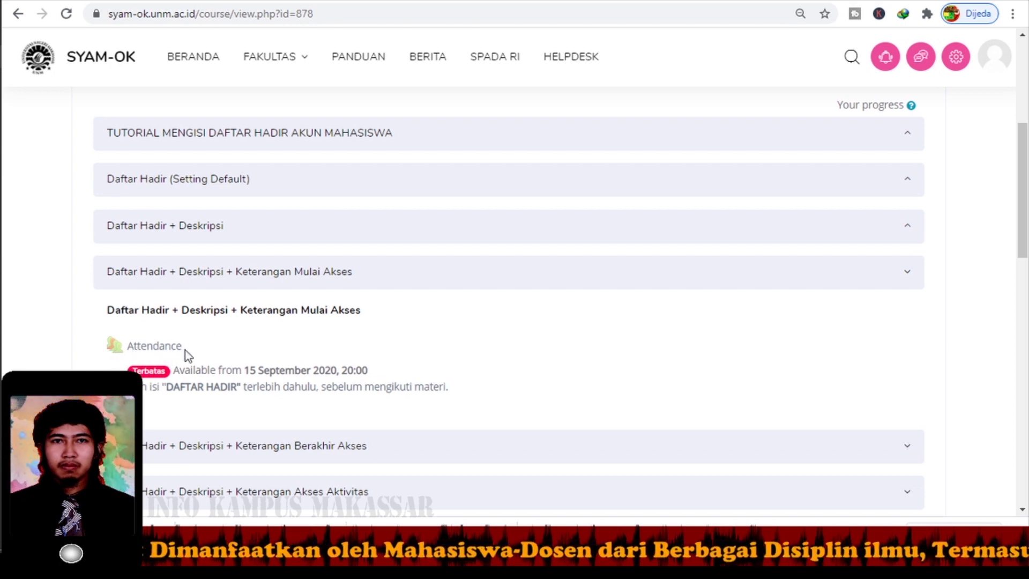
Collapse Keterangan Mulai Akses and expand Keterangan Berakhir Akses to review its Attendance.
{"action": "double_click", "coordinate": [168, 345]}
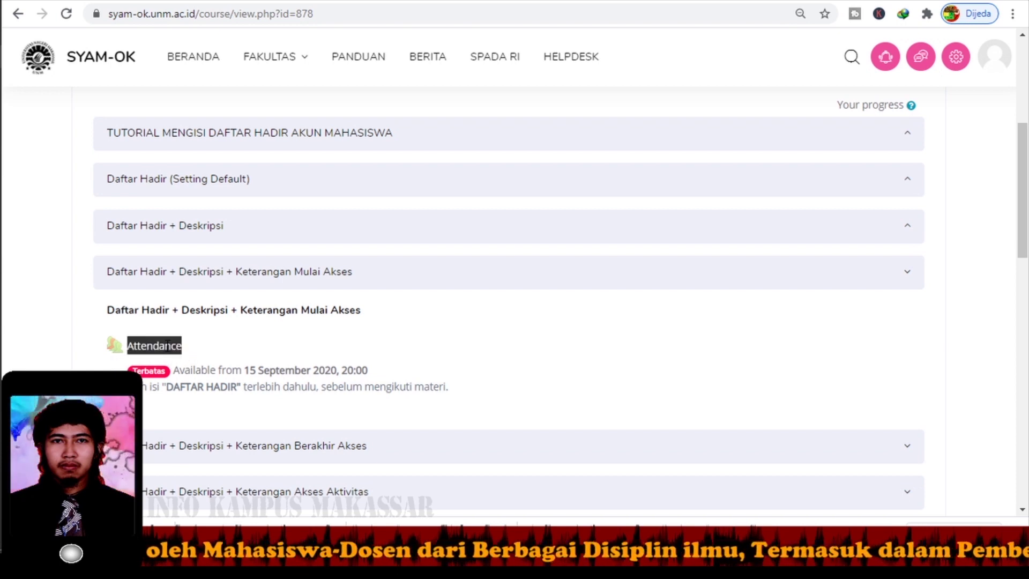
{"action": "left_click", "coordinate": [179, 345]}
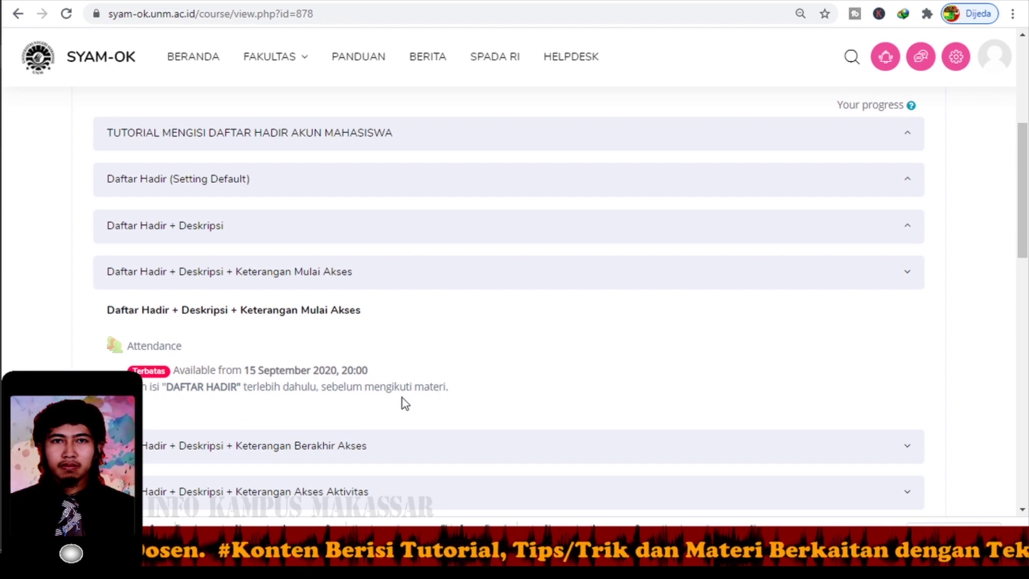
{"action": "left_click", "coordinate": [243, 285]}
{"action": "left_click", "coordinate": [237, 316]}
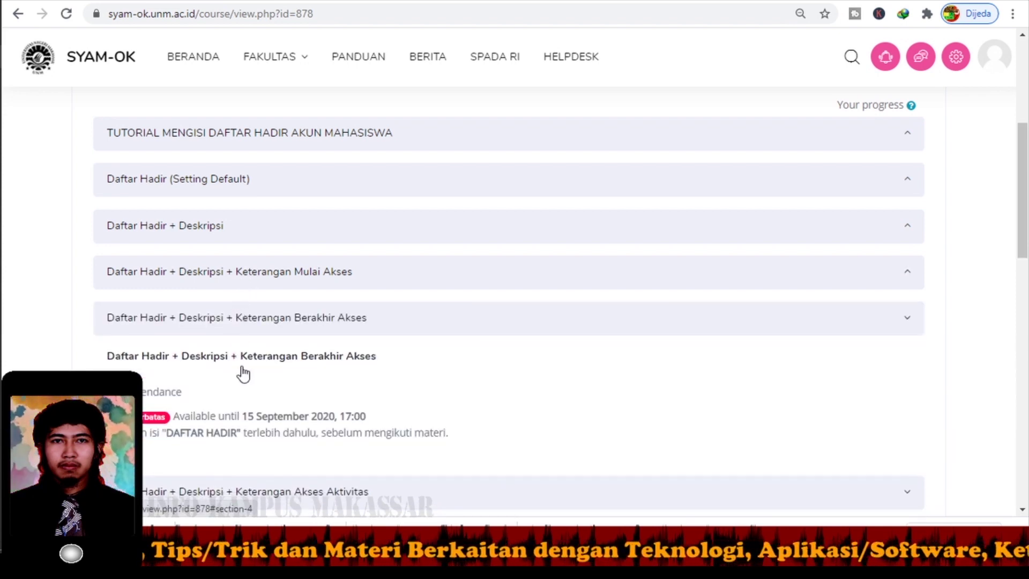
{"action": "scroll", "coordinate": [302, 388], "scroll_direction": "down", "scroll_amount": 2}
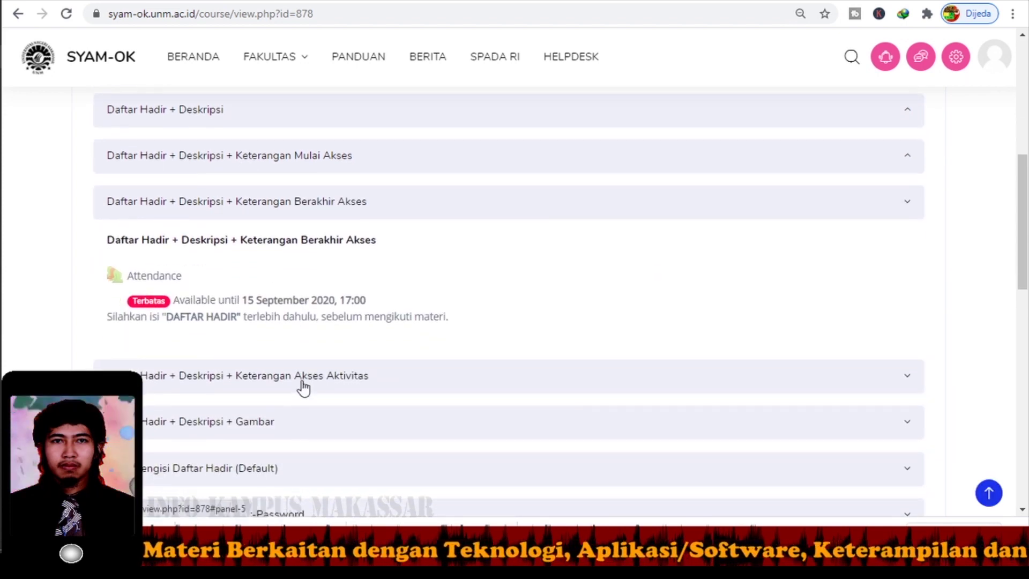
{"action": "scroll", "coordinate": [301, 385], "scroll_direction": "down", "scroll_amount": 1}
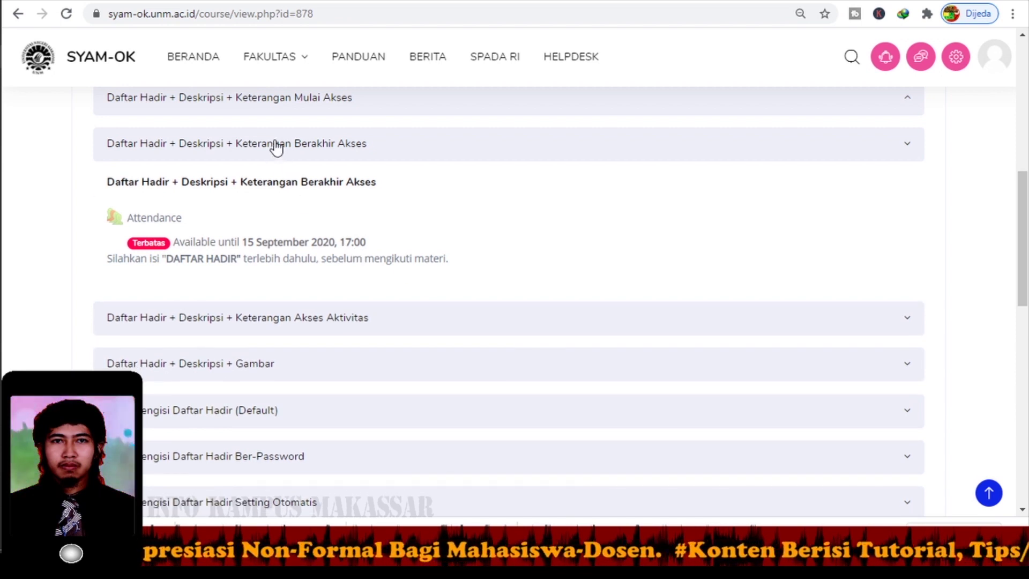
Collapse Berakhir Akses and expand Keterangan Akses Aktivitas, showing the video that unlocks Attendance.
{"action": "left_click", "coordinate": [272, 144]}
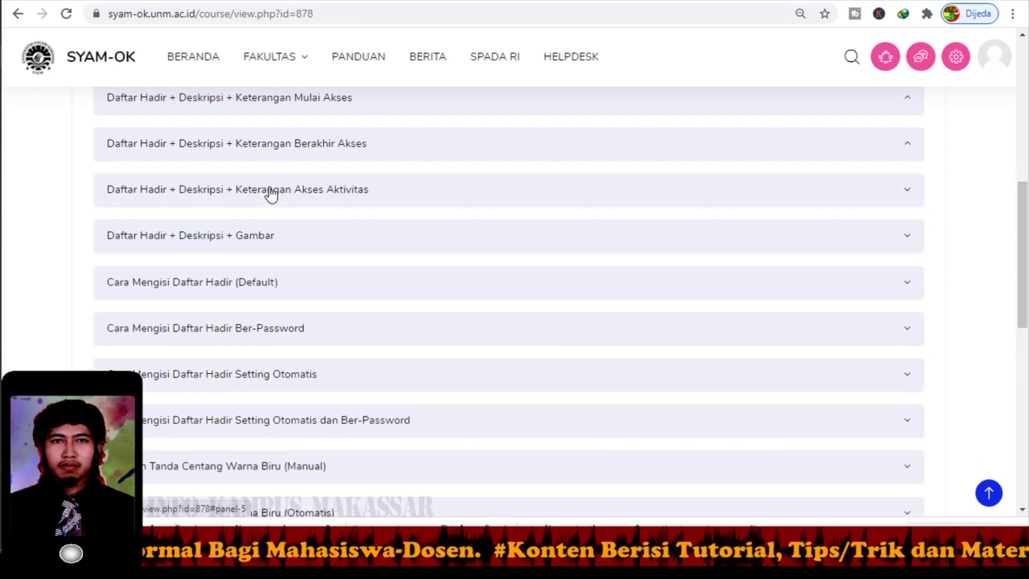
{"action": "left_click", "coordinate": [272, 194]}
{"action": "scroll", "coordinate": [285, 225], "scroll_direction": "down", "scroll_amount": 2}
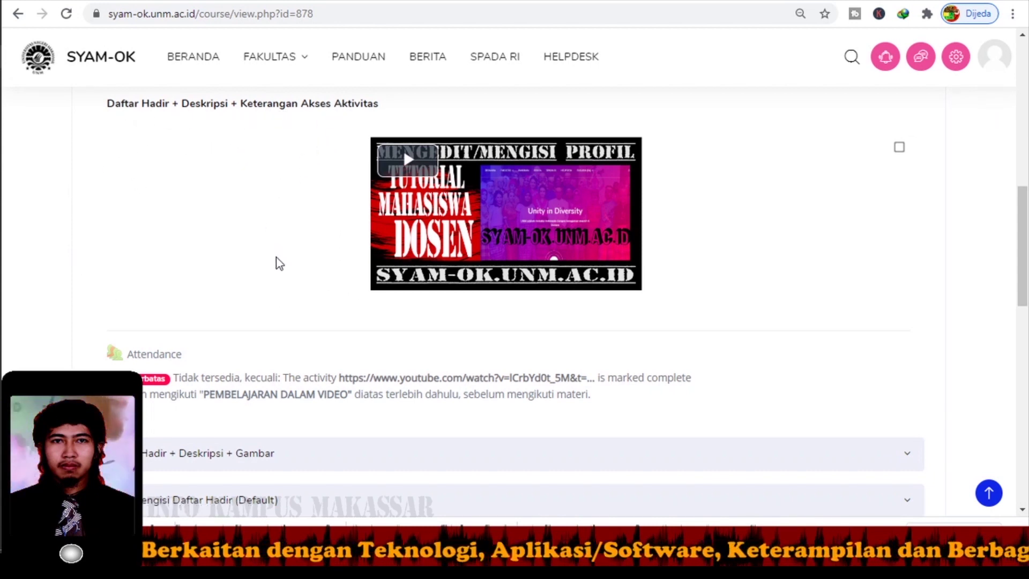
{"action": "scroll", "coordinate": [291, 298], "scroll_direction": "down", "scroll_amount": 2}
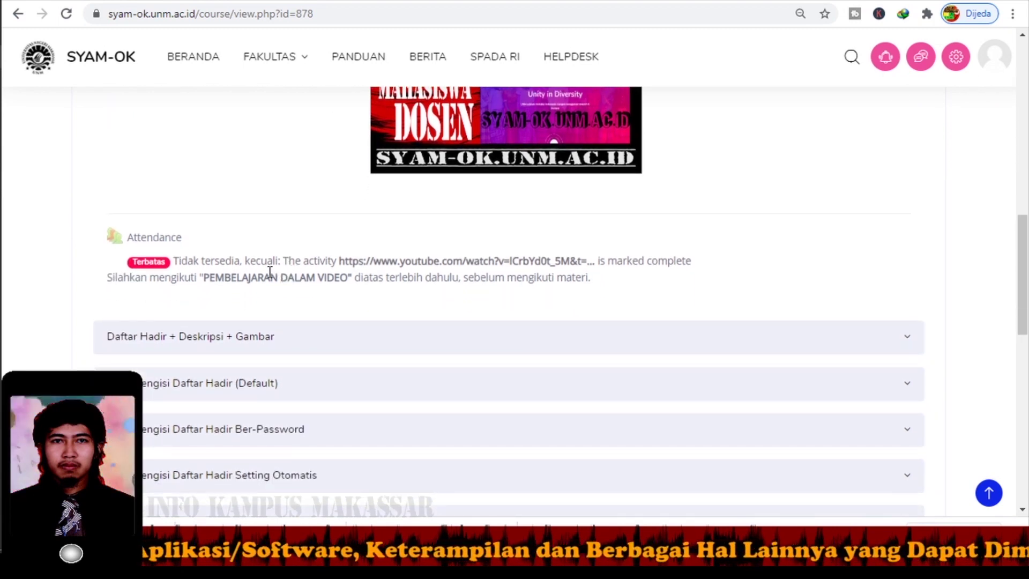
{"action": "scroll", "coordinate": [257, 271], "scroll_direction": "down", "scroll_amount": 1}
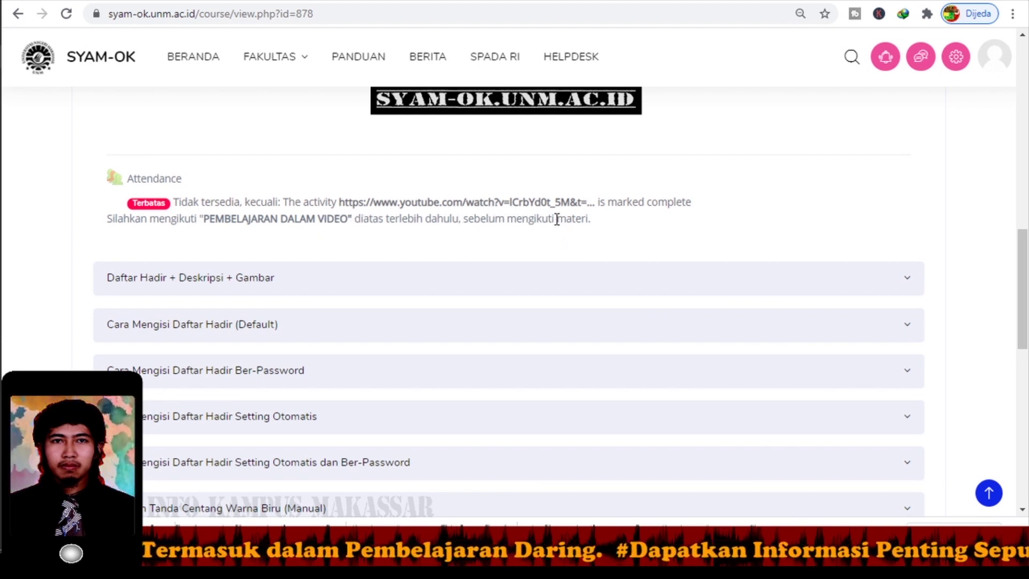
{"action": "scroll", "coordinate": [563, 228], "scroll_direction": "up", "scroll_amount": 3}
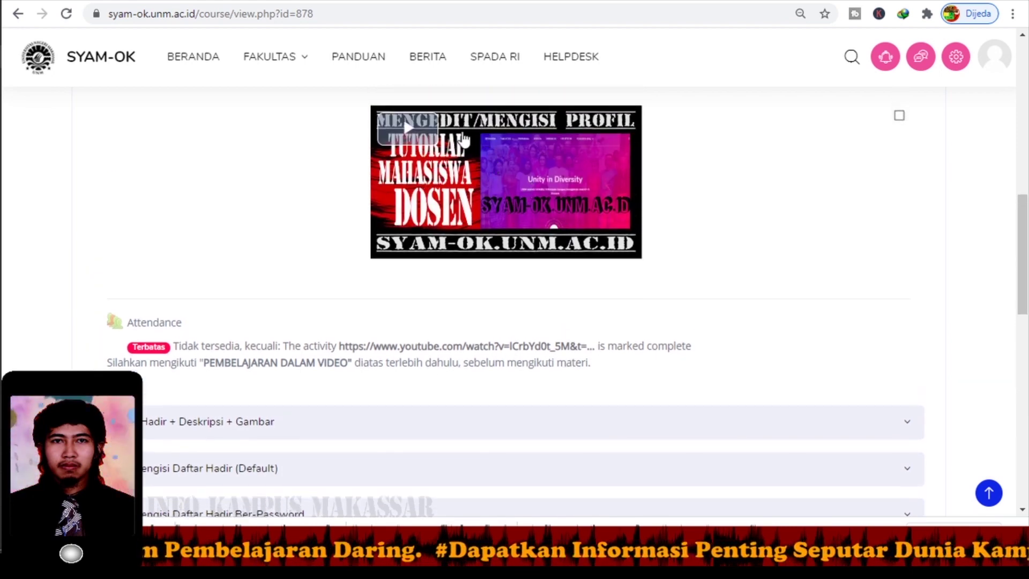
{"action": "scroll", "coordinate": [447, 218], "scroll_direction": "up", "scroll_amount": 1}
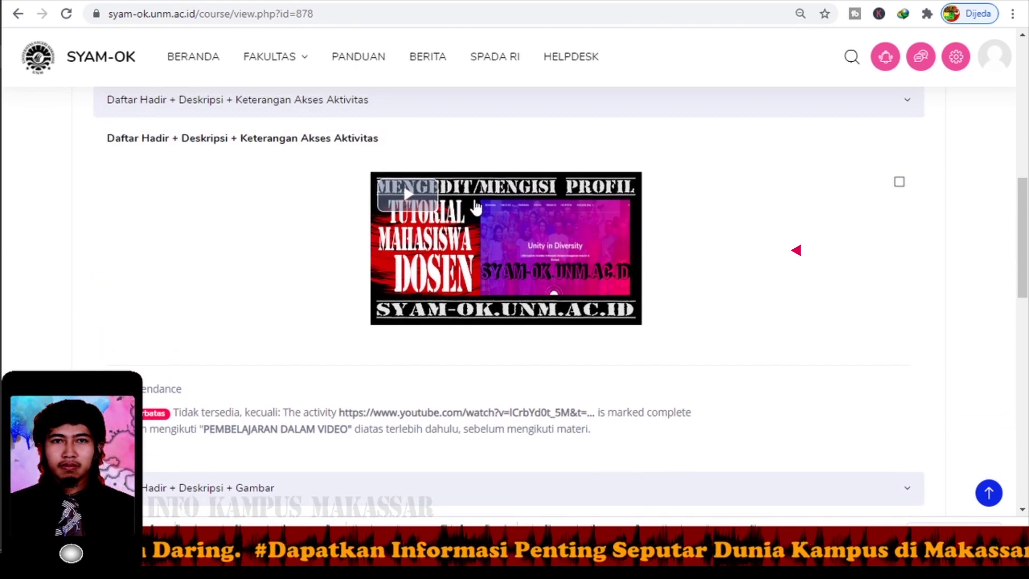
Play the tutorial video, dismiss the IDM download bar, and tick its completion checkbox.
{"action": "left_click", "coordinate": [409, 202]}
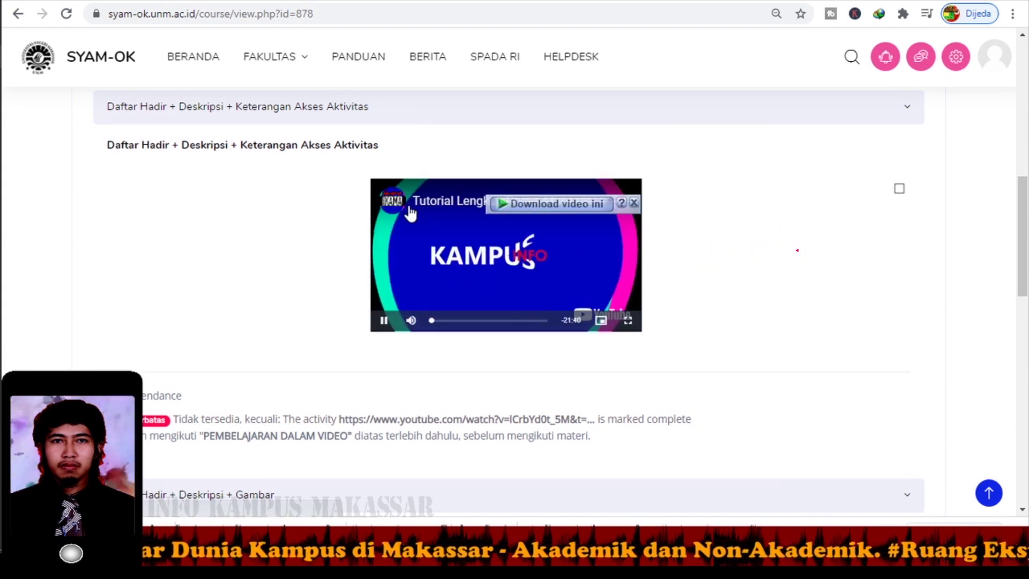
{"action": "left_click", "coordinate": [634, 203]}
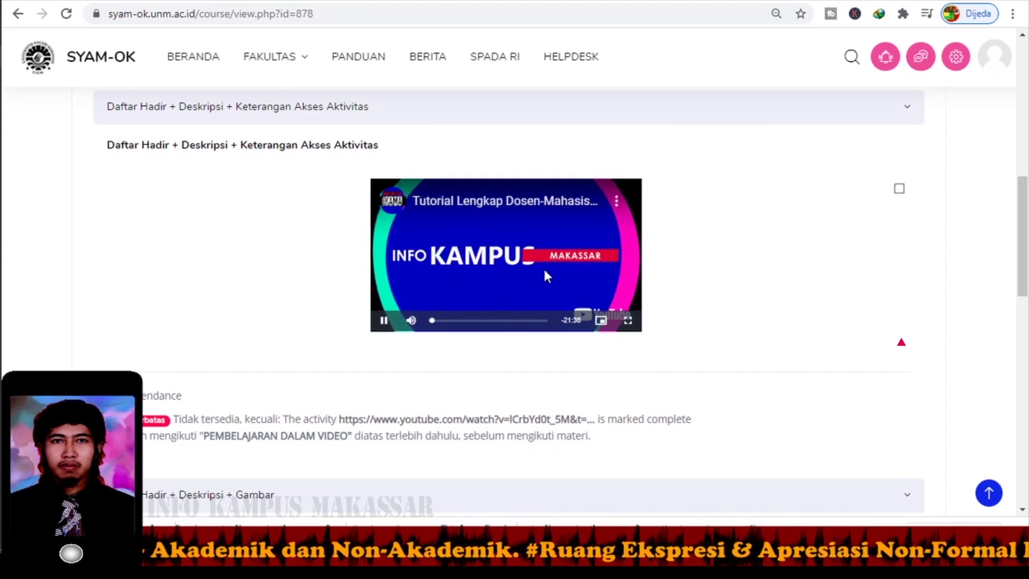
{"action": "left_click", "coordinate": [899, 189]}
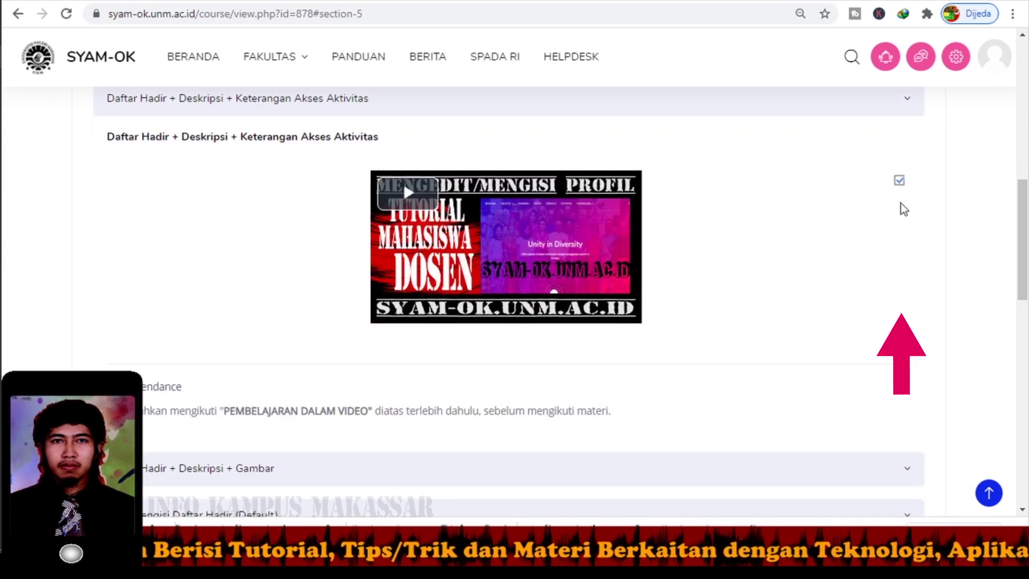
{"action": "scroll", "coordinate": [589, 319], "scroll_direction": "down", "scroll_amount": 1}
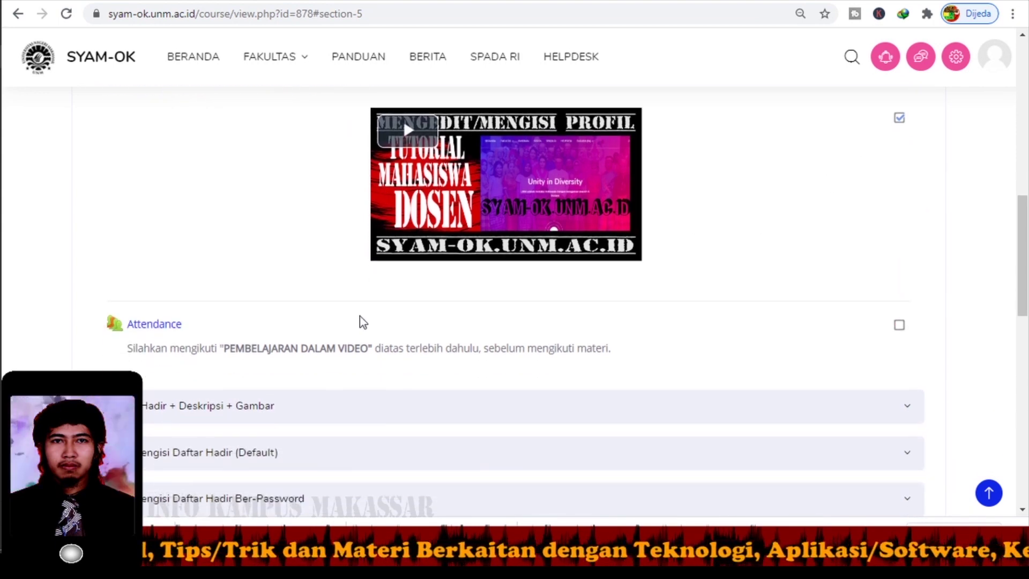
{"action": "scroll", "coordinate": [359, 317], "scroll_direction": "down", "scroll_amount": 1}
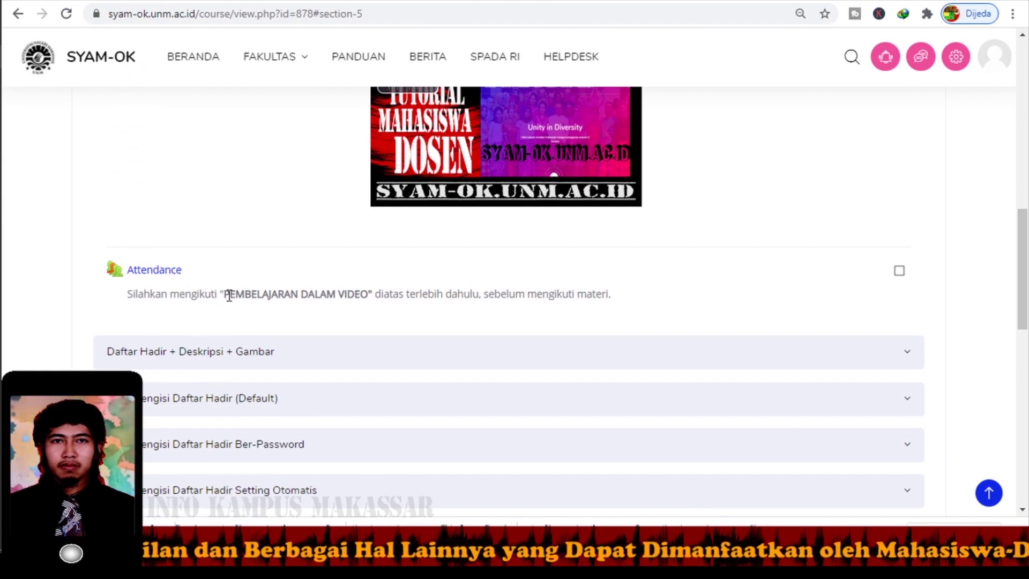
{"action": "scroll", "coordinate": [233, 284], "scroll_direction": "up", "scroll_amount": 3}
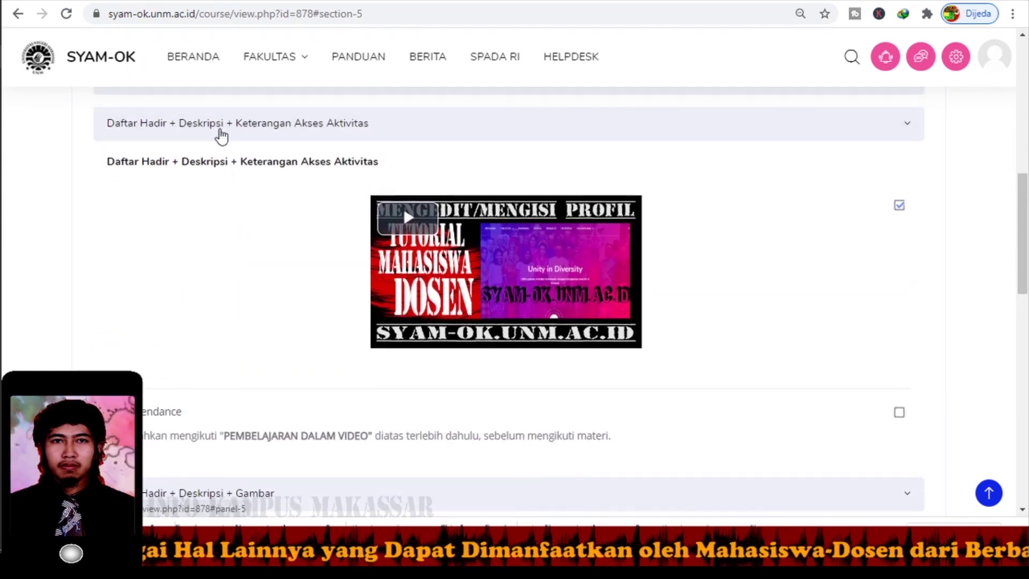
Collapse Akses Aktivitas, then view and re-collapse Daftar Hadir + Deskripsi + Gambar with its FSD UNM banner.
{"action": "left_click", "coordinate": [220, 131]}
{"action": "left_click", "coordinate": [224, 174]}
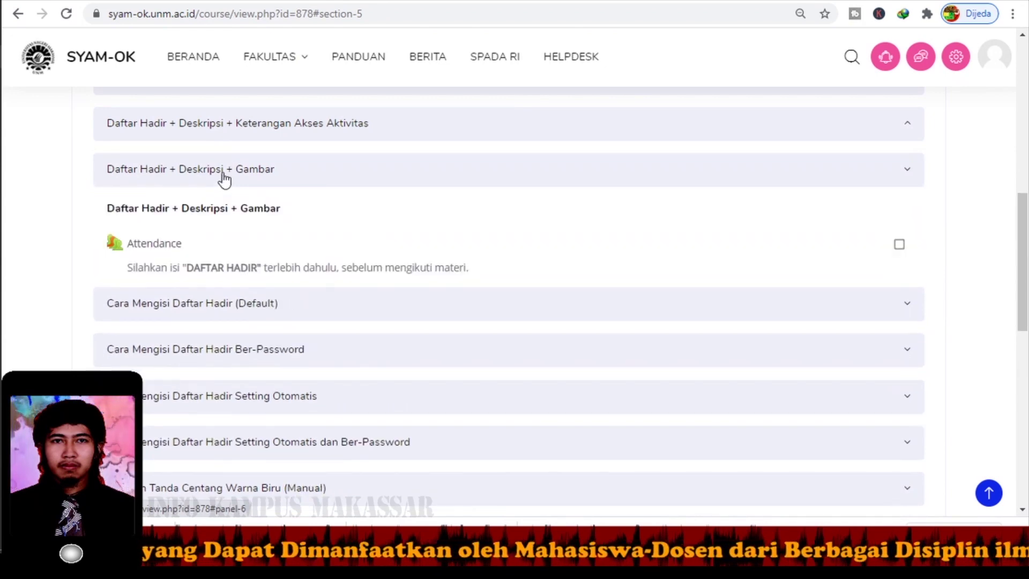
{"action": "scroll", "coordinate": [256, 213], "scroll_direction": "down", "scroll_amount": 2}
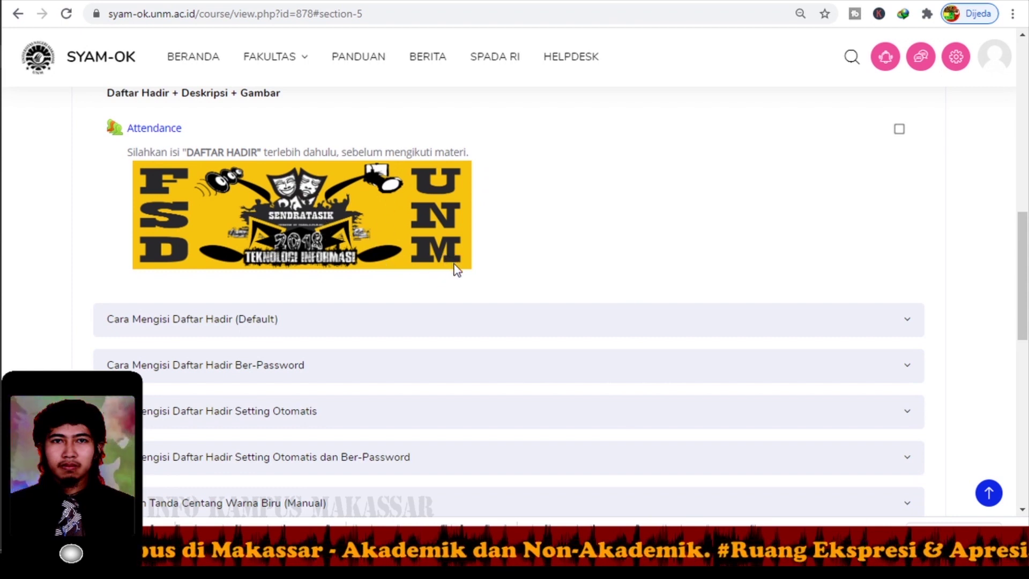
{"action": "scroll", "coordinate": [399, 262], "scroll_direction": "up", "scroll_amount": 2}
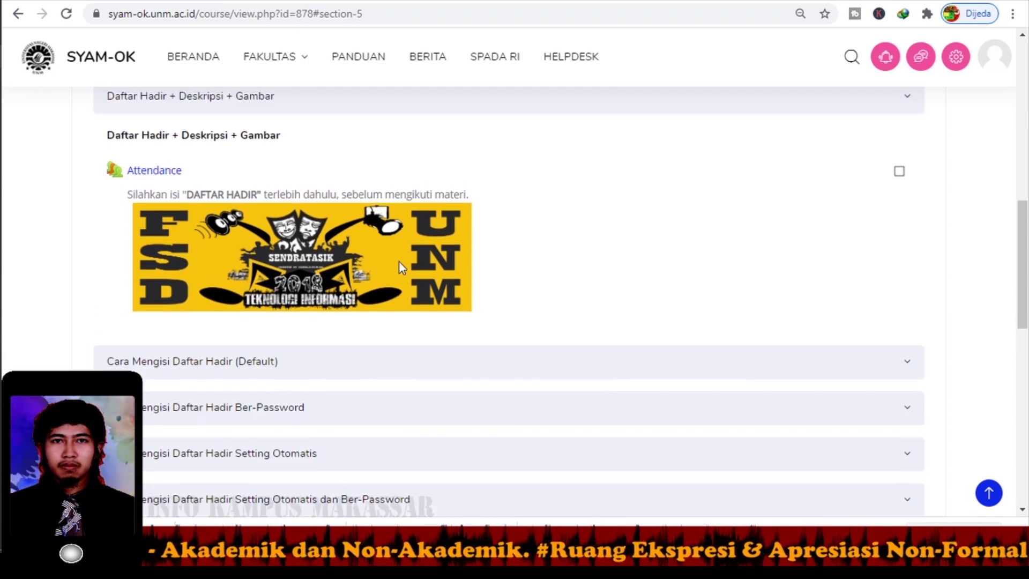
{"action": "left_click", "coordinate": [253, 133]}
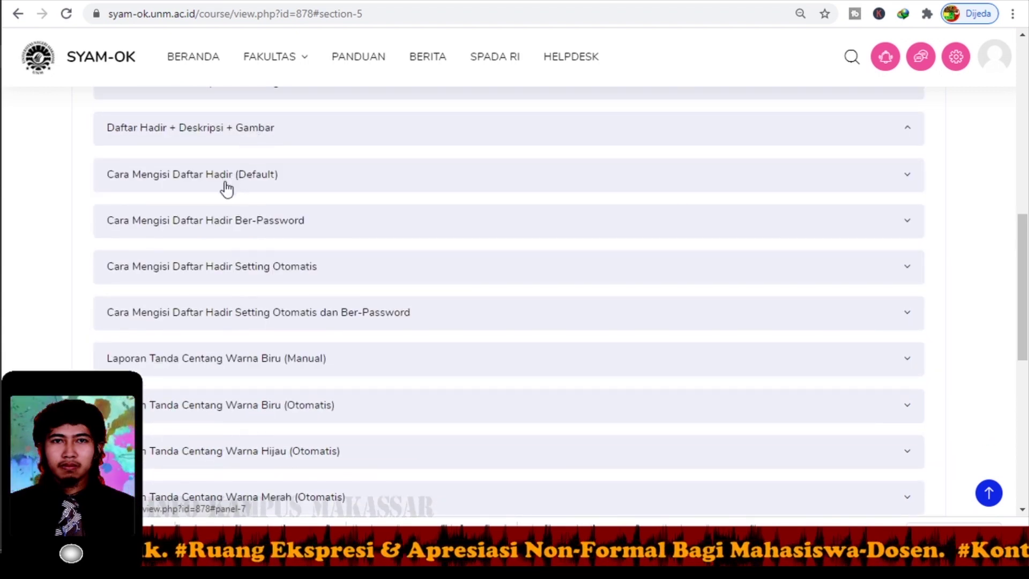
Expand Cara Mengisi Daftar Hadir (Default) and open its Attendance activity.
{"action": "scroll", "coordinate": [246, 191], "scroll_direction": "down", "scroll_amount": 1}
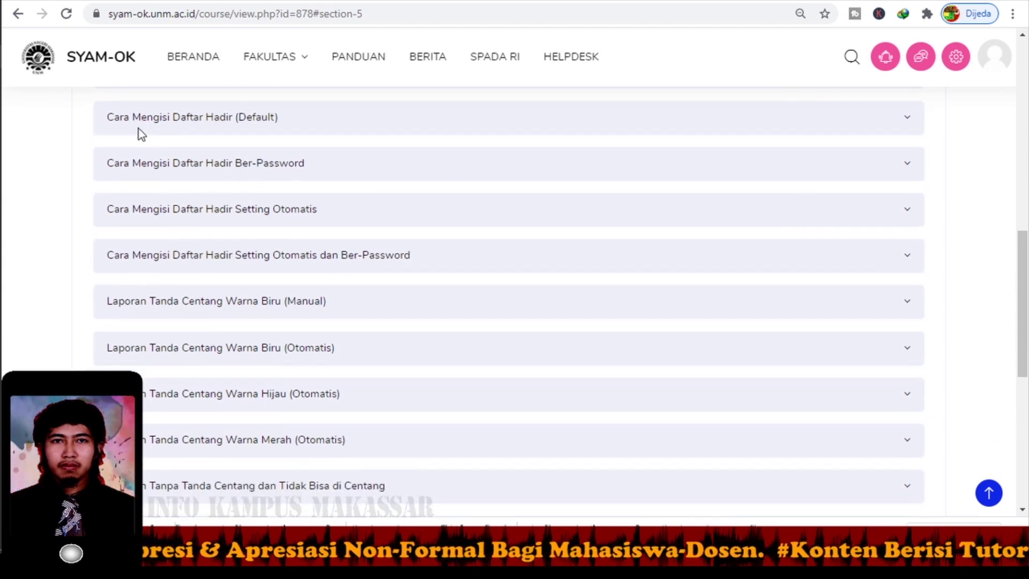
{"action": "left_click", "coordinate": [232, 124]}
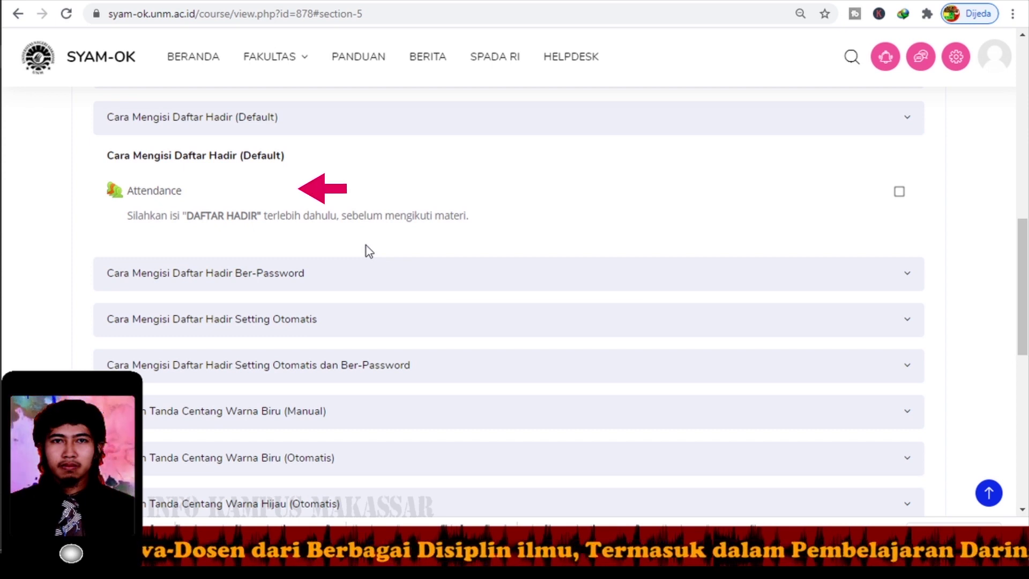
{"action": "left_click", "coordinate": [150, 198]}
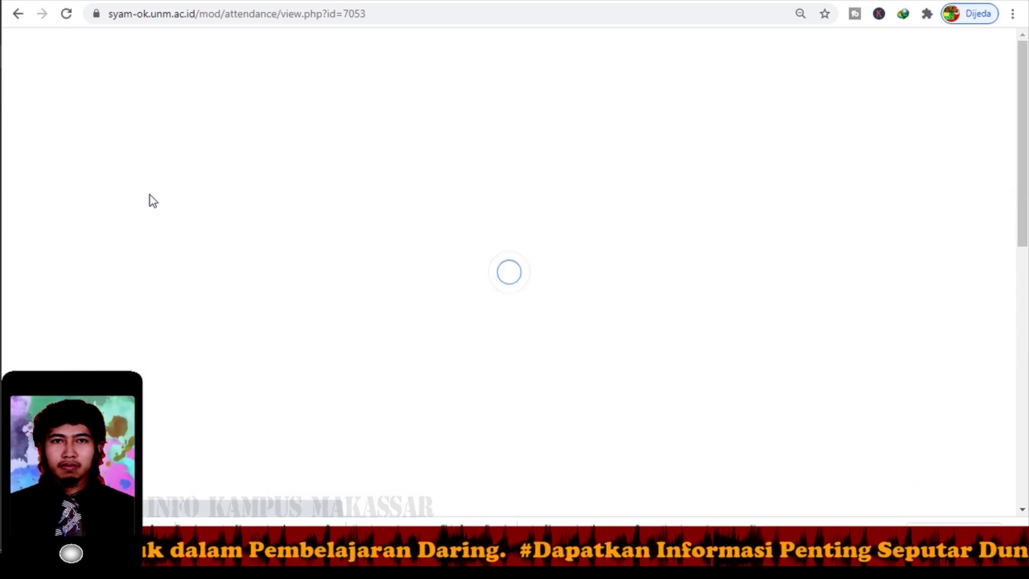
Scroll the Attendance page to the Sel 15 Sep 2020 5PM–10PM session and its summary.
{"action": "scroll", "coordinate": [274, 288], "scroll_direction": "down", "scroll_amount": 4}
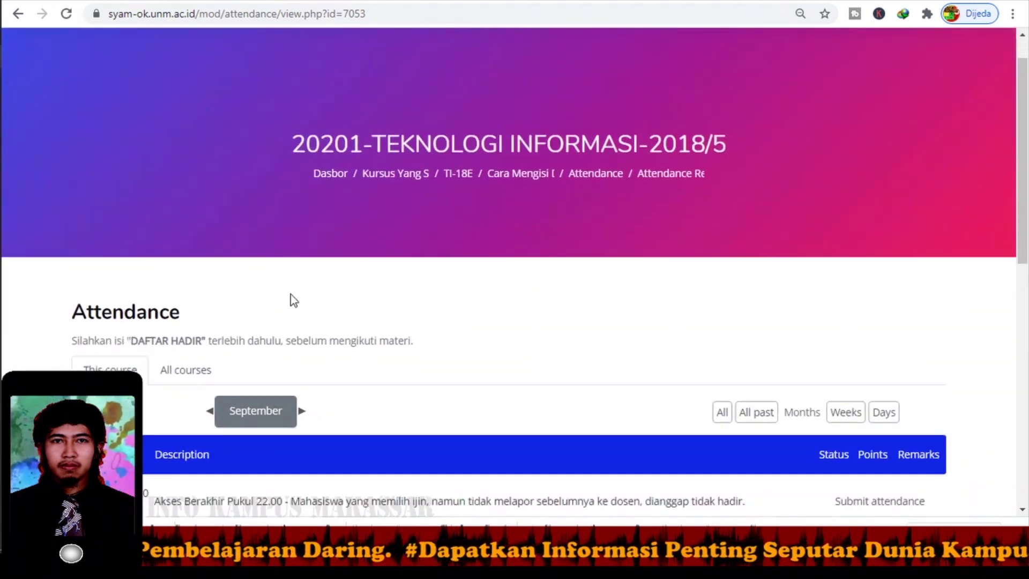
{"action": "scroll", "coordinate": [420, 302], "scroll_direction": "down", "scroll_amount": 1}
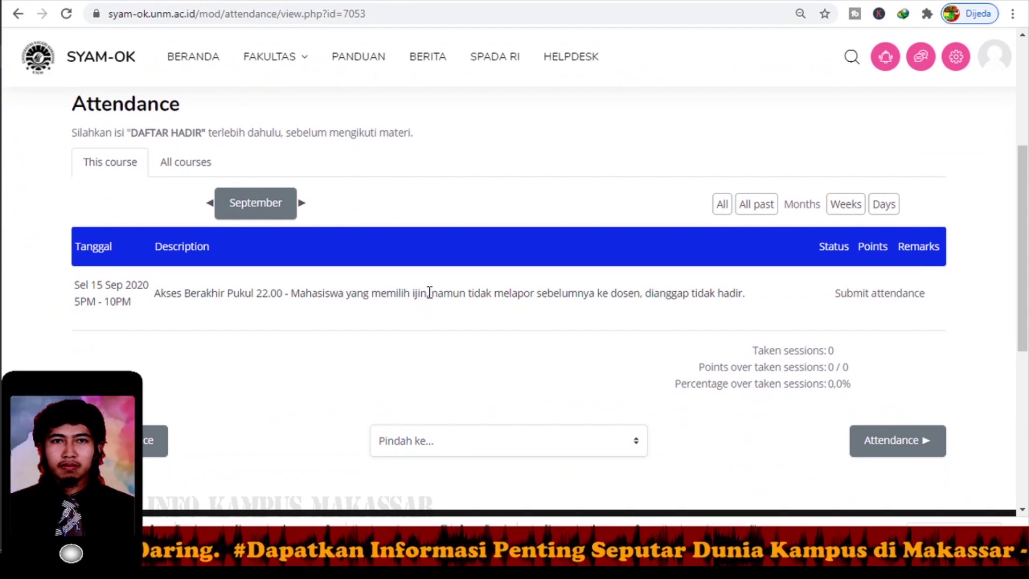
{"action": "scroll", "coordinate": [436, 291], "scroll_direction": "down", "scroll_amount": 1}
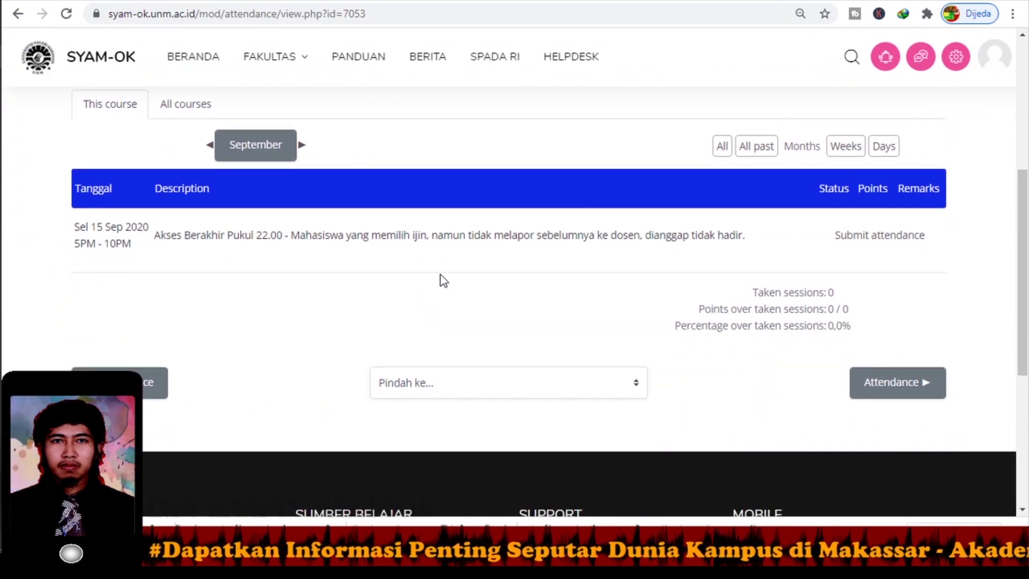
{"action": "scroll", "coordinate": [440, 272], "scroll_direction": "down", "scroll_amount": 1}
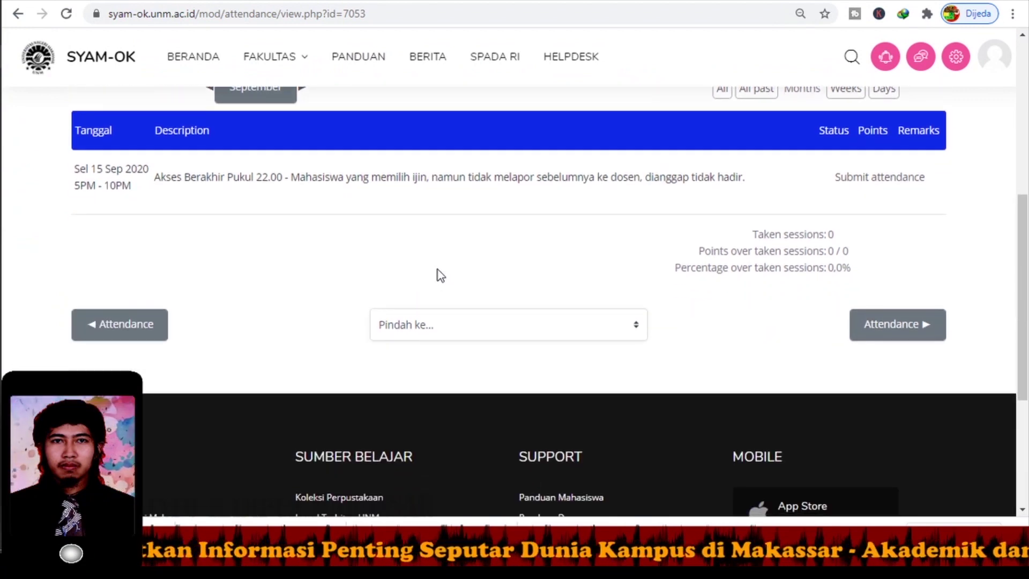
{"action": "scroll", "coordinate": [438, 269], "scroll_direction": "up", "scroll_amount": 1}
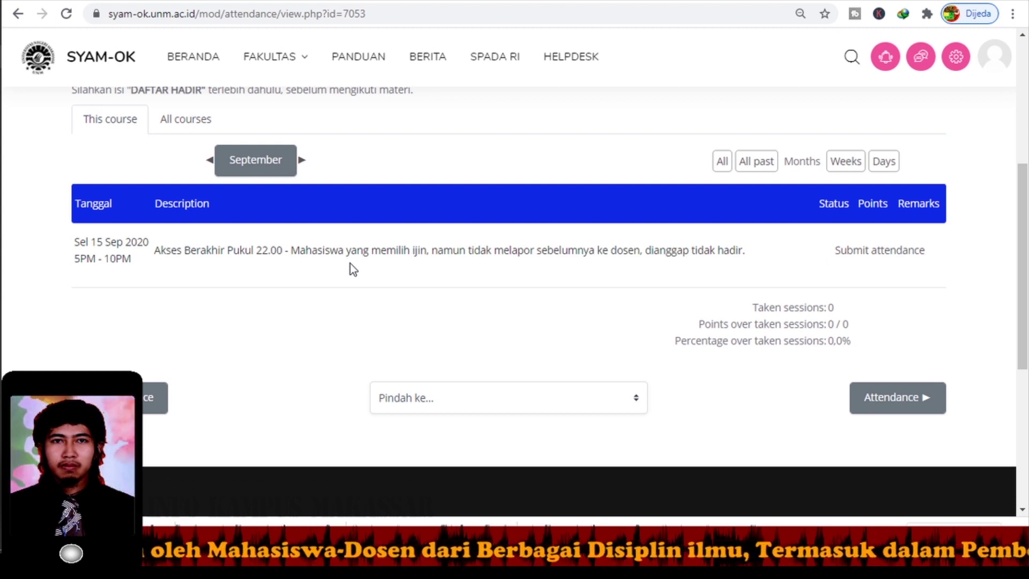
{"action": "scroll", "coordinate": [359, 272], "scroll_direction": "down", "scroll_amount": 1}
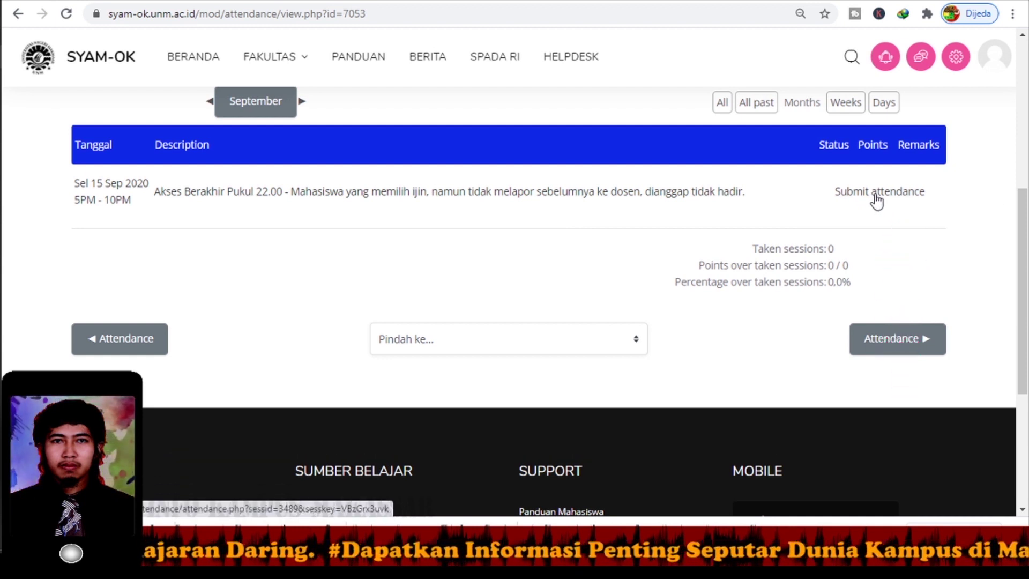
Submit the 15 September 2020 session's attendance as Present and save the changes.
{"action": "left_click", "coordinate": [875, 196]}
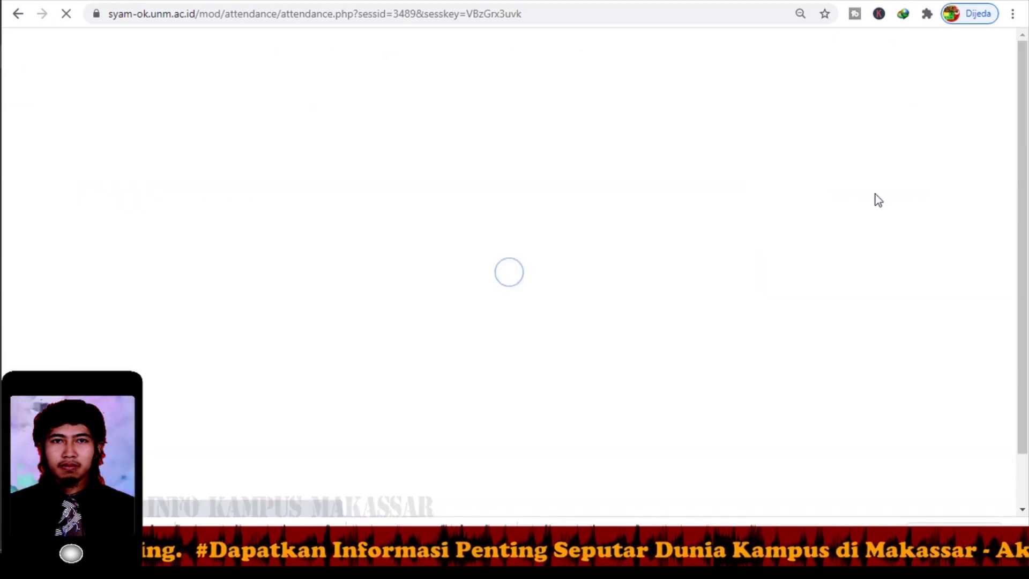
{"action": "scroll", "coordinate": [710, 298], "scroll_direction": "down", "scroll_amount": 3}
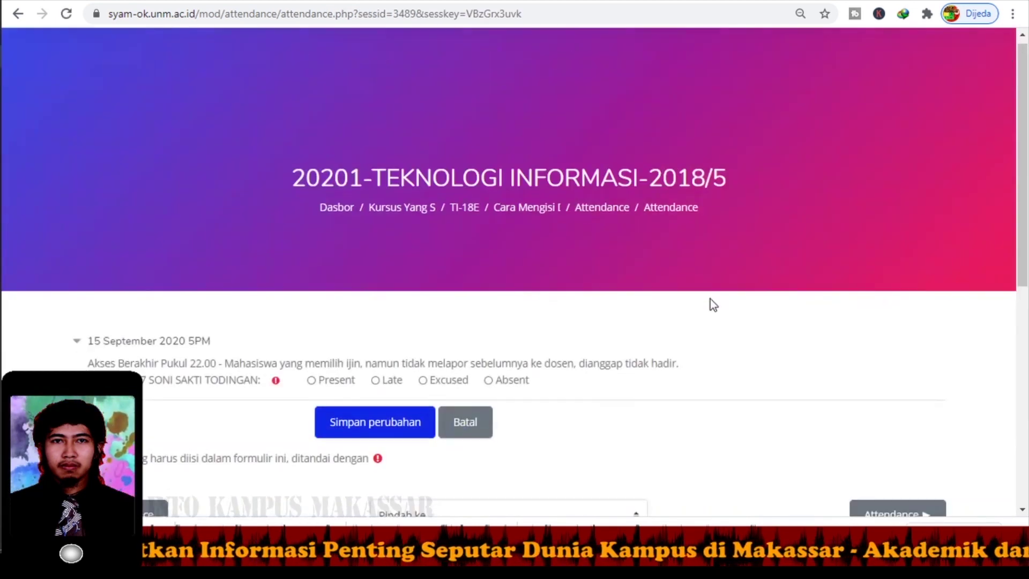
{"action": "scroll", "coordinate": [702, 303], "scroll_direction": "down", "scroll_amount": 2}
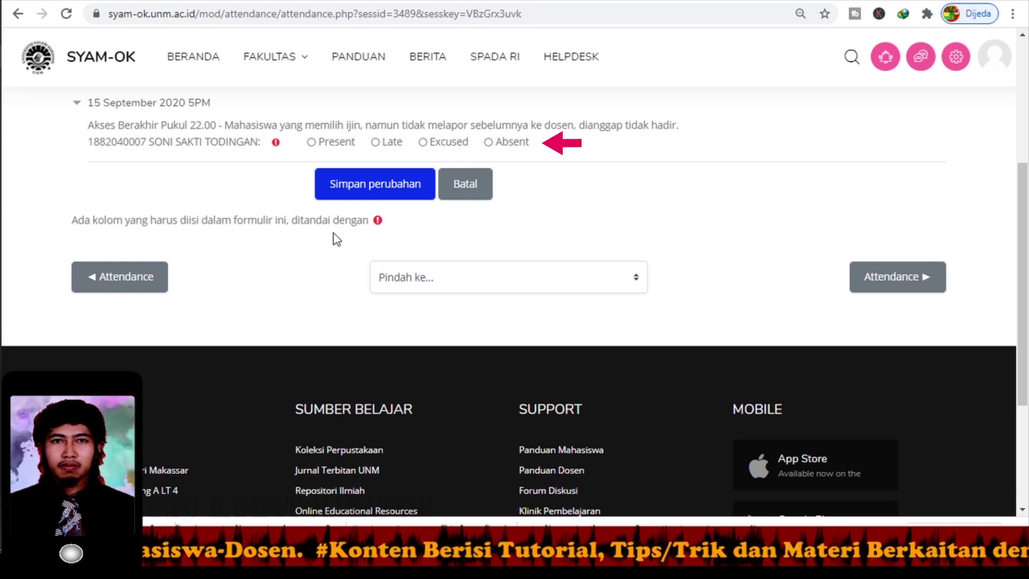
{"action": "left_click", "coordinate": [312, 143]}
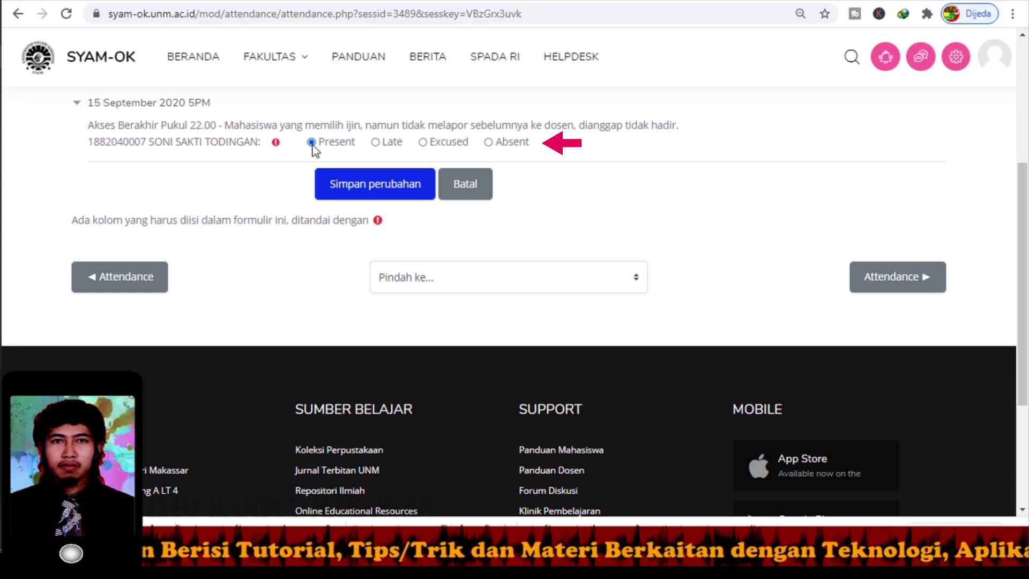
{"action": "left_click", "coordinate": [400, 188]}
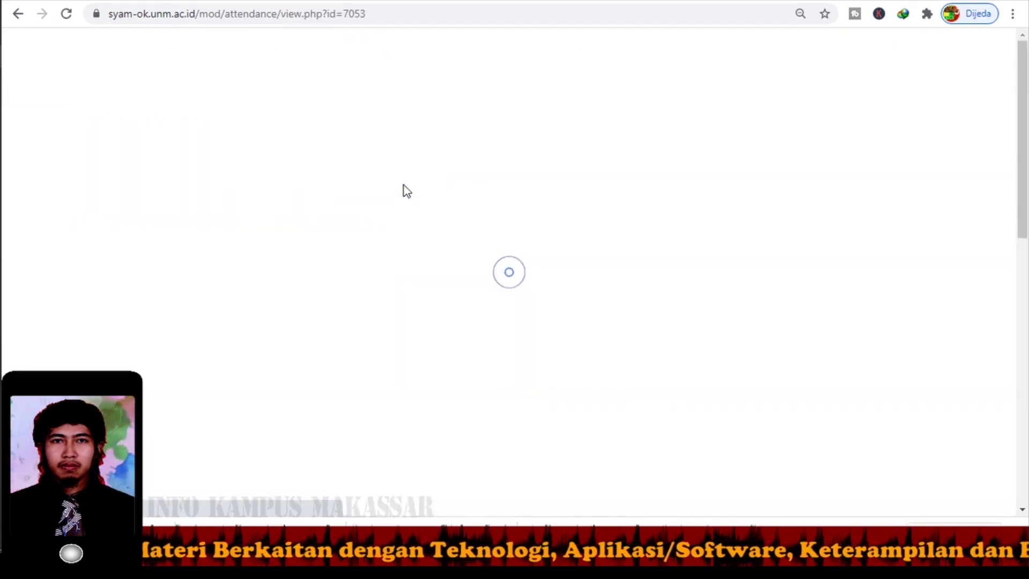
{"action": "scroll", "coordinate": [362, 247], "scroll_direction": "down", "scroll_amount": 5}
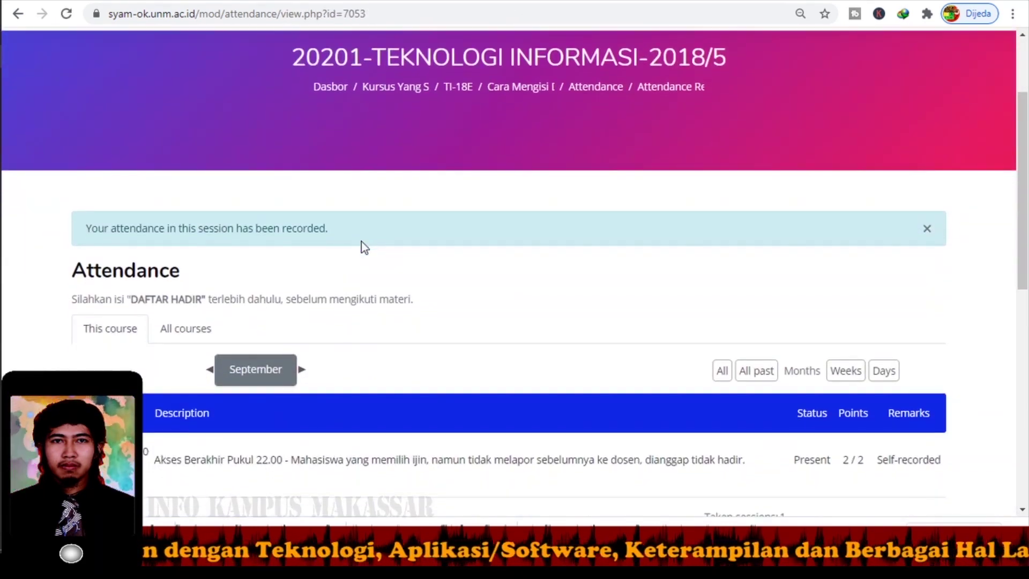
{"action": "scroll", "coordinate": [366, 245], "scroll_direction": "down", "scroll_amount": 1}
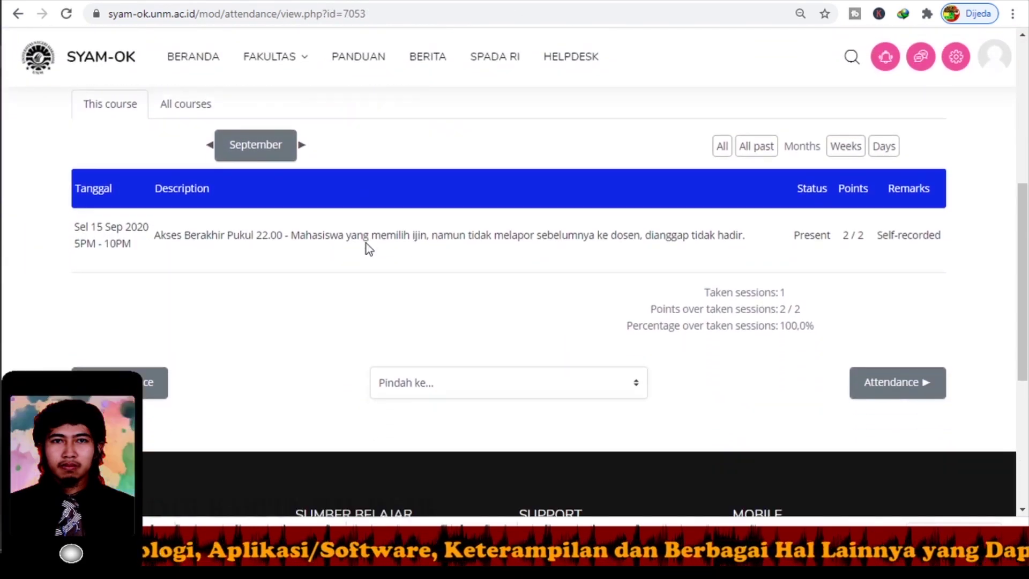
{"action": "scroll", "coordinate": [366, 243], "scroll_direction": "up", "scroll_amount": 1}
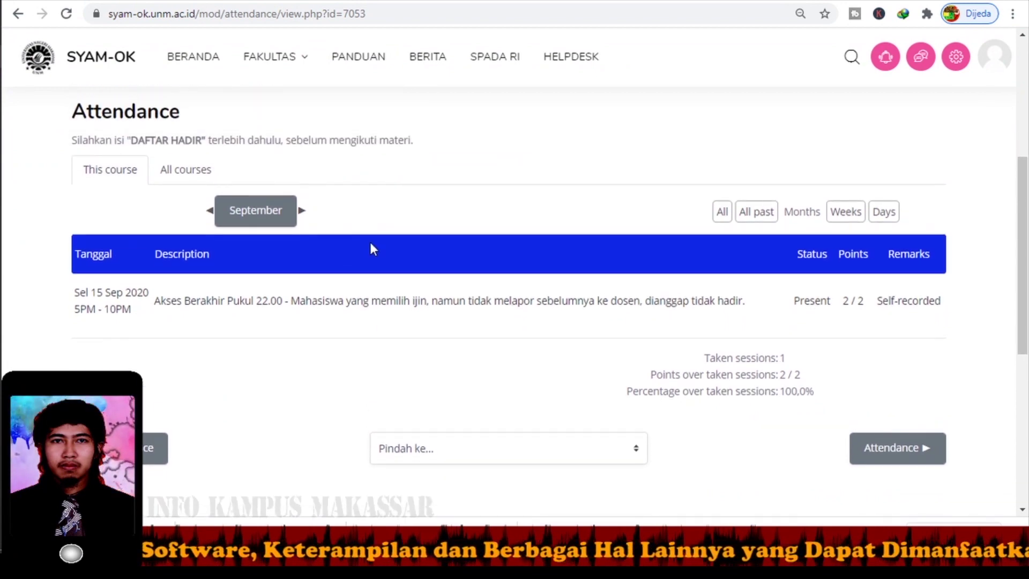
{"action": "scroll", "coordinate": [374, 250], "scroll_direction": "down", "scroll_amount": 2}
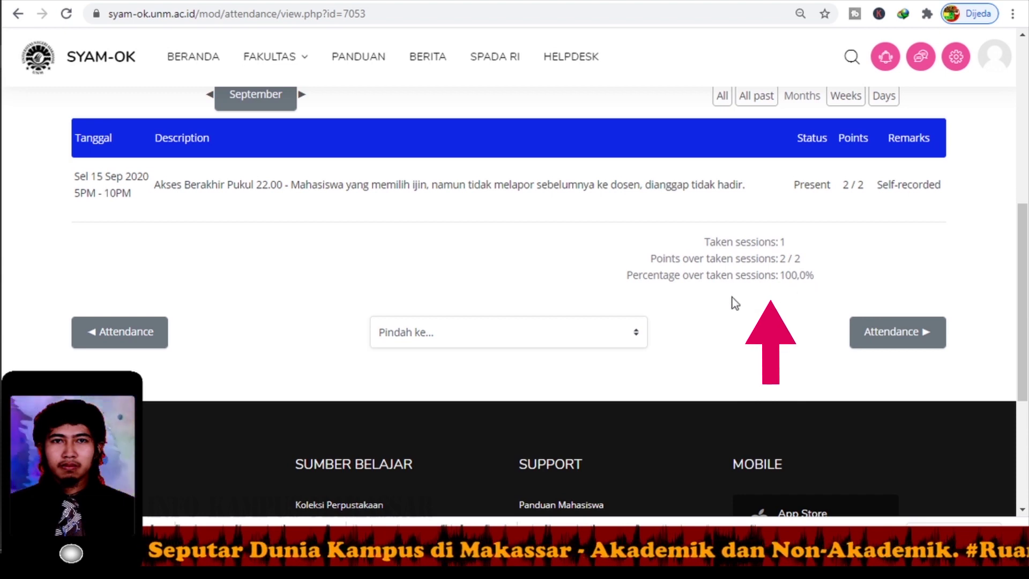
{"action": "scroll", "coordinate": [467, 252], "scroll_direction": "up", "scroll_amount": 1}
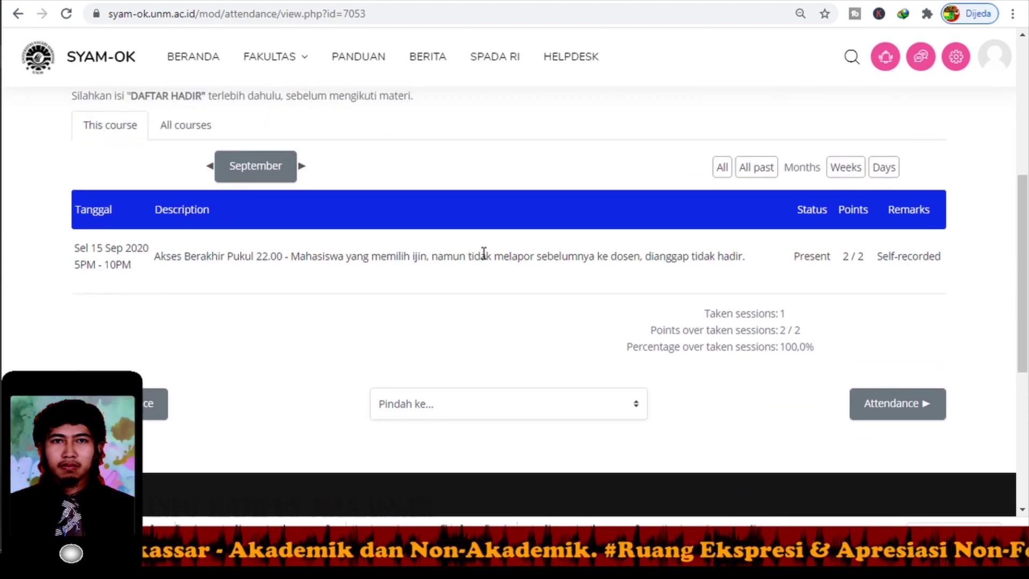
{"action": "scroll", "coordinate": [492, 256], "scroll_direction": "up", "scroll_amount": 4}
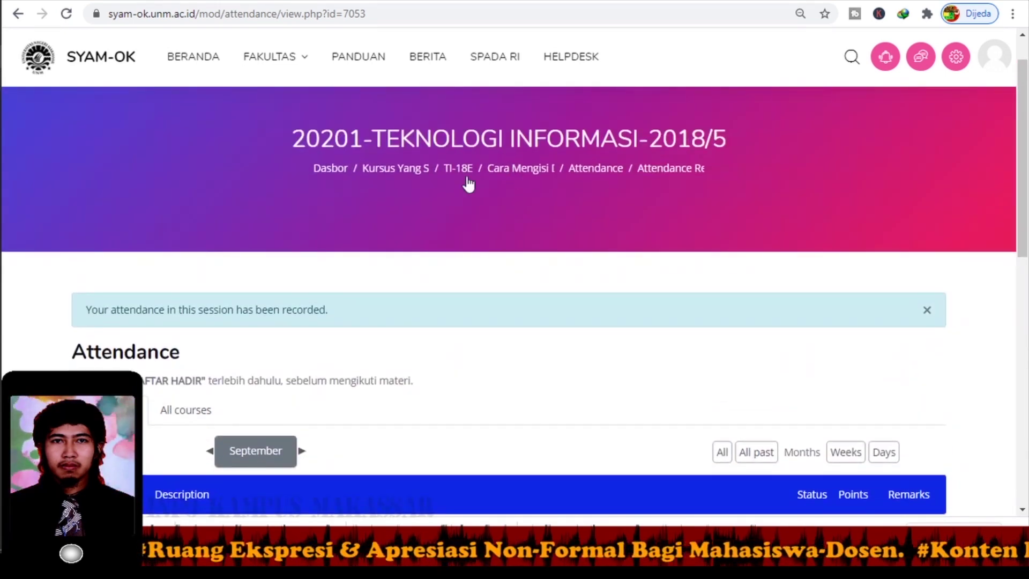
Return to the course page, expand 'Cara Mengisi Daftar Hadir Ber-Password', and open its Attendance activity.
{"action": "left_click", "coordinate": [464, 182]}
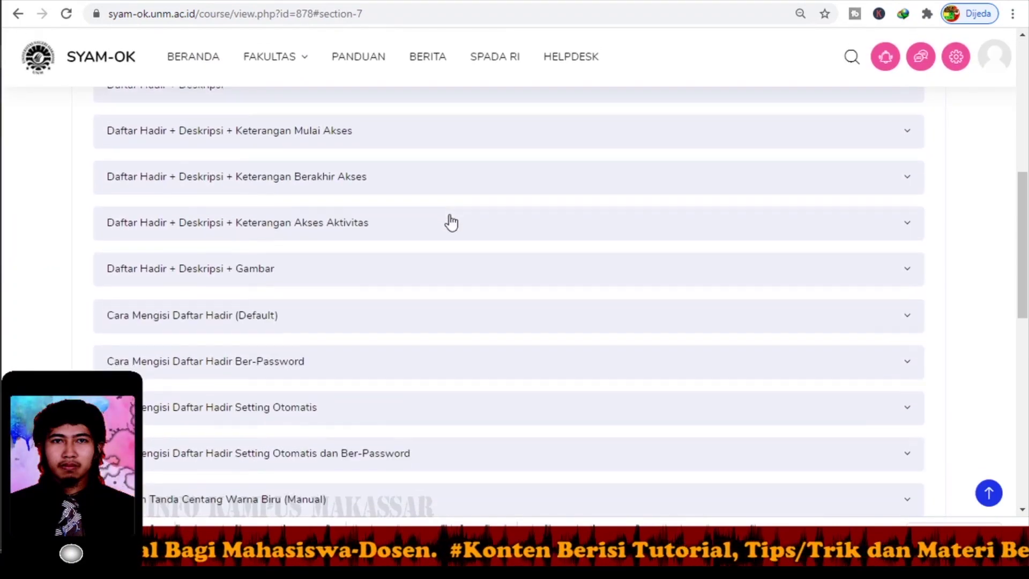
{"action": "scroll", "coordinate": [450, 220], "scroll_direction": "down", "scroll_amount": 3}
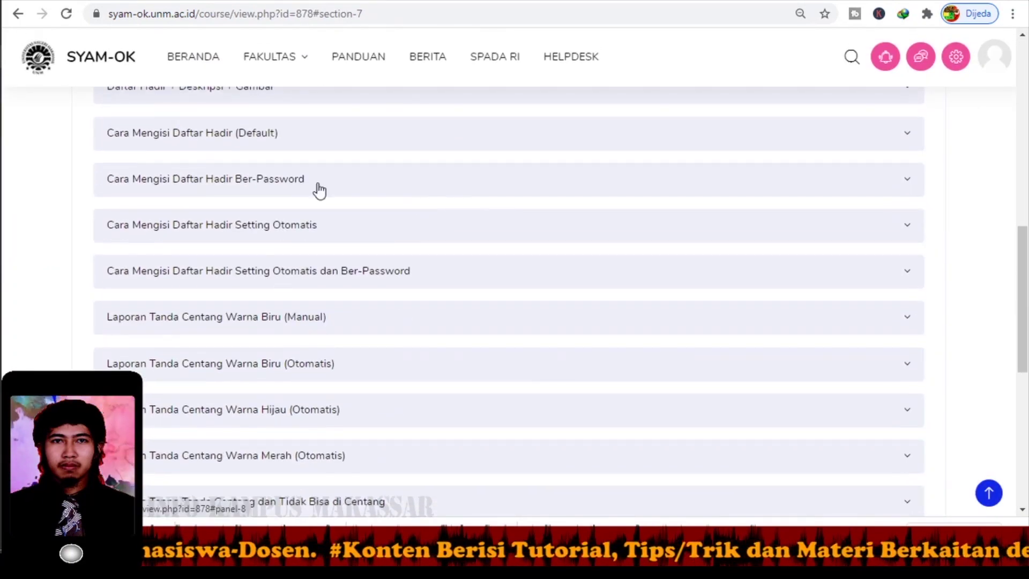
{"action": "left_click", "coordinate": [272, 191]}
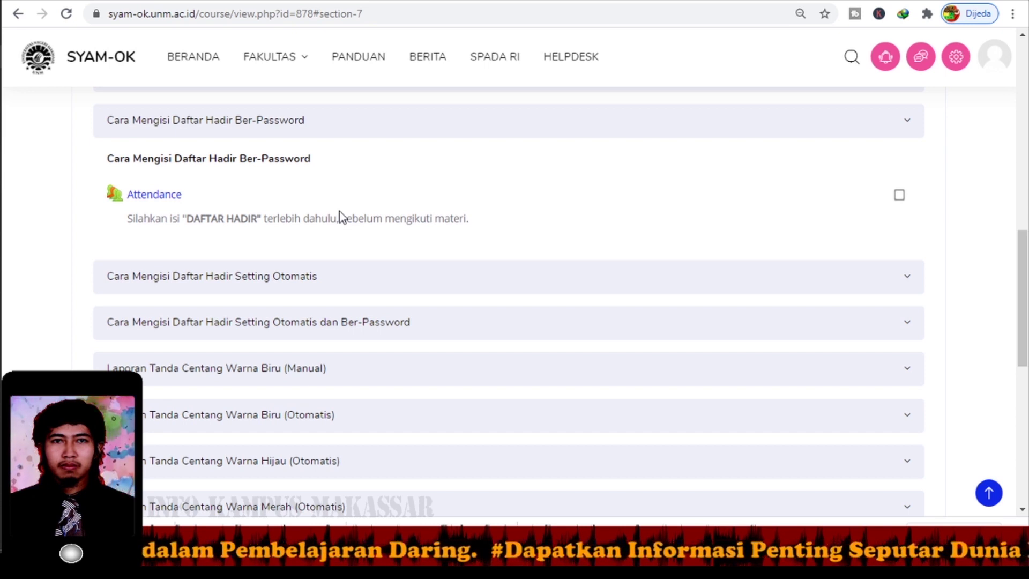
{"action": "left_click", "coordinate": [147, 197]}
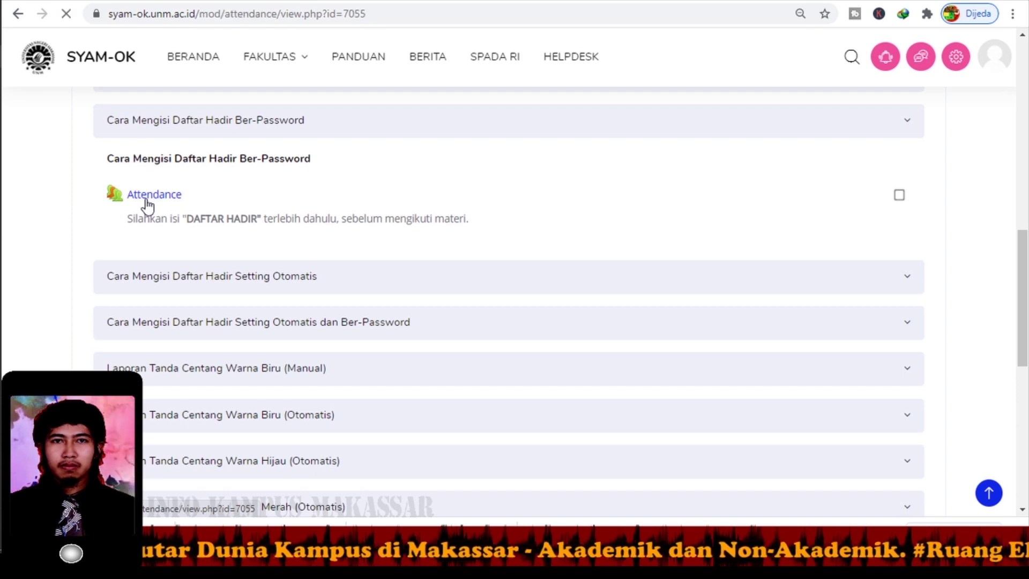
Open the attendance form for the 15 September 2020 5PM password-protected session.
{"action": "scroll", "coordinate": [316, 295], "scroll_direction": "down", "scroll_amount": 5}
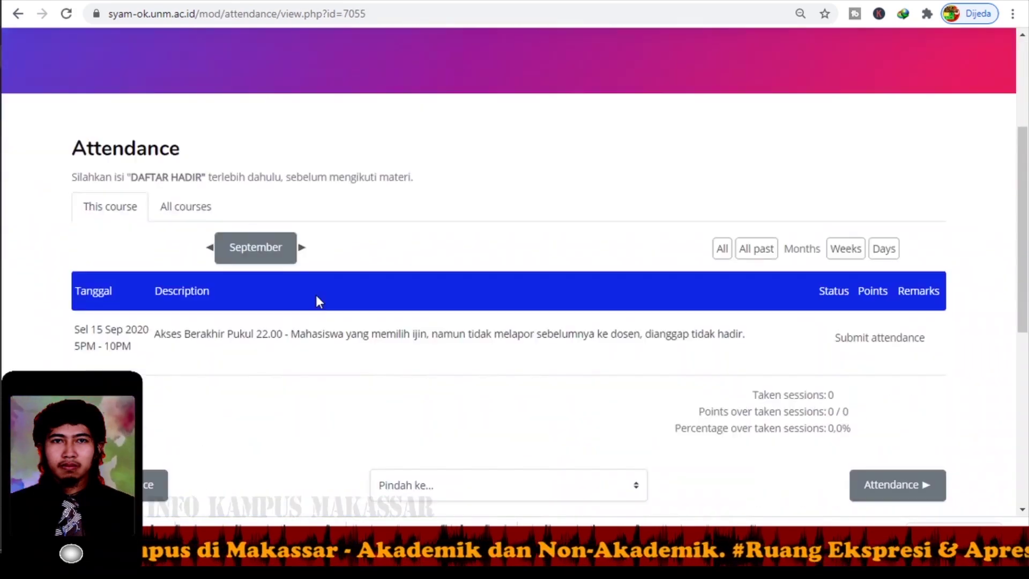
{"action": "scroll", "coordinate": [318, 291], "scroll_direction": "down", "scroll_amount": 1}
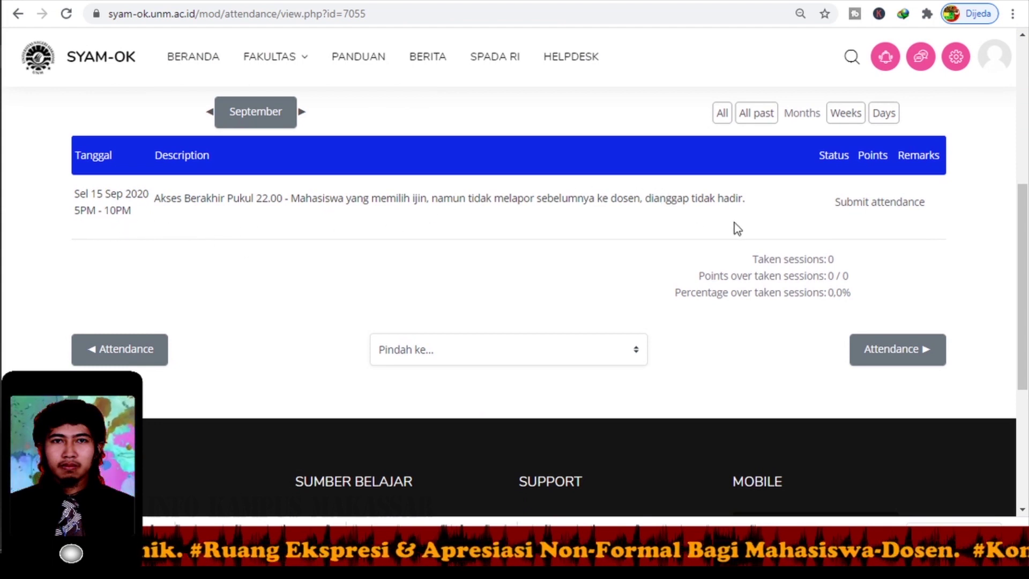
{"action": "left_click", "coordinate": [883, 203]}
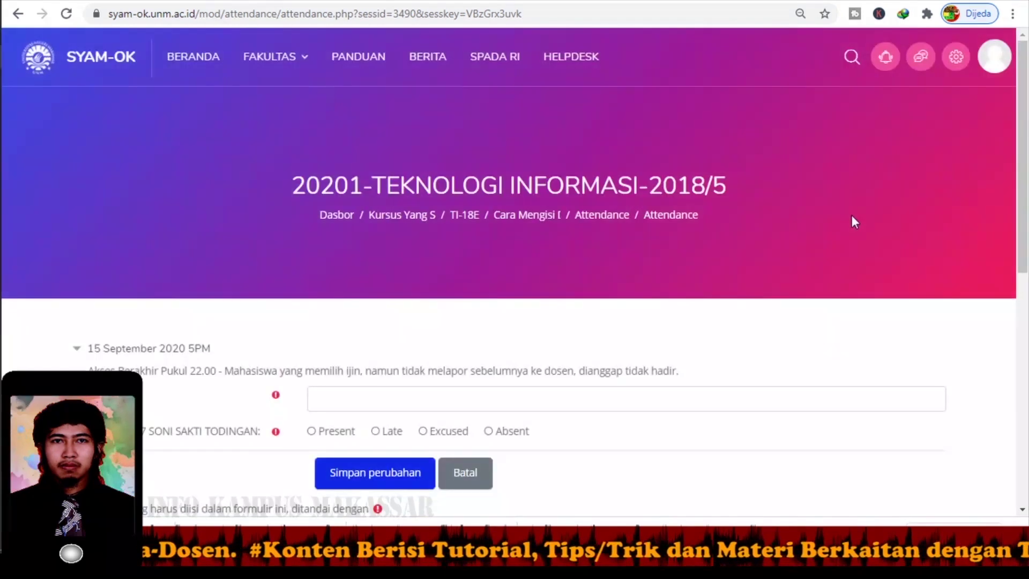
Choose Present and try saving without a password, which gets rejected.
{"action": "scroll", "coordinate": [727, 273], "scroll_direction": "down", "scroll_amount": 5}
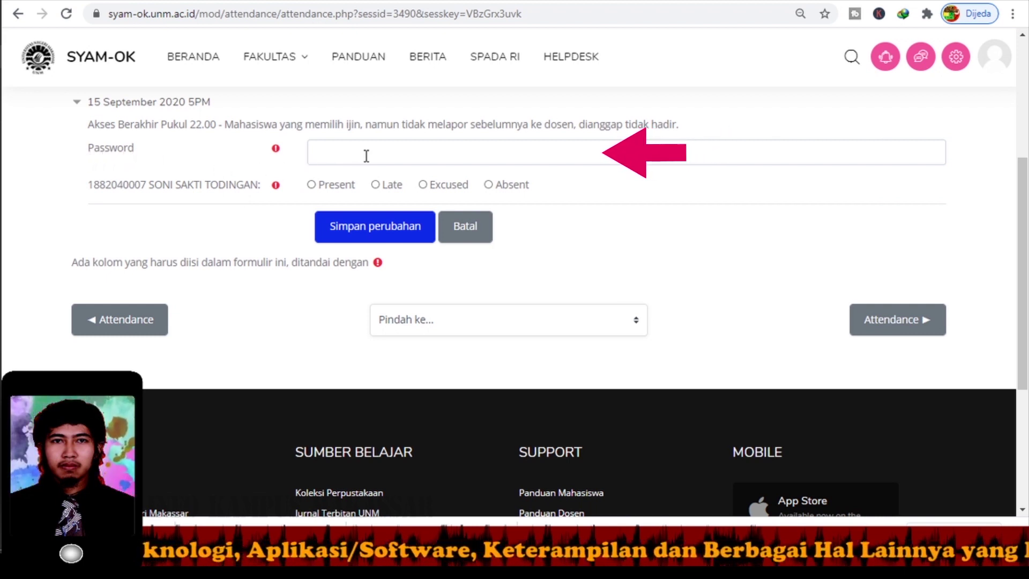
{"action": "left_click", "coordinate": [311, 185]}
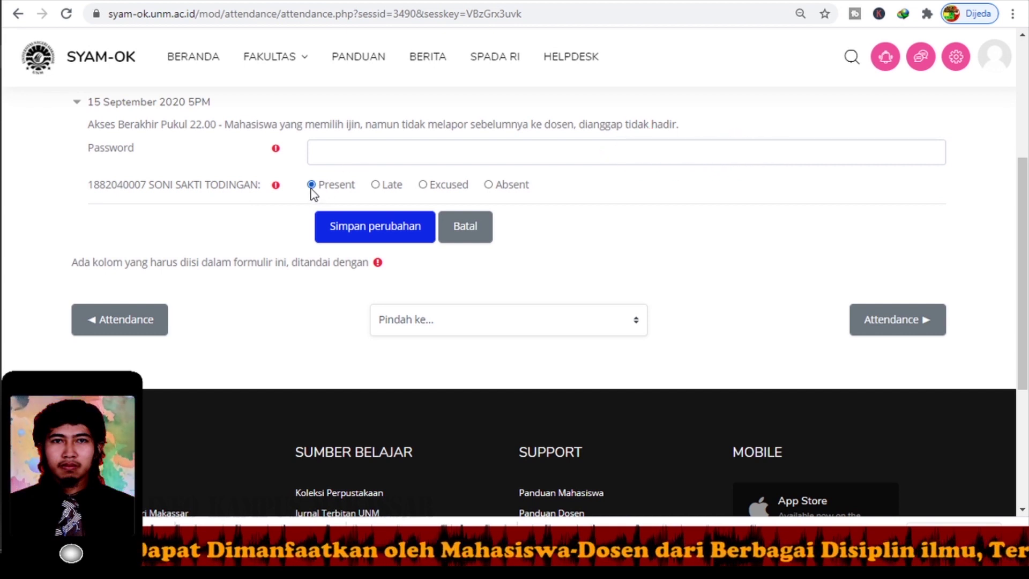
{"action": "left_click", "coordinate": [374, 235]}
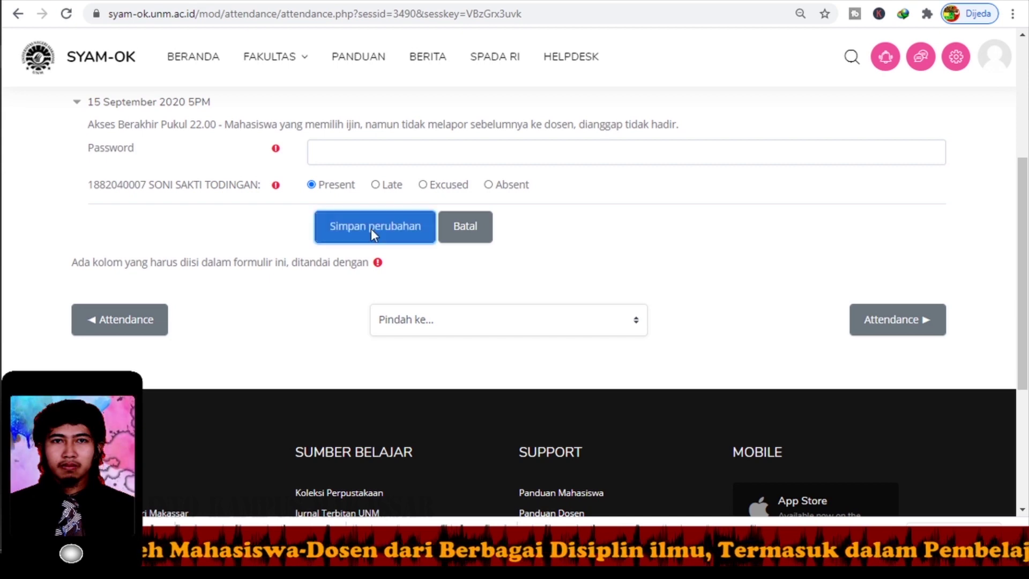
Enter the session password and save the Present attendance again.
{"action": "scroll", "coordinate": [374, 276], "scroll_direction": "down", "scroll_amount": 5}
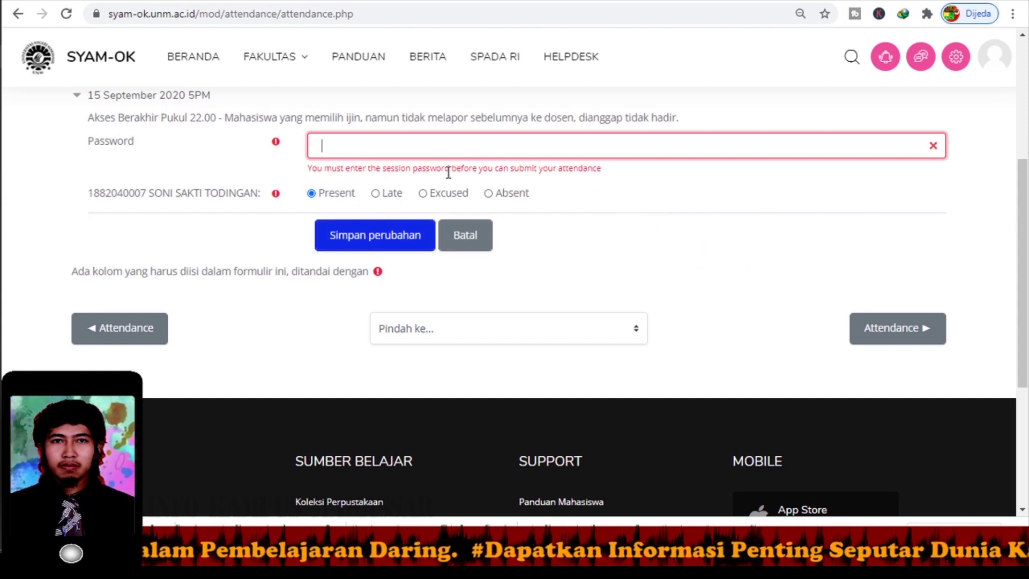
{"action": "type", "text": "12345"}
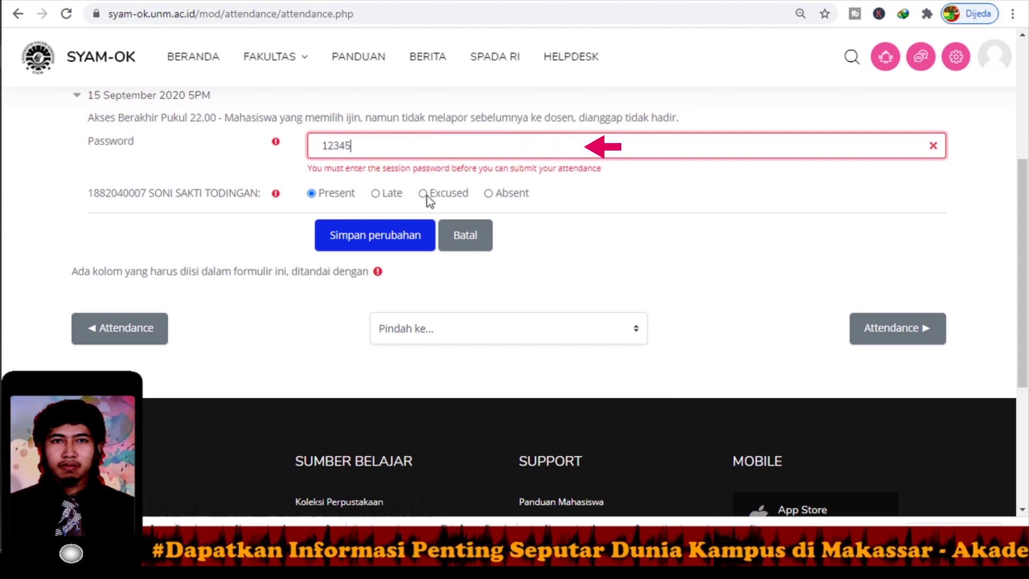
{"action": "left_click", "coordinate": [409, 234]}
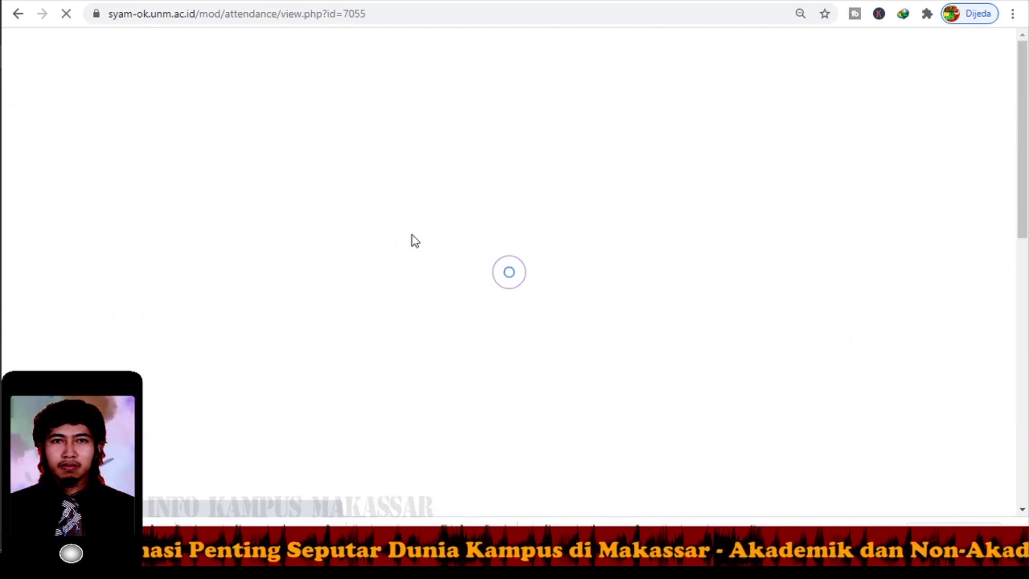
Check the session's Present, 2/2, Self-recorded row and return to the course page via the breadcrumb.
{"action": "scroll", "coordinate": [423, 251], "scroll_direction": "down", "scroll_amount": 2}
{"action": "scroll", "coordinate": [426, 255], "scroll_direction": "down", "scroll_amount": 1}
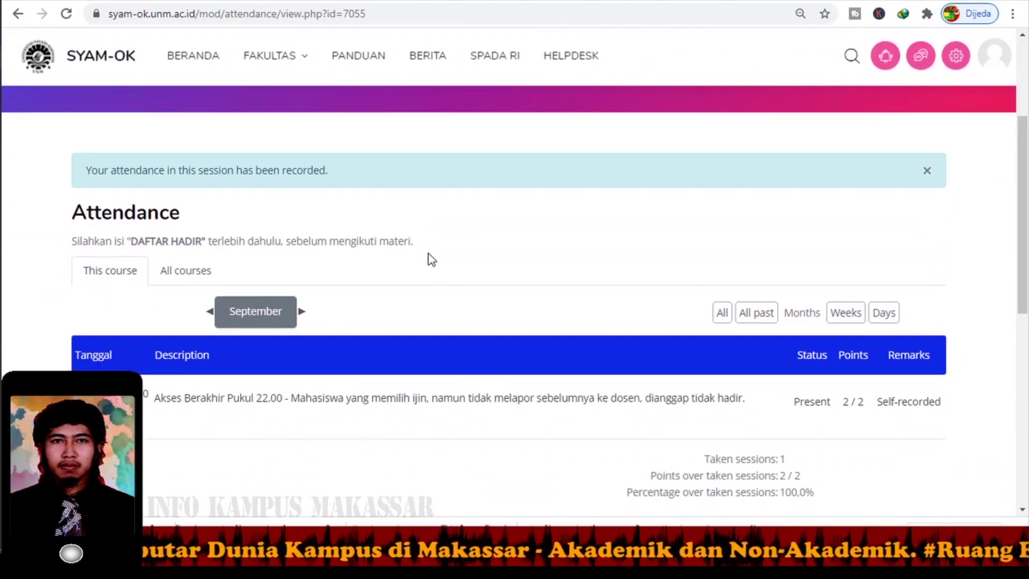
{"action": "scroll", "coordinate": [432, 253], "scroll_direction": "down", "scroll_amount": 2}
{"action": "scroll", "coordinate": [433, 253], "scroll_direction": "down", "scroll_amount": 1}
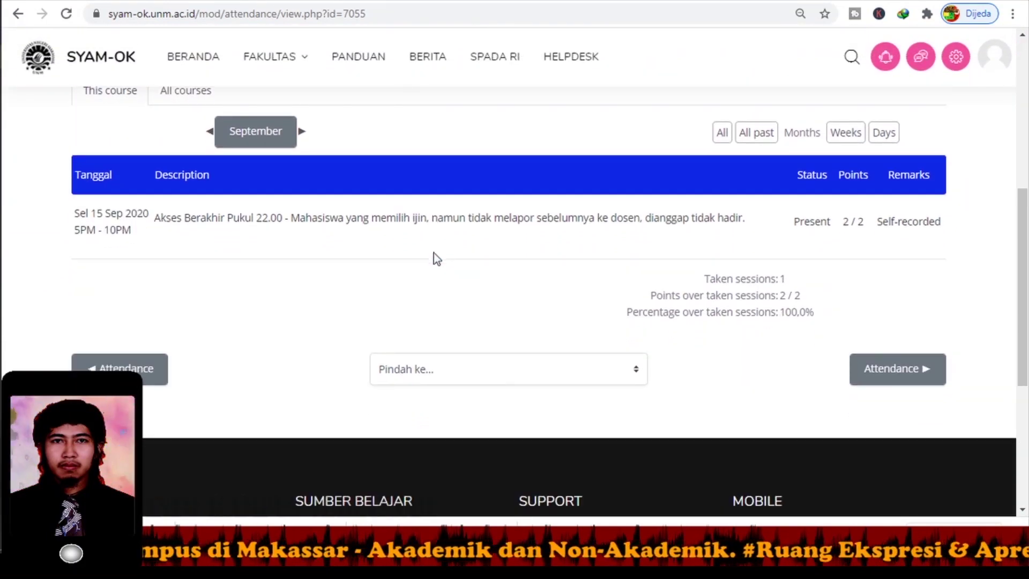
{"action": "scroll", "coordinate": [433, 252], "scroll_direction": "down", "scroll_amount": 1}
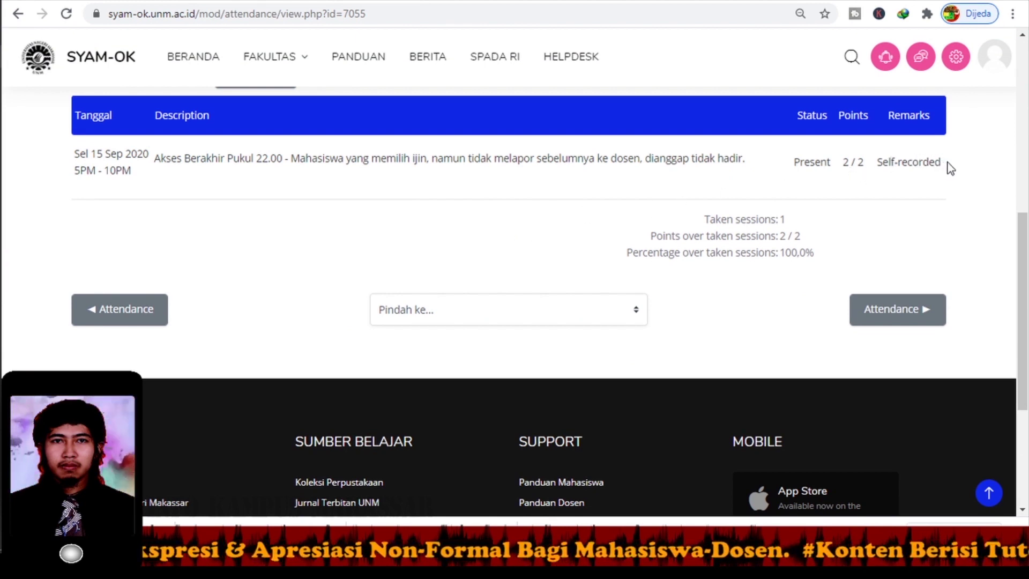
{"action": "scroll", "coordinate": [806, 208], "scroll_direction": "up", "scroll_amount": 7}
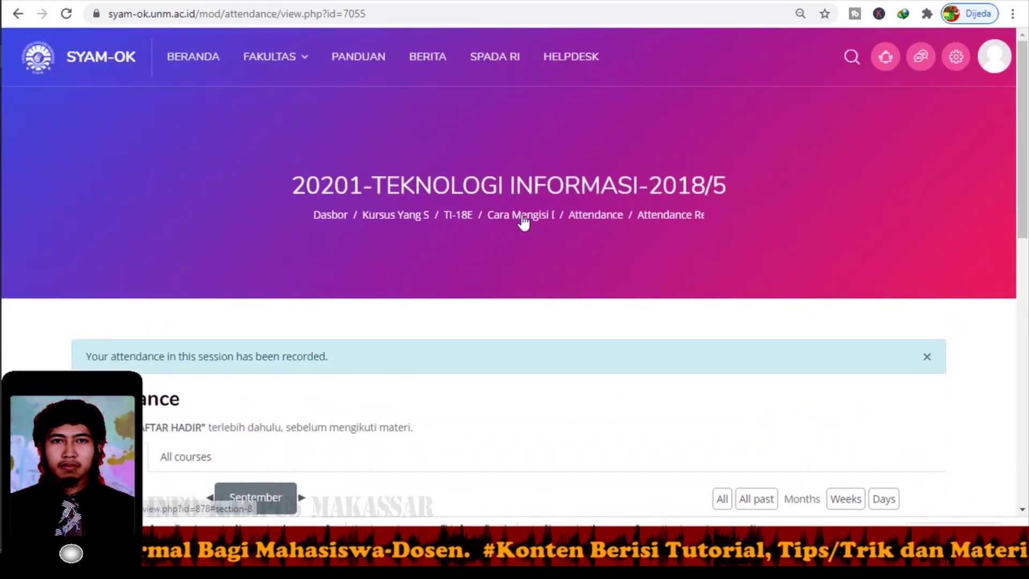
{"action": "left_click", "coordinate": [523, 216]}
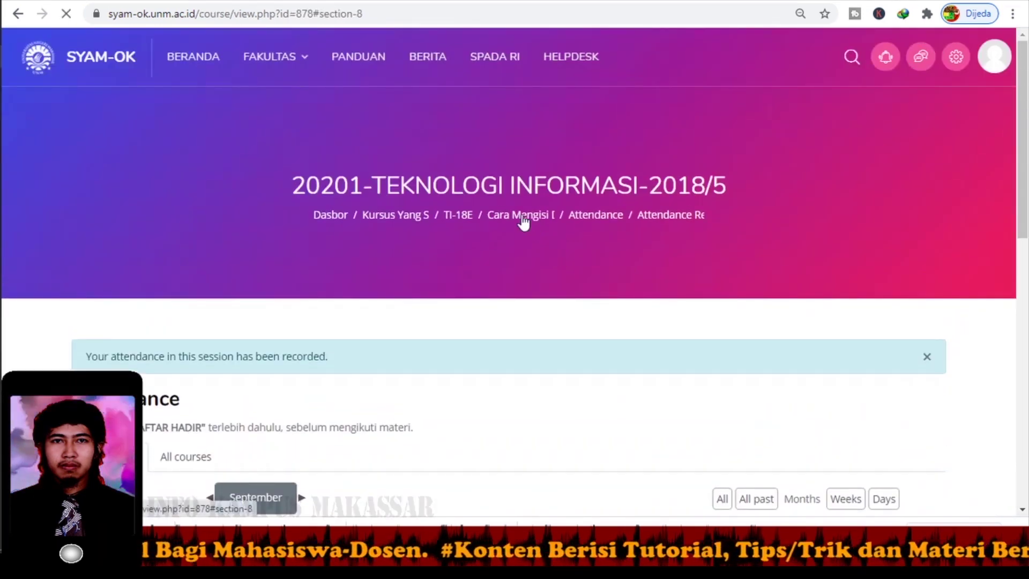
Expand 'Cara Mengisi Daftar Hadir Setting Otomatis' and open its Attendance activity.
{"action": "scroll", "coordinate": [356, 338], "scroll_direction": "up", "scroll_amount": 4}
{"action": "scroll", "coordinate": [333, 336], "scroll_direction": "down", "scroll_amount": 2}
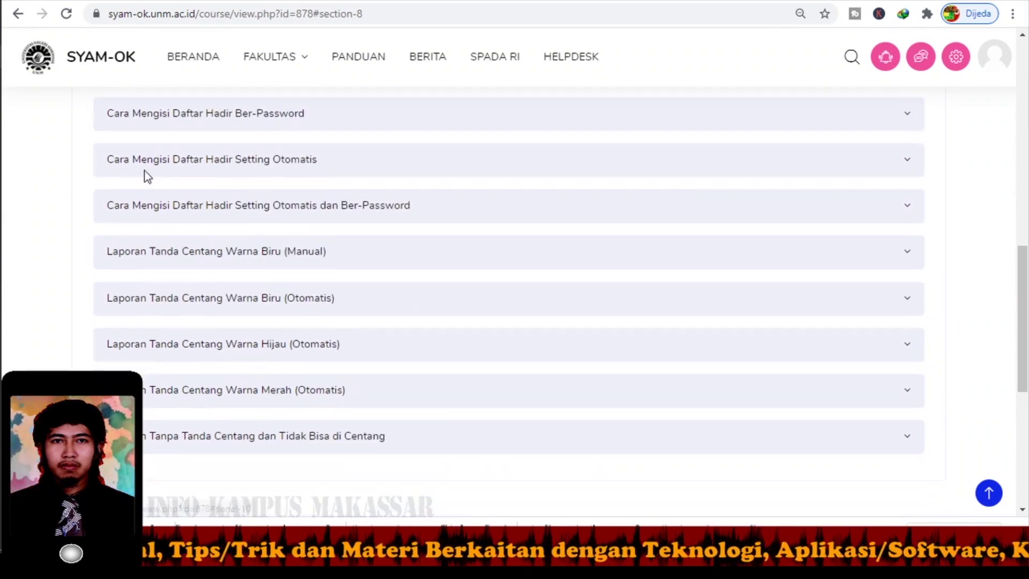
{"action": "scroll", "coordinate": [231, 161], "scroll_direction": "down", "scroll_amount": 1}
{"action": "scroll", "coordinate": [252, 169], "scroll_direction": "up", "scroll_amount": 1}
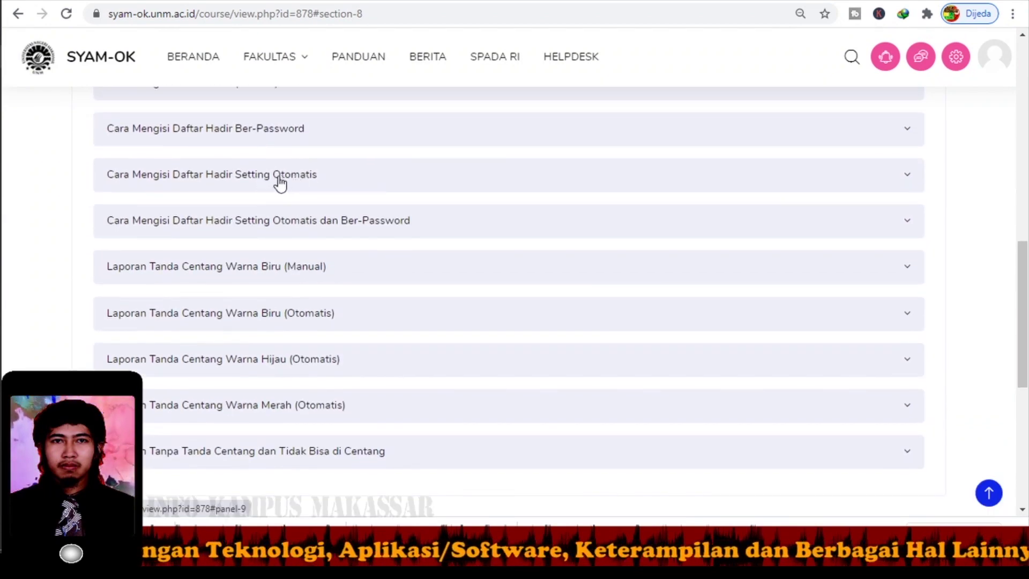
{"action": "left_click", "coordinate": [275, 182]}
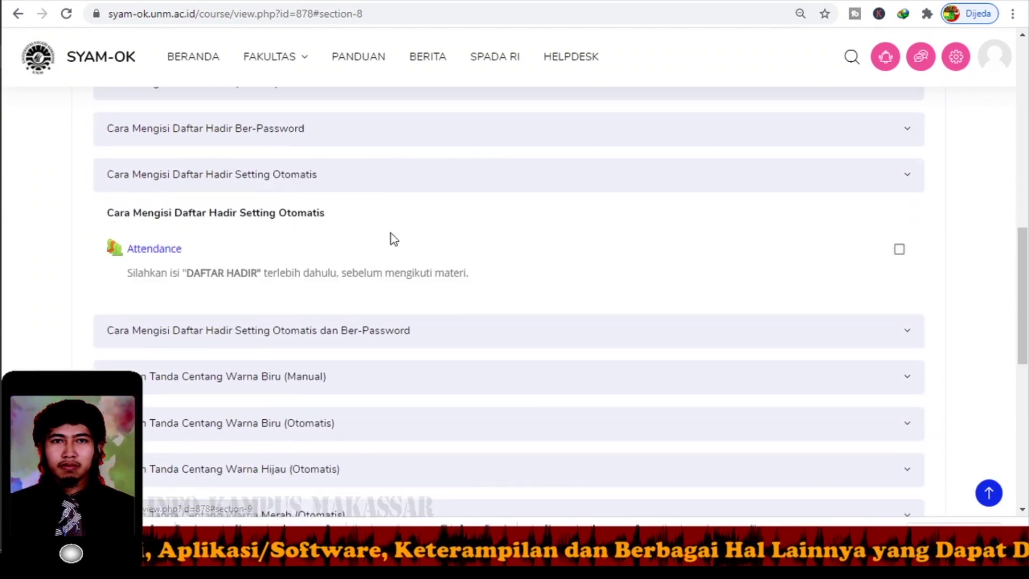
{"action": "scroll", "coordinate": [397, 233], "scroll_direction": "down", "scroll_amount": 1}
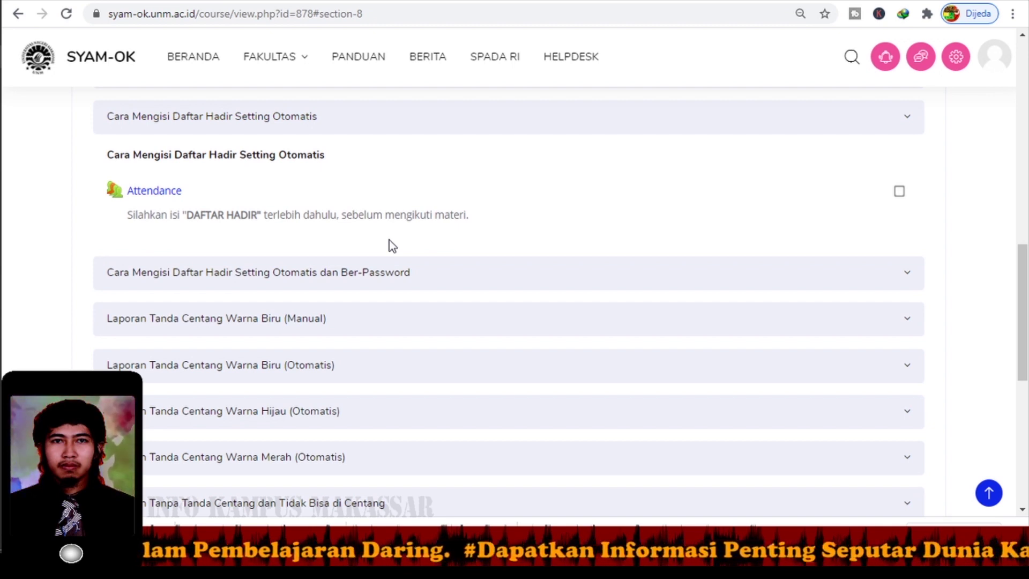
{"action": "left_click", "coordinate": [154, 193]}
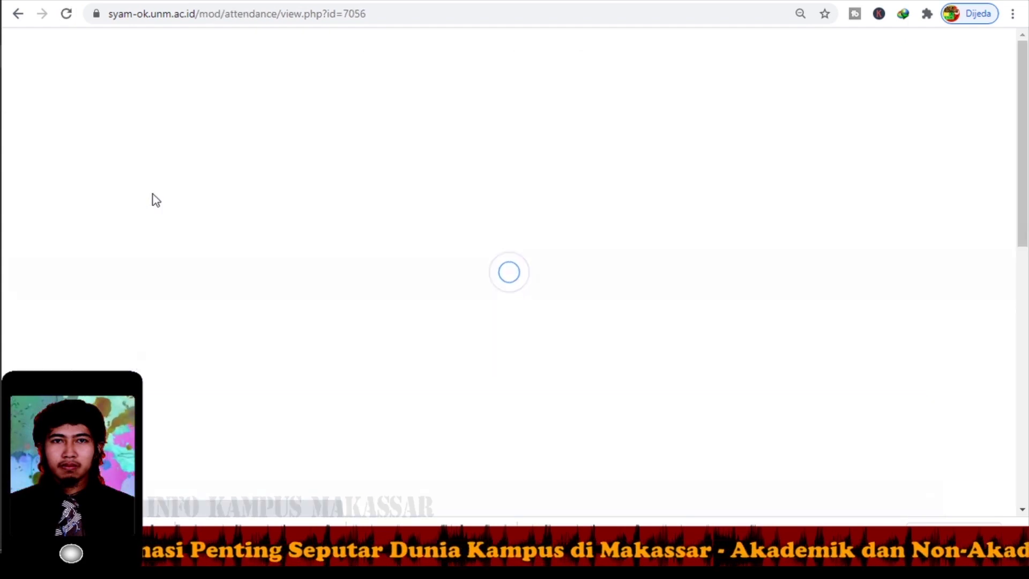
Submit attendance for the 15 Sep 2020 session and continue past the already-set notice with 'lanjut'.
{"action": "scroll", "coordinate": [184, 255], "scroll_direction": "down", "scroll_amount": 4}
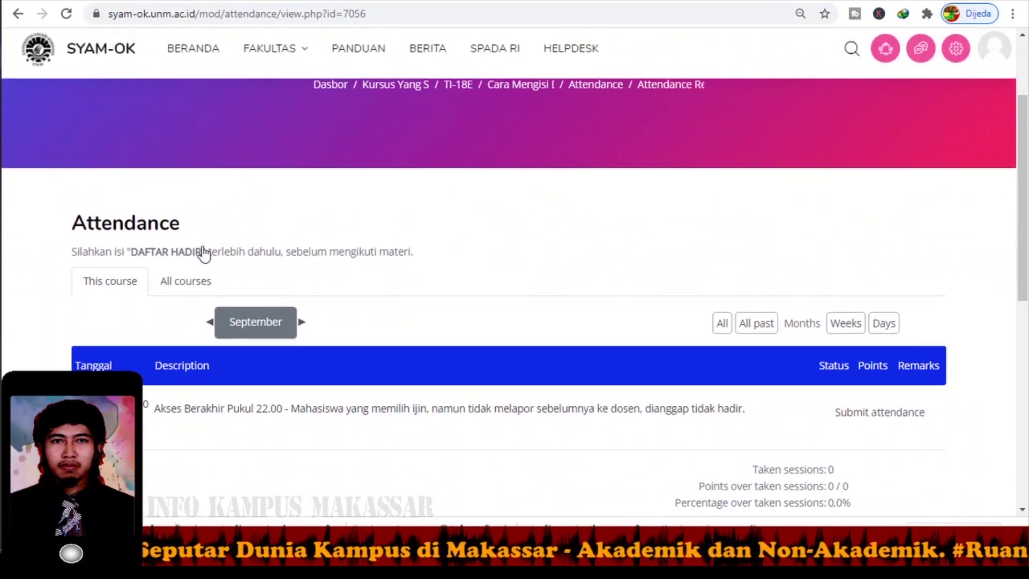
{"action": "scroll", "coordinate": [207, 246], "scroll_direction": "down", "scroll_amount": 2}
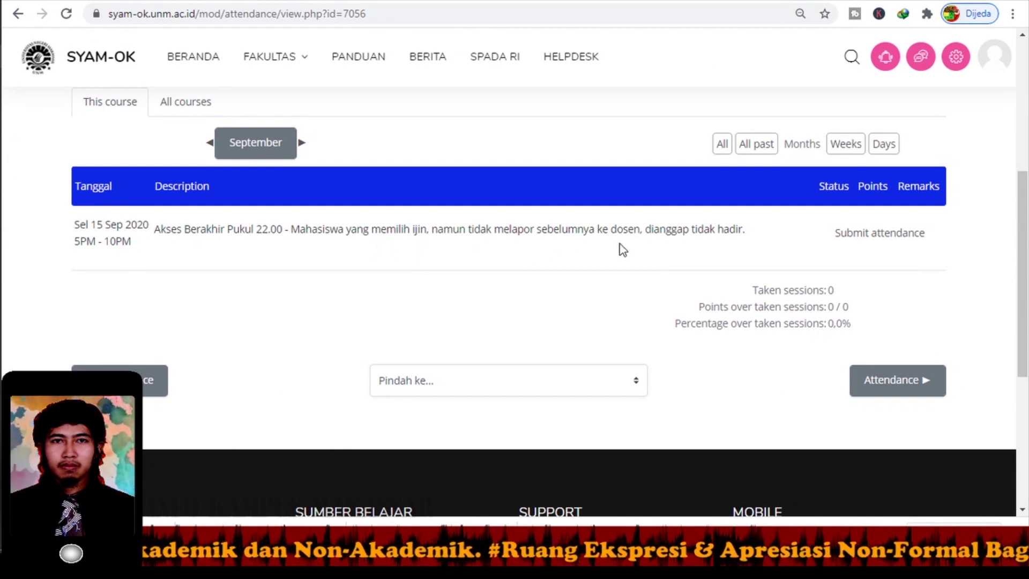
{"action": "left_click", "coordinate": [870, 239]}
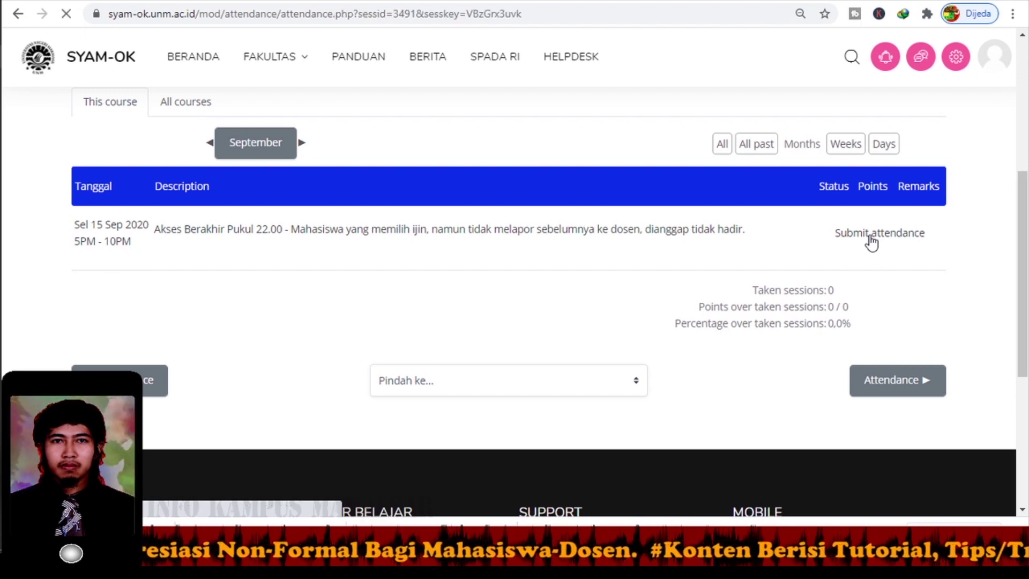
{"action": "scroll", "coordinate": [603, 310], "scroll_direction": "down", "scroll_amount": 2}
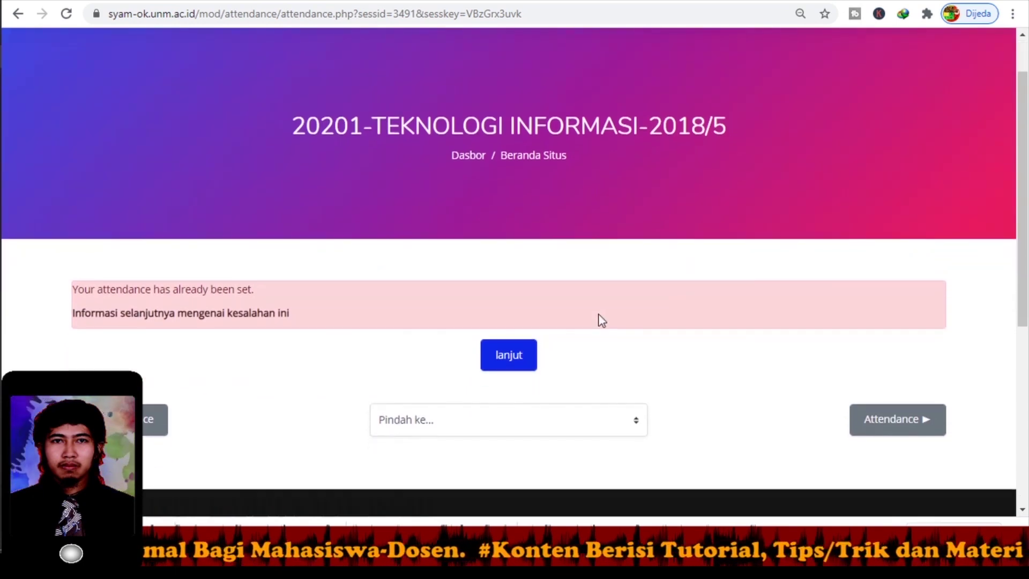
{"action": "scroll", "coordinate": [557, 320], "scroll_direction": "down", "scroll_amount": 1}
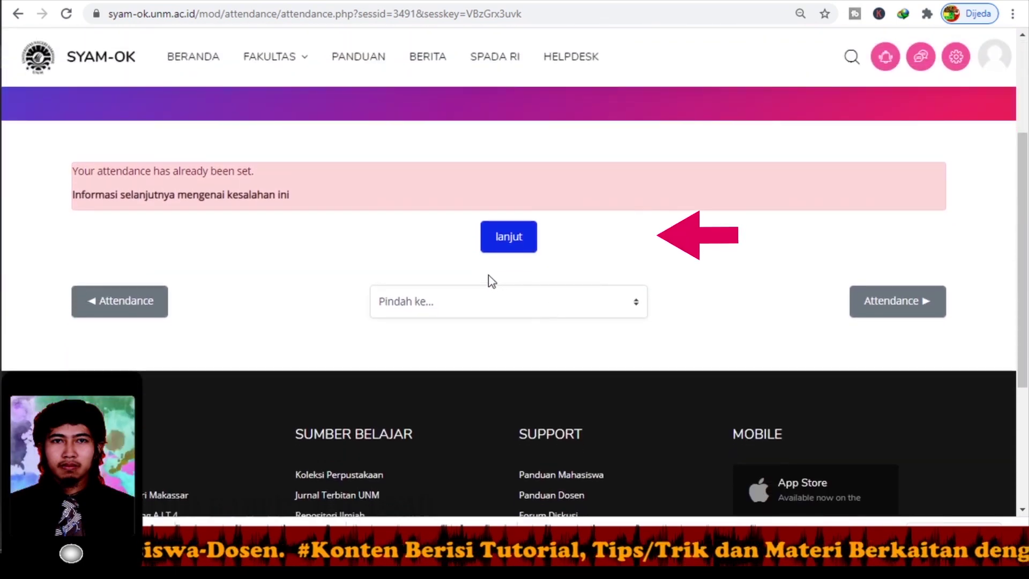
{"action": "left_click", "coordinate": [502, 248]}
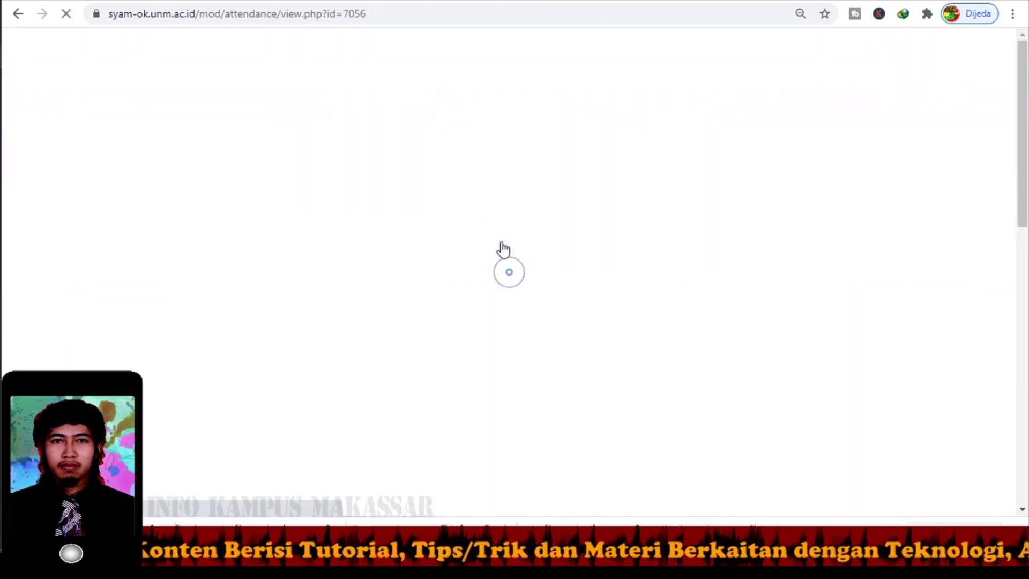
Highlight the session's Present, 2/2, Self-recorded status in the attendance table.
{"action": "scroll", "coordinate": [496, 265], "scroll_direction": "down", "scroll_amount": 5}
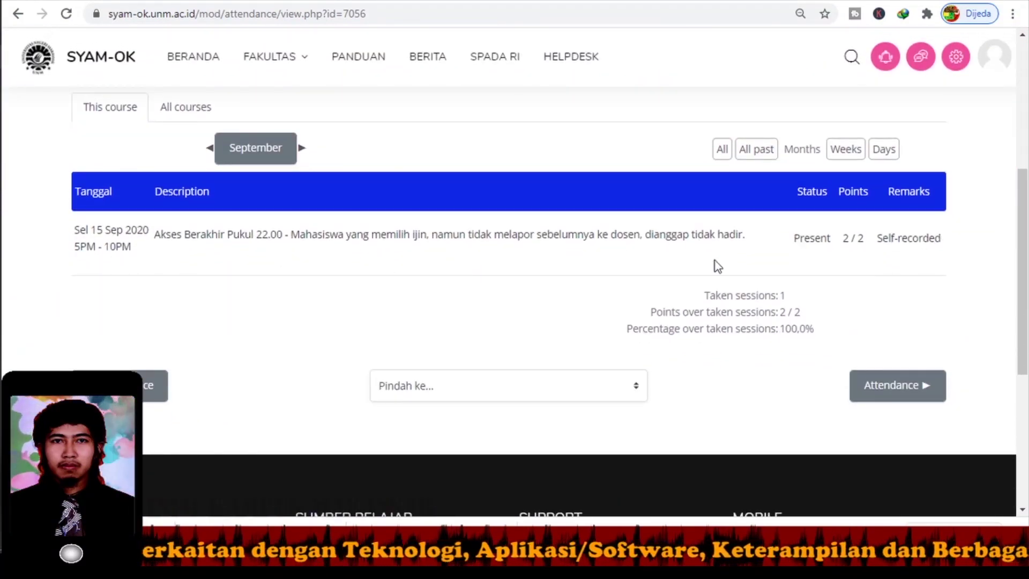
{"action": "left_click_drag", "start_coordinate": [831, 239], "coordinate": [769, 242]}
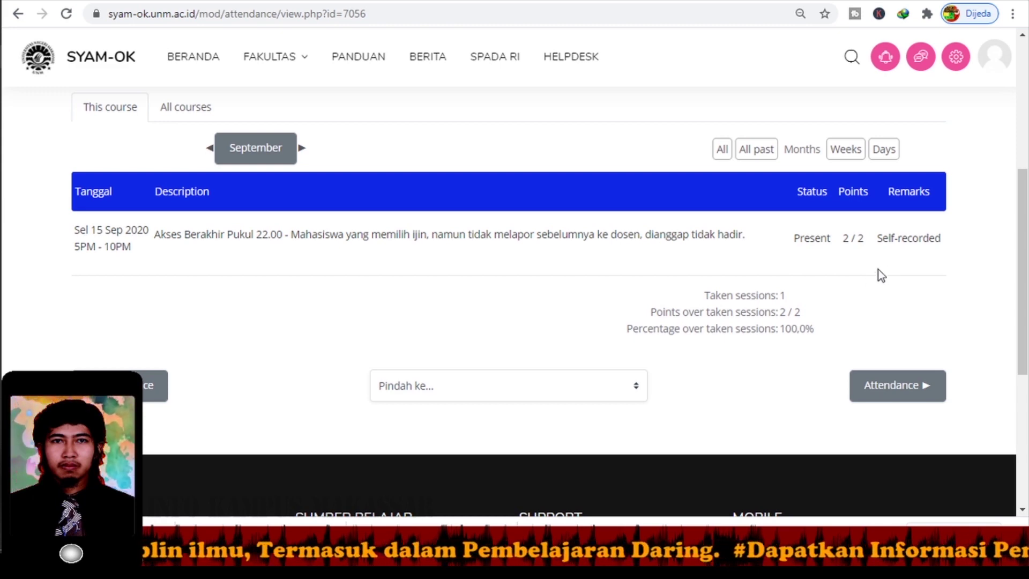
{"action": "scroll", "coordinate": [592, 281], "scroll_direction": "up", "scroll_amount": 5}
Return via the breadcrumb, expand 'Setting Otomatis dan Ber-Password', and open its Attendance activity.
{"action": "left_click", "coordinate": [516, 197]}
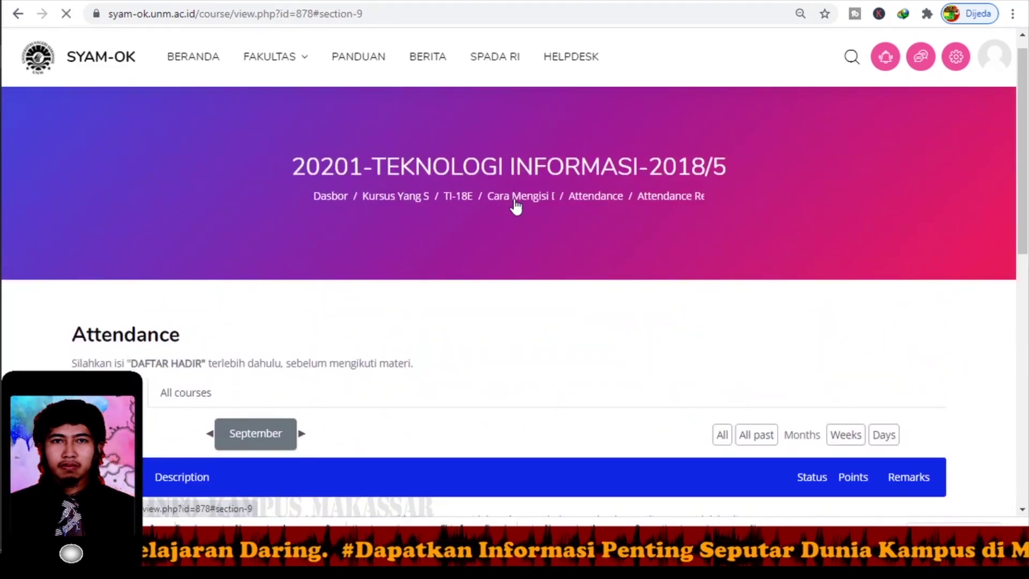
{"action": "scroll", "coordinate": [375, 300], "scroll_direction": "up", "scroll_amount": 5}
{"action": "scroll", "coordinate": [195, 234], "scroll_direction": "down", "scroll_amount": 1}
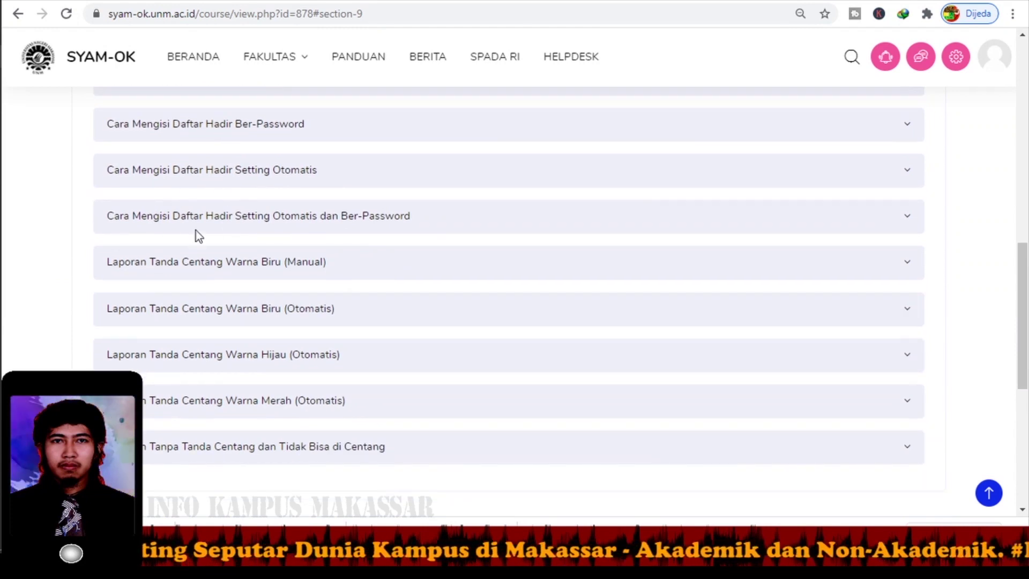
{"action": "scroll", "coordinate": [155, 214], "scroll_direction": "down", "scroll_amount": 1}
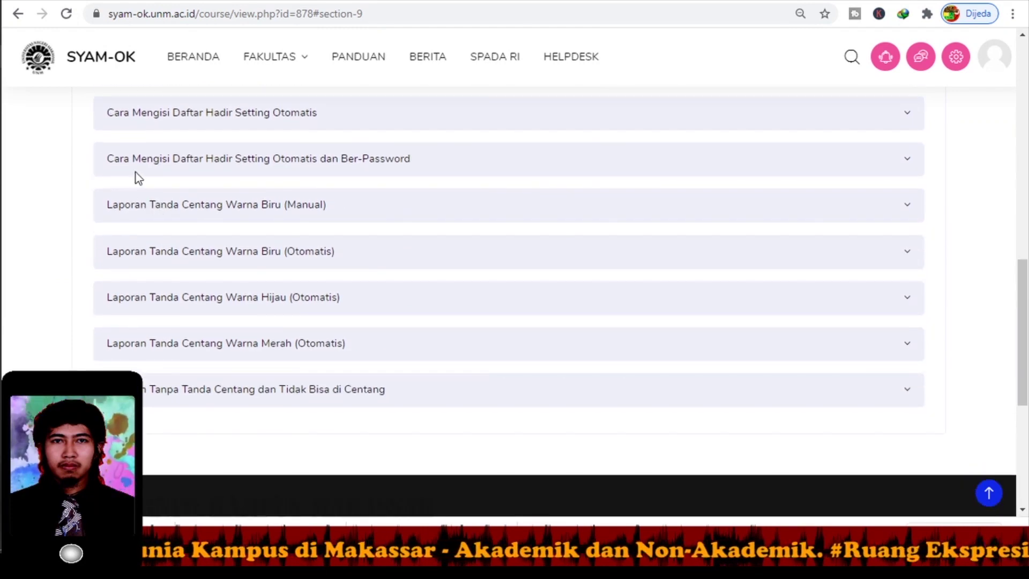
{"action": "left_click", "coordinate": [368, 161]}
{"action": "scroll", "coordinate": [464, 239], "scroll_direction": "down", "scroll_amount": 1}
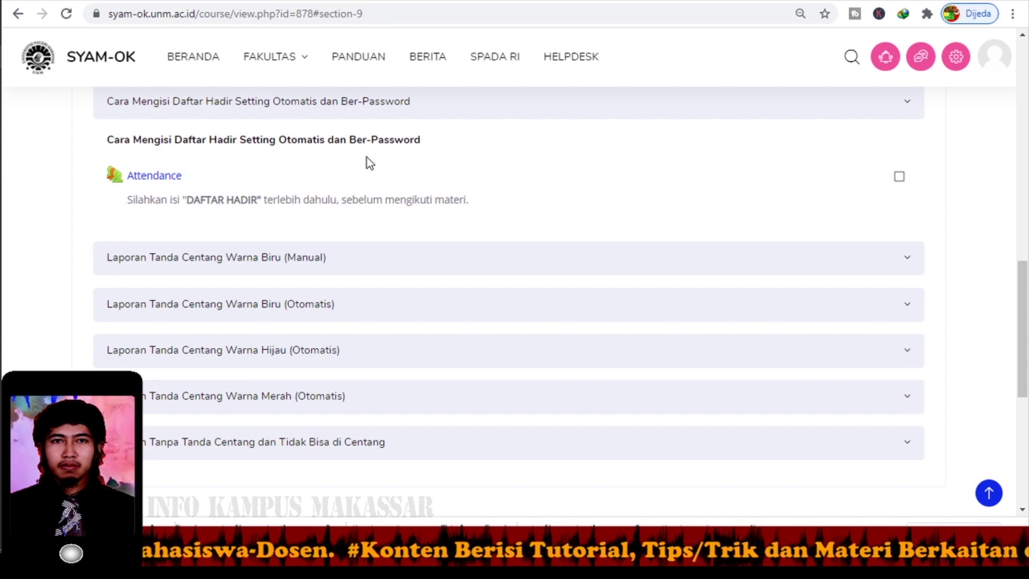
{"action": "left_click", "coordinate": [155, 177]}
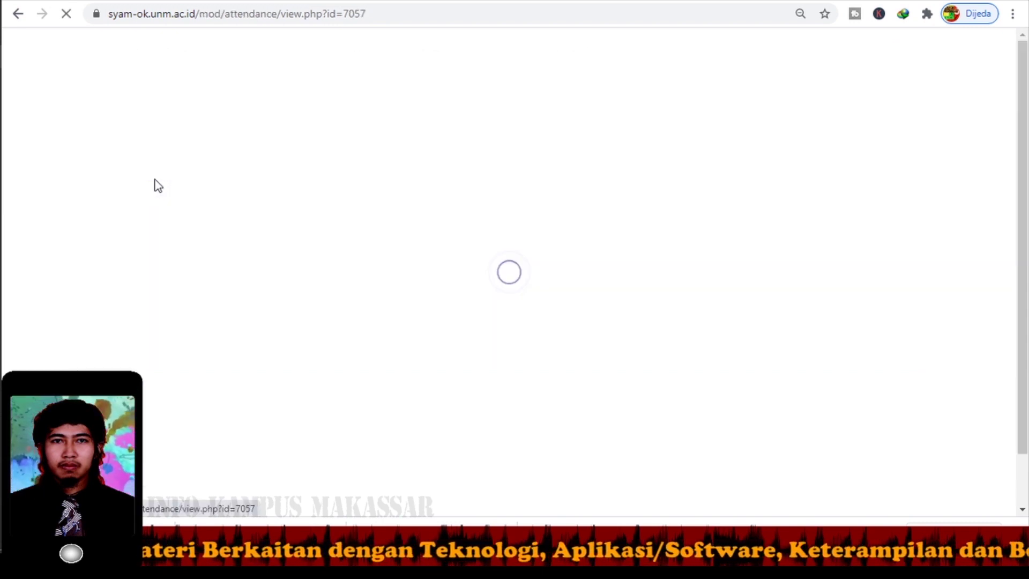
Submit attendance for the 15 Sep session with the session password.
{"action": "scroll", "coordinate": [221, 234], "scroll_direction": "down", "scroll_amount": 6}
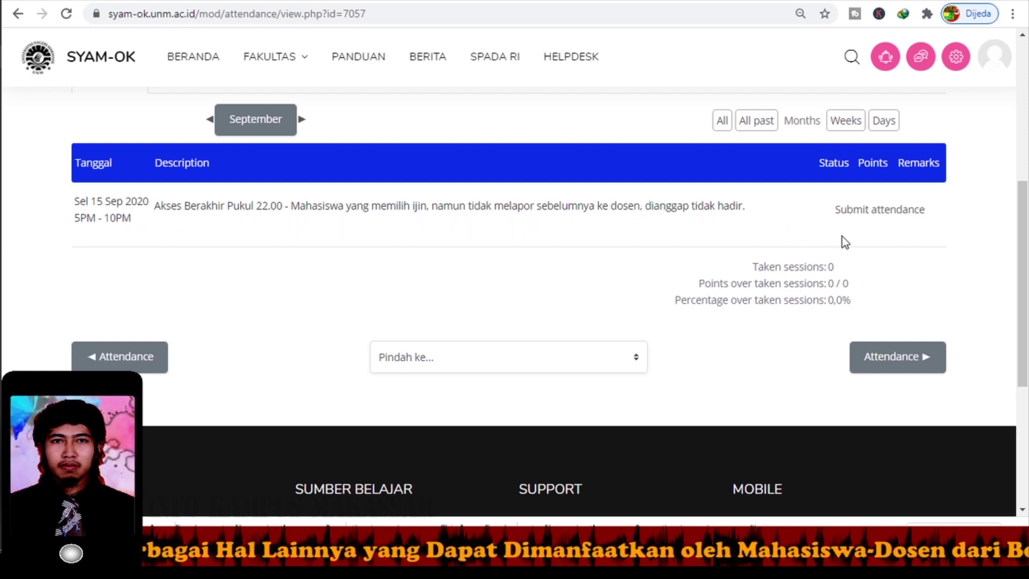
{"action": "left_click", "coordinate": [877, 214]}
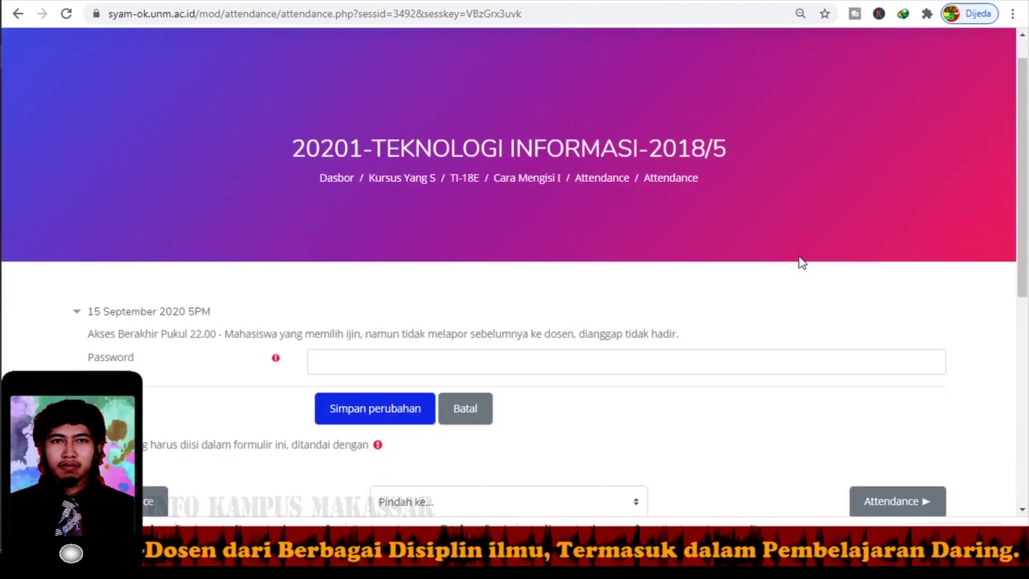
{"action": "scroll", "coordinate": [802, 262], "scroll_direction": "down", "scroll_amount": 4}
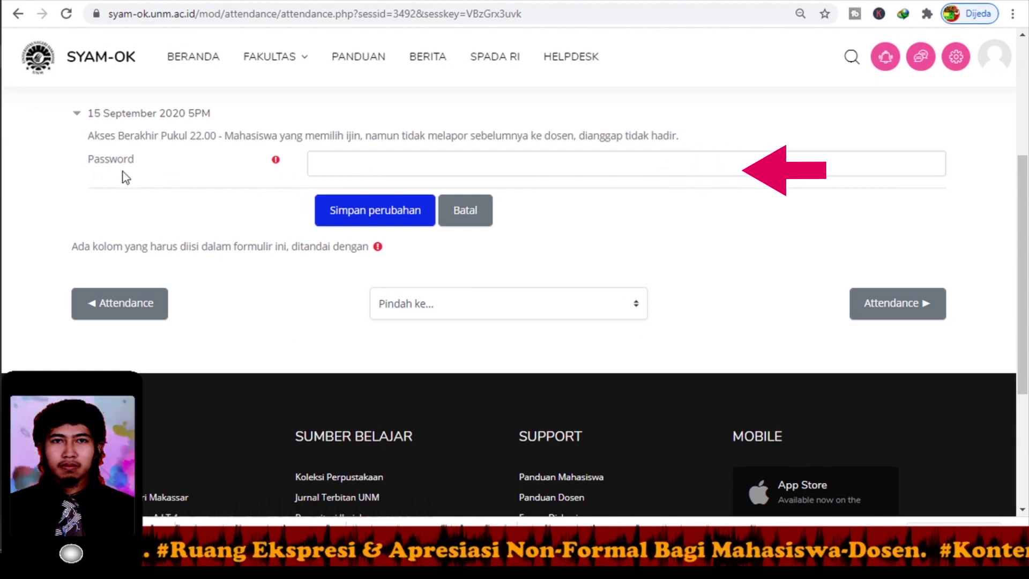
{"action": "left_click", "coordinate": [339, 168]}
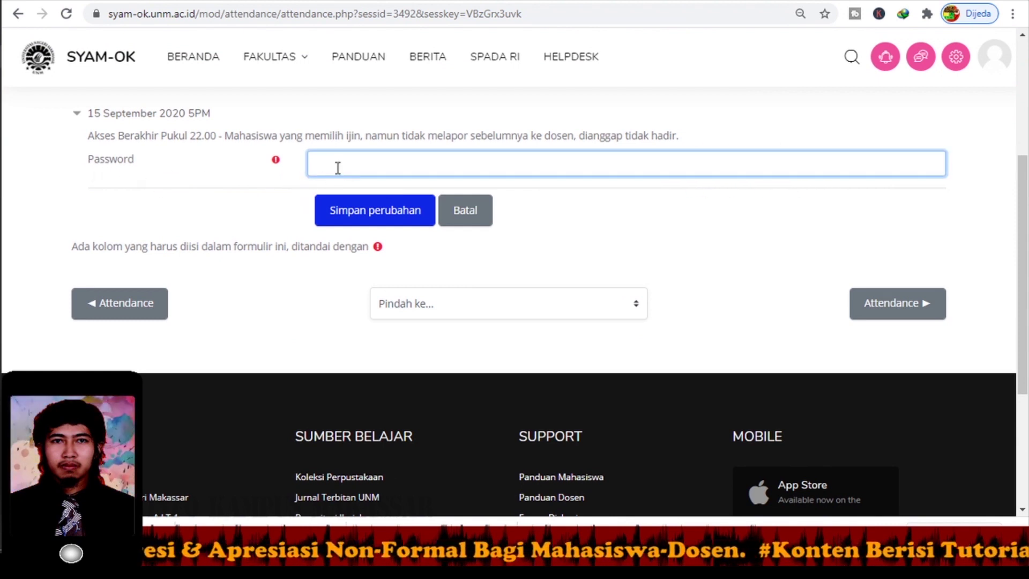
{"action": "type", "text": "12345"}
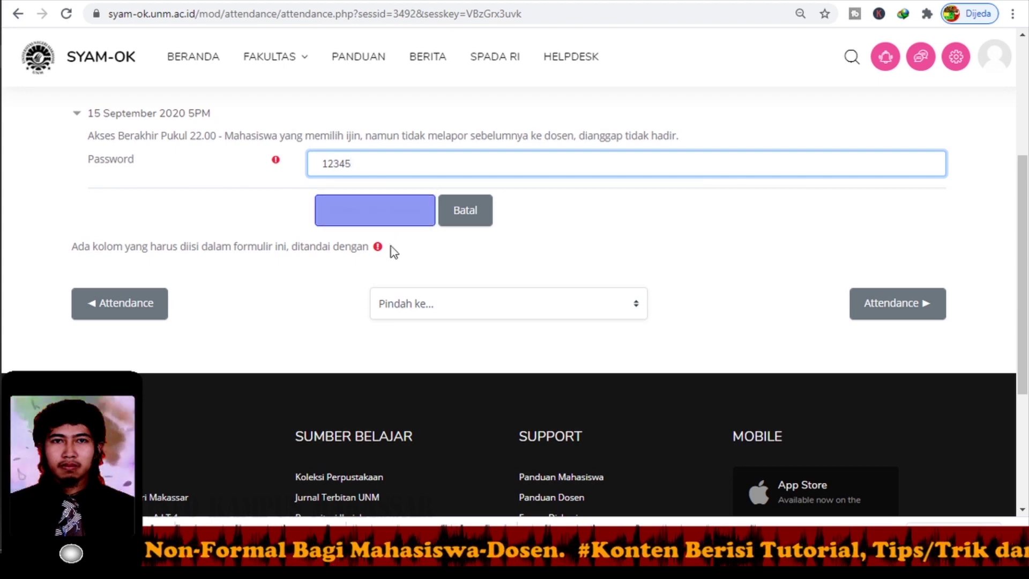
{"action": "left_click", "coordinate": [404, 222]}
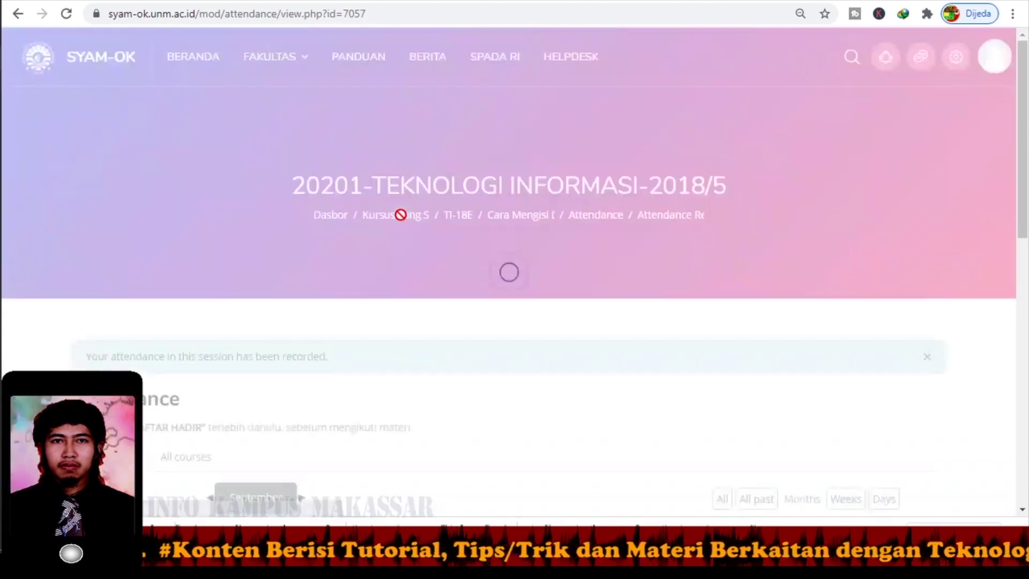
Review the Present, 2/2 record and return to the course page via the breadcrumb.
{"action": "scroll", "coordinate": [401, 217], "scroll_direction": "down", "scroll_amount": 5}
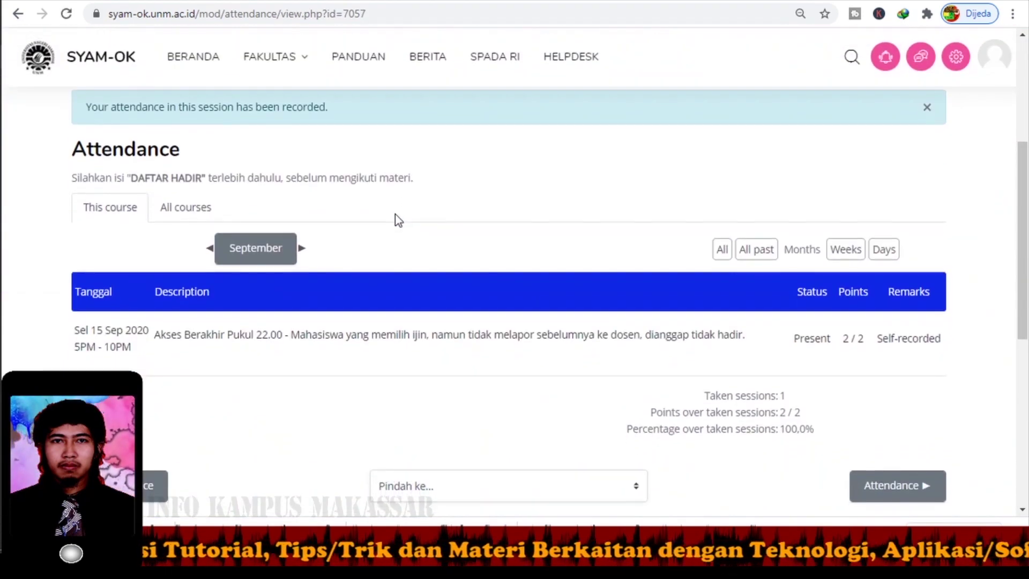
{"action": "scroll", "coordinate": [395, 214], "scroll_direction": "down", "scroll_amount": 2}
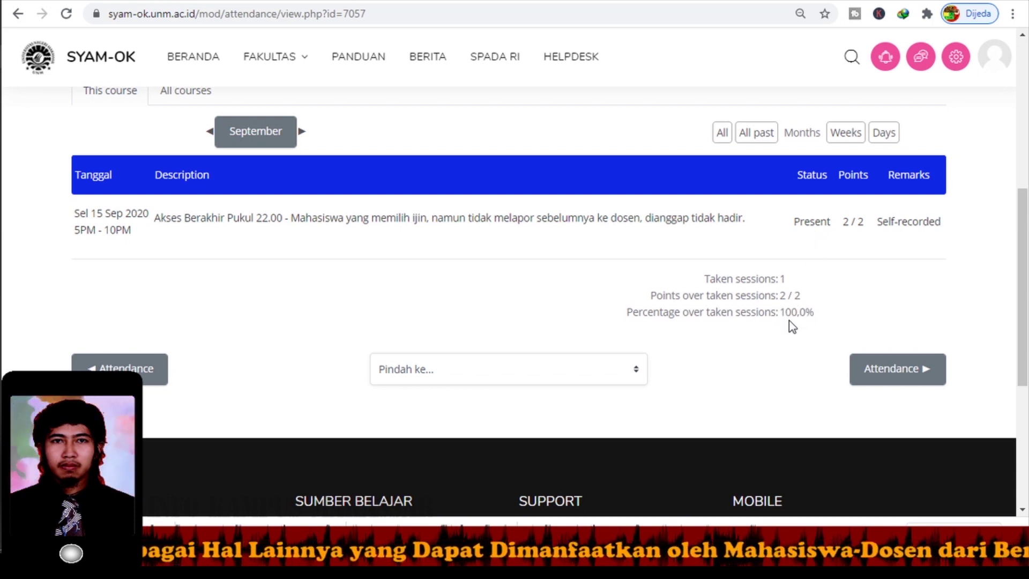
{"action": "scroll", "coordinate": [654, 306], "scroll_direction": "up", "scroll_amount": 3}
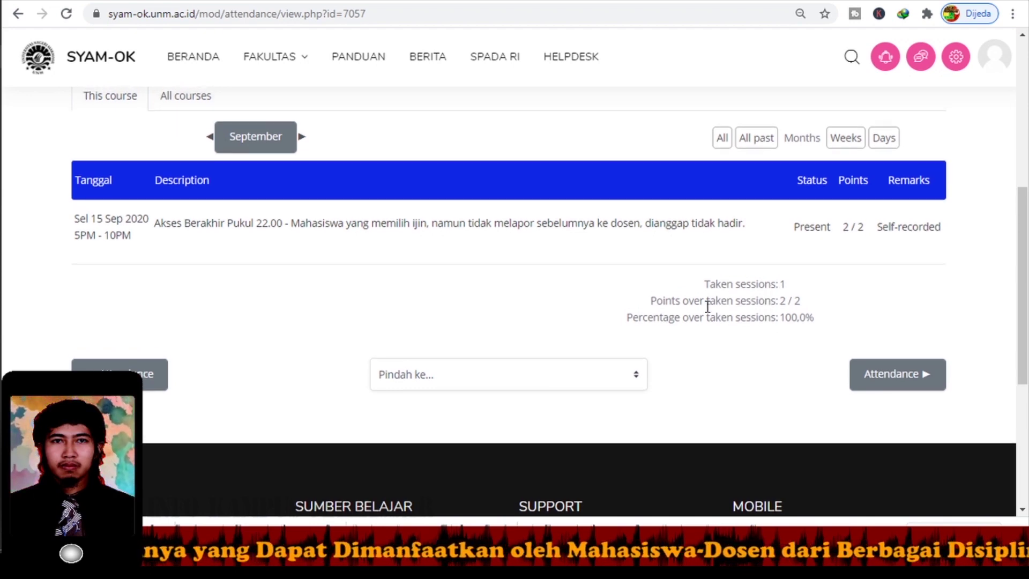
{"action": "scroll", "coordinate": [538, 306], "scroll_direction": "up", "scroll_amount": 4}
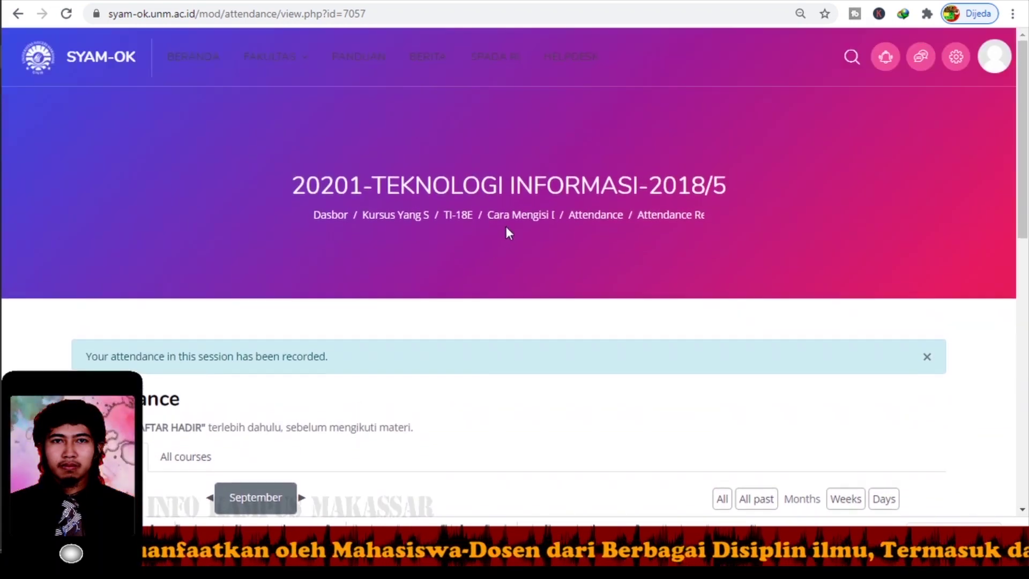
{"action": "left_click", "coordinate": [513, 217]}
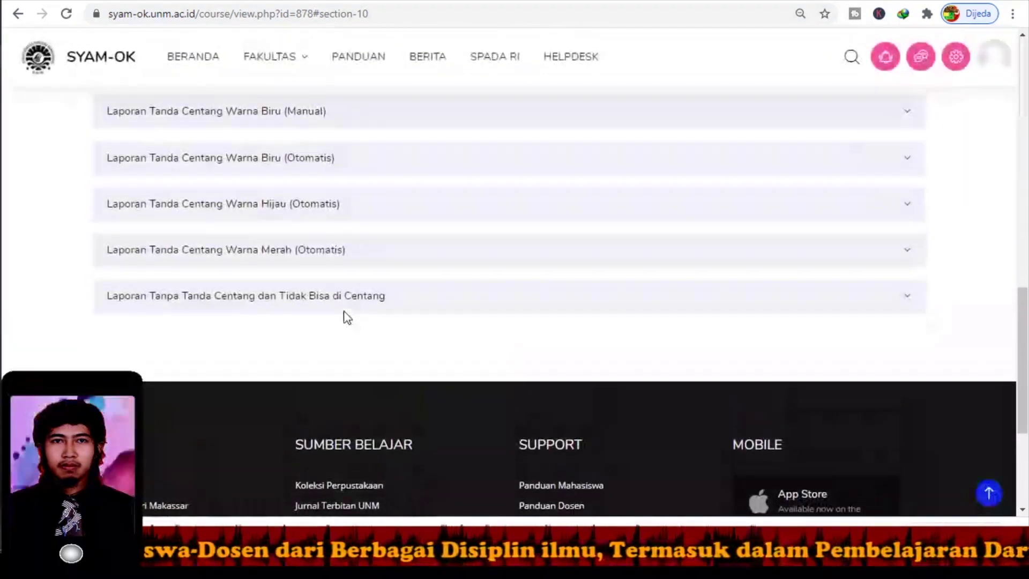
Expand the 'Laporan Tanda Centang Warna Biru (Manual)' section.
{"action": "scroll", "coordinate": [383, 304], "scroll_direction": "down", "scroll_amount": 1}
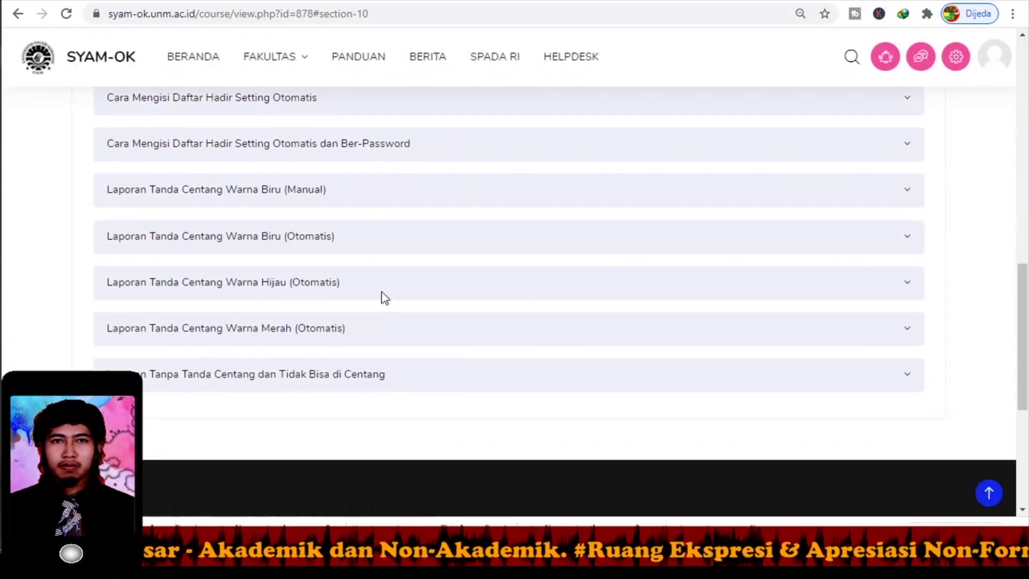
{"action": "scroll", "coordinate": [383, 303], "scroll_direction": "down", "scroll_amount": 1}
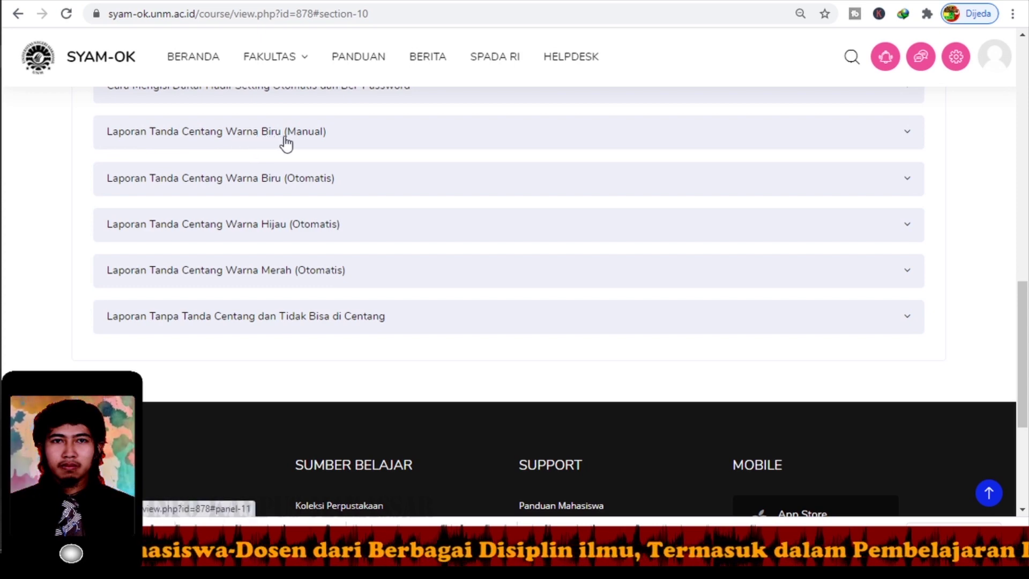
{"action": "left_click", "coordinate": [303, 144]}
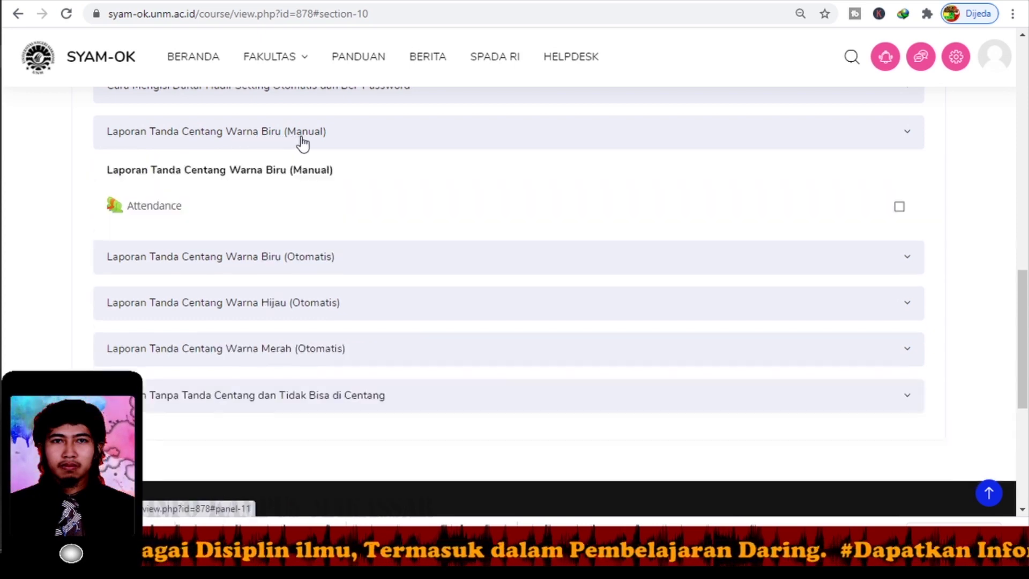
{"action": "scroll", "coordinate": [365, 174], "scroll_direction": "down", "scroll_amount": 1}
{"action": "scroll", "coordinate": [362, 168], "scroll_direction": "up", "scroll_amount": 1}
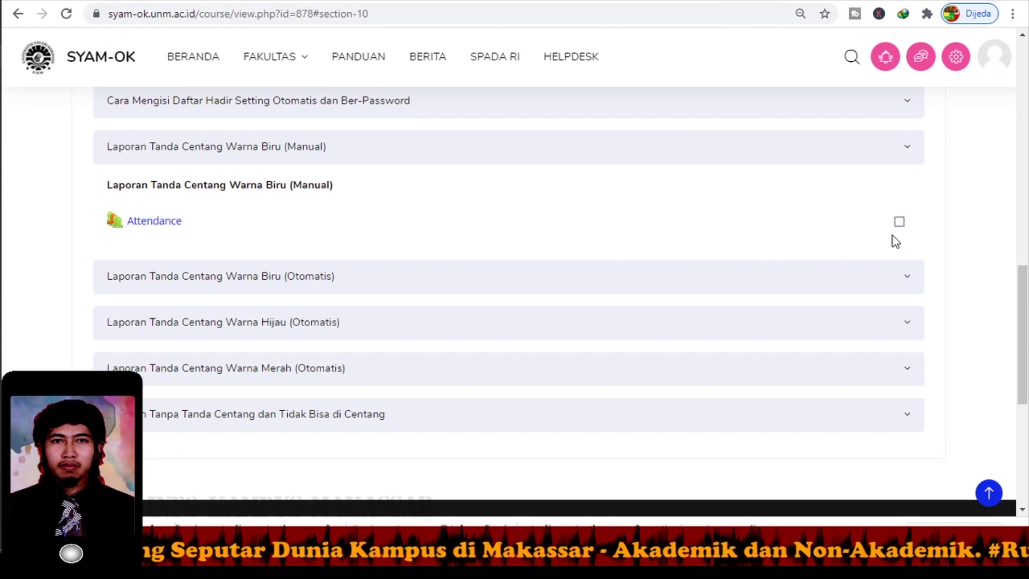
Tick and untick the Attendance completion box, then open the Attendance activity.
{"action": "left_click", "coordinate": [900, 223]}
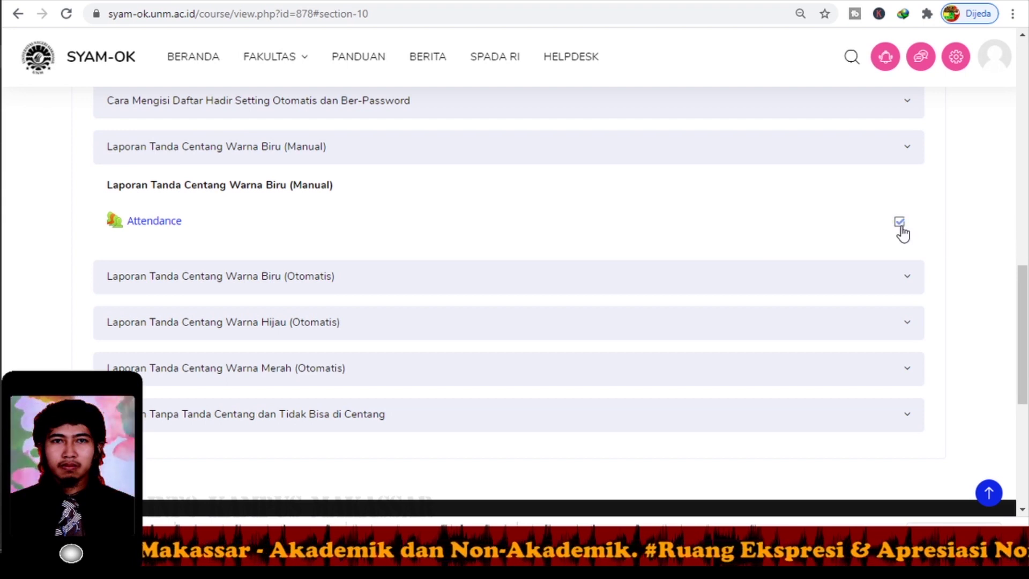
{"action": "left_click", "coordinate": [901, 230]}
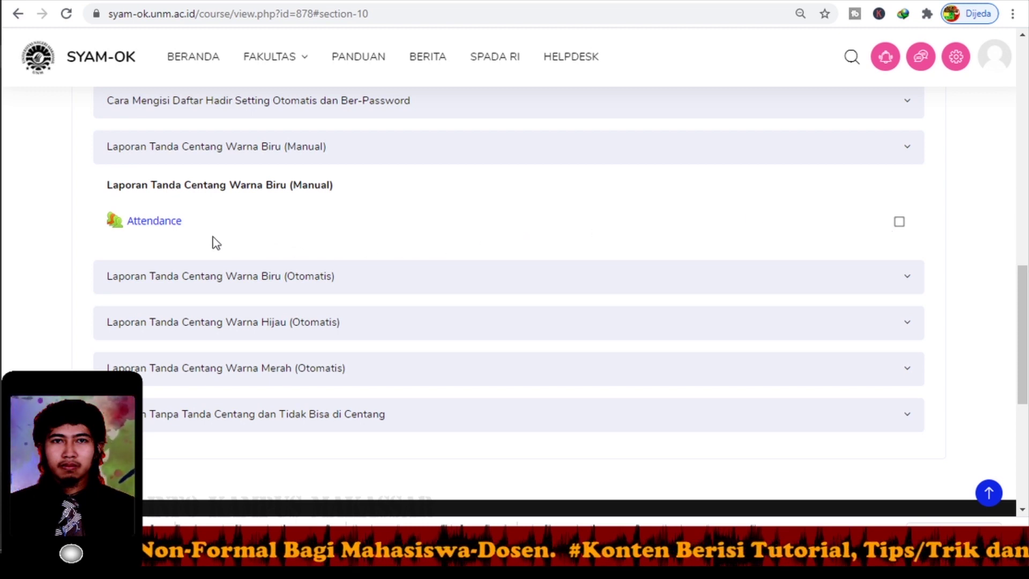
{"action": "left_click", "coordinate": [167, 228]}
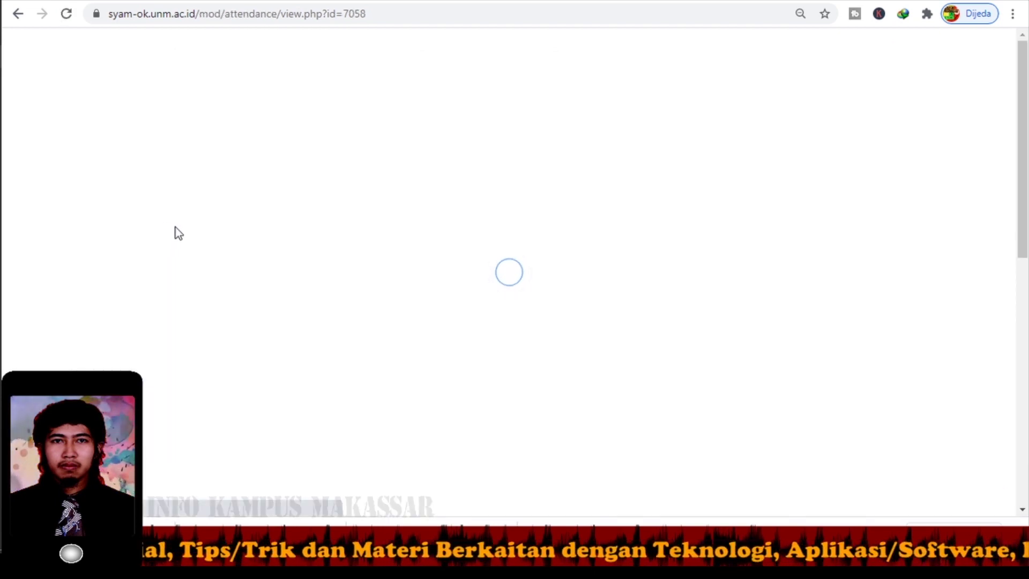
Record Present attendance for the 15 September 2020 session.
{"action": "scroll", "coordinate": [225, 260], "scroll_direction": "down", "scroll_amount": 6}
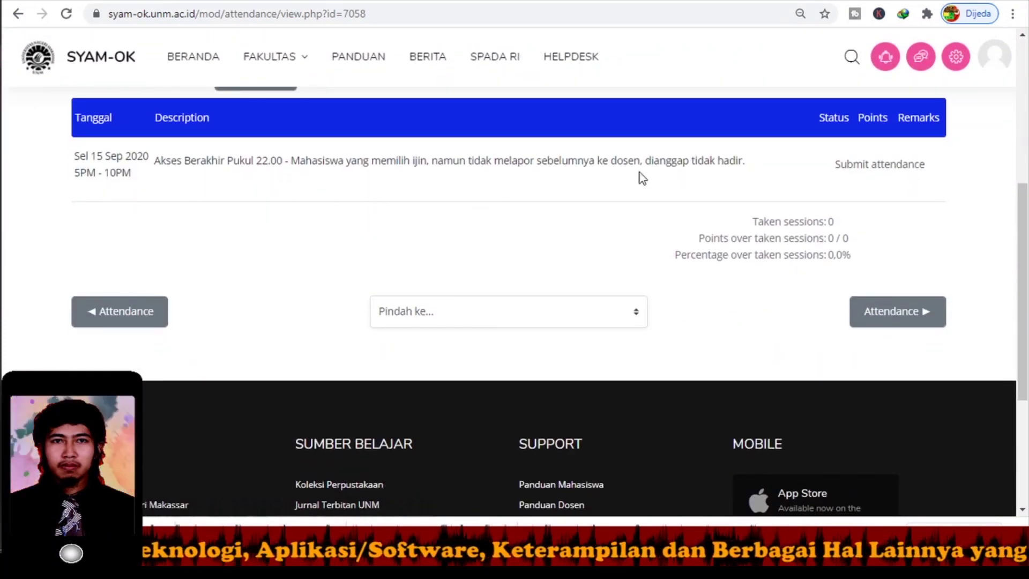
{"action": "left_click", "coordinate": [868, 168]}
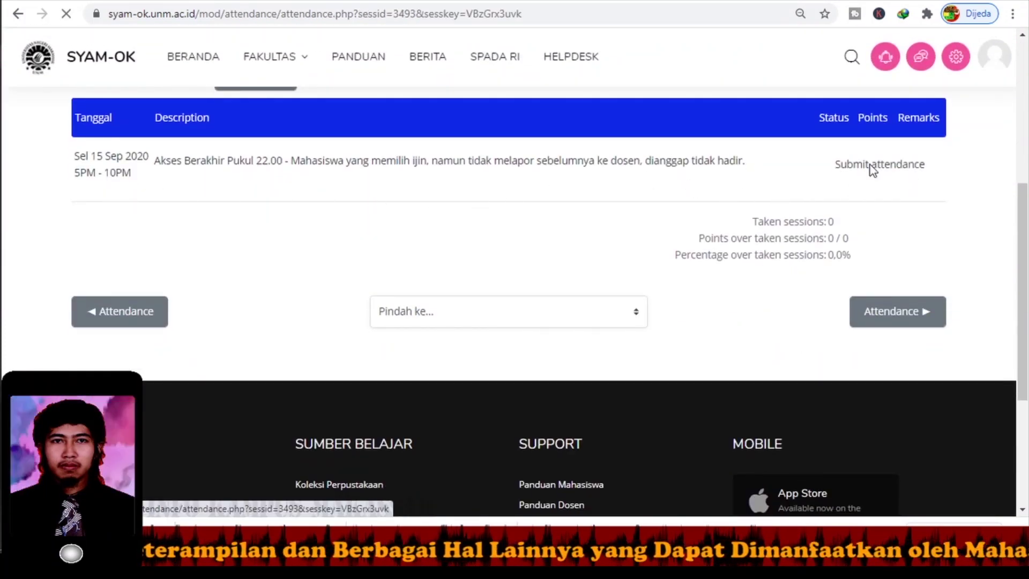
{"action": "scroll", "coordinate": [645, 280], "scroll_direction": "down", "scroll_amount": 5}
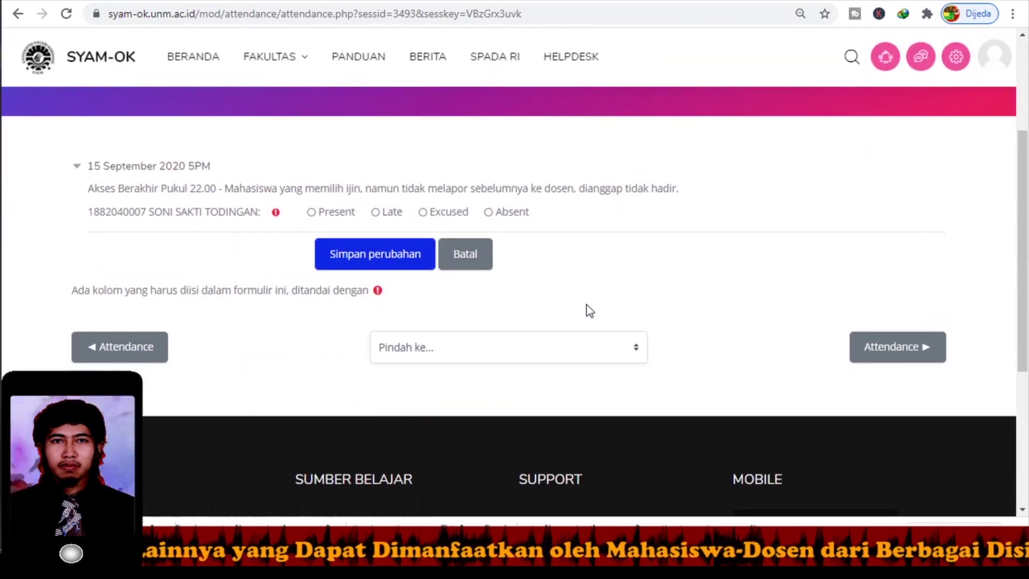
{"action": "left_click", "coordinate": [311, 154]}
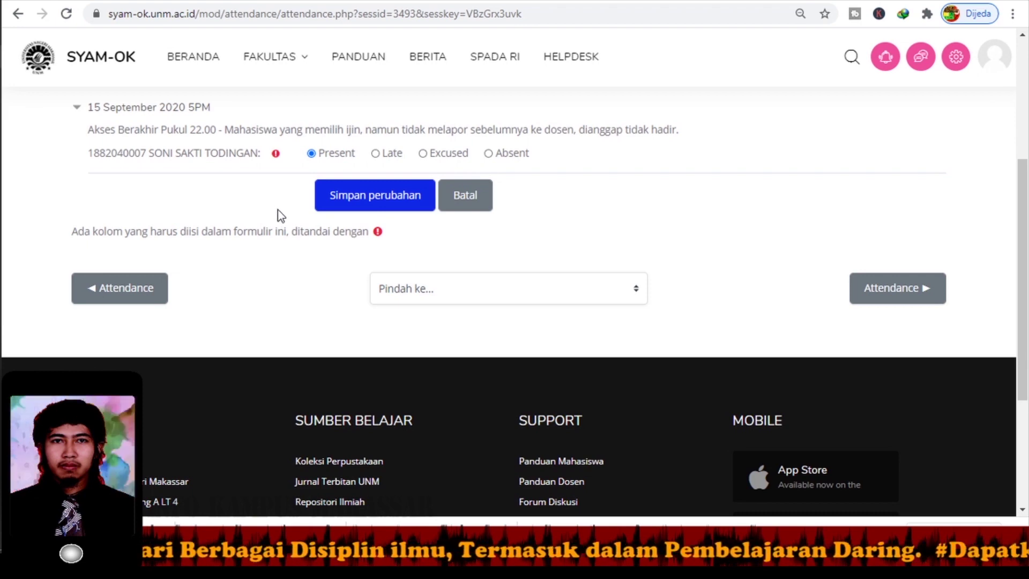
{"action": "left_click", "coordinate": [367, 206]}
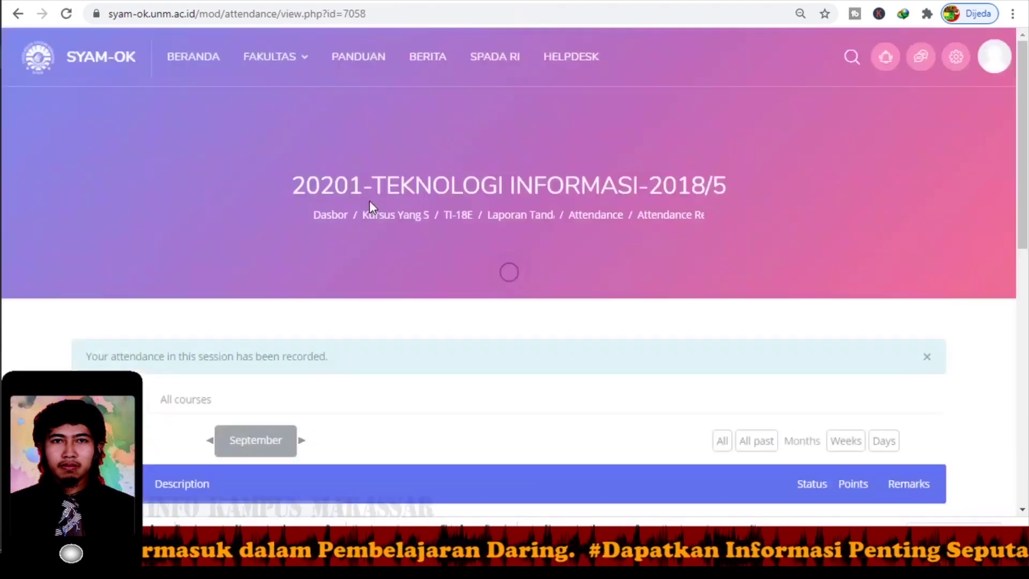
Return to the course page, reopen Biru (Manual), and tick the Attendance completion box.
{"action": "scroll", "coordinate": [382, 210], "scroll_direction": "down", "scroll_amount": 7}
{"action": "scroll", "coordinate": [583, 214], "scroll_direction": "up", "scroll_amount": 7}
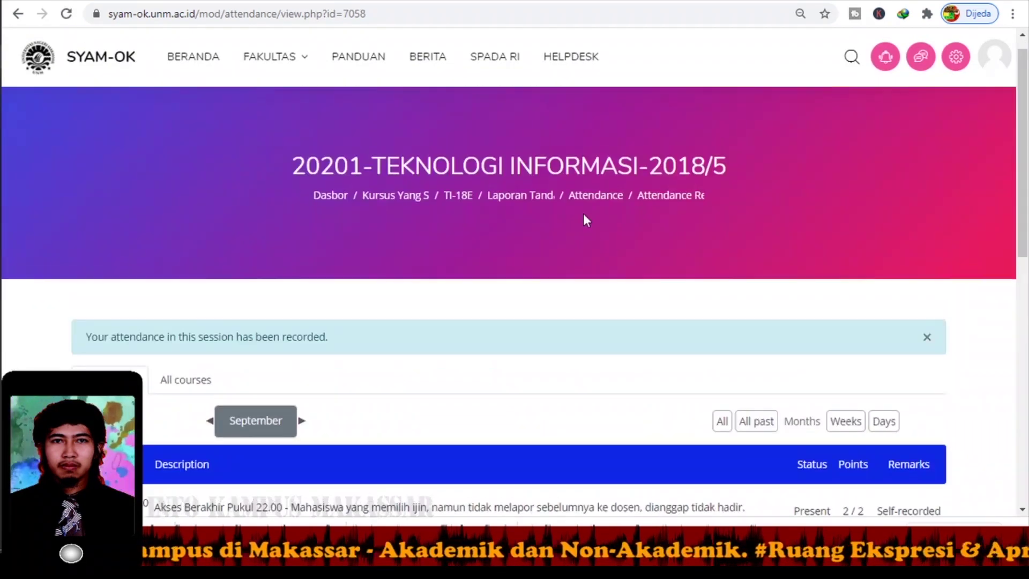
{"action": "left_click", "coordinate": [522, 196]}
{"action": "scroll", "coordinate": [497, 237], "scroll_direction": "up", "scroll_amount": 4}
{"action": "left_click", "coordinate": [324, 214]}
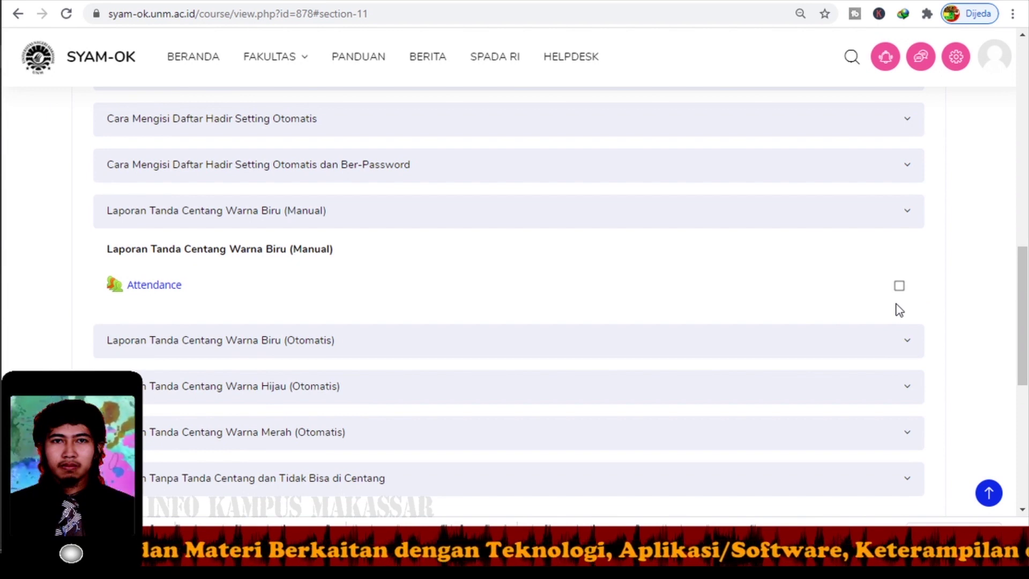
{"action": "left_click", "coordinate": [900, 286]}
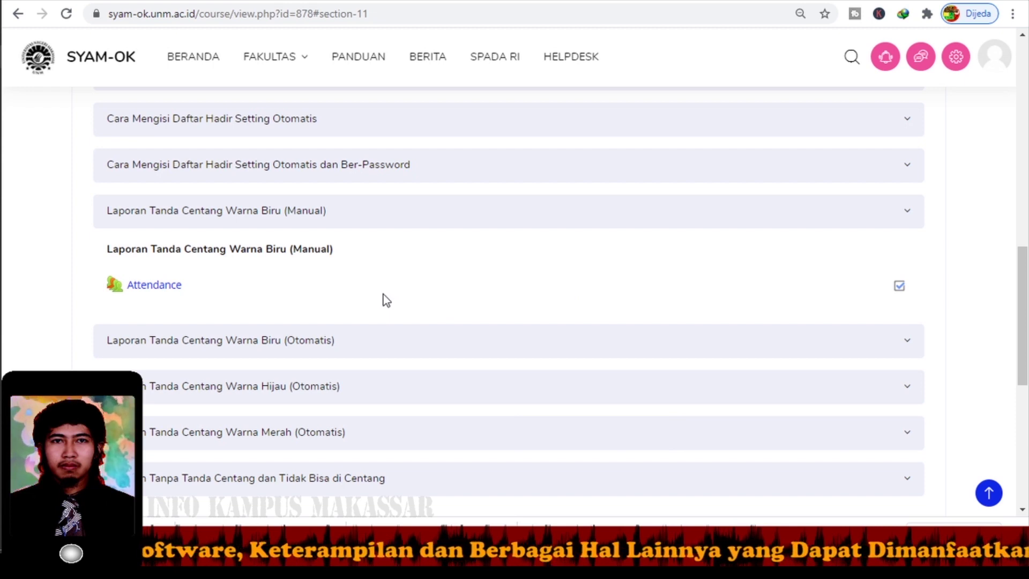
{"action": "scroll", "coordinate": [387, 299], "scroll_direction": "down", "scroll_amount": 1}
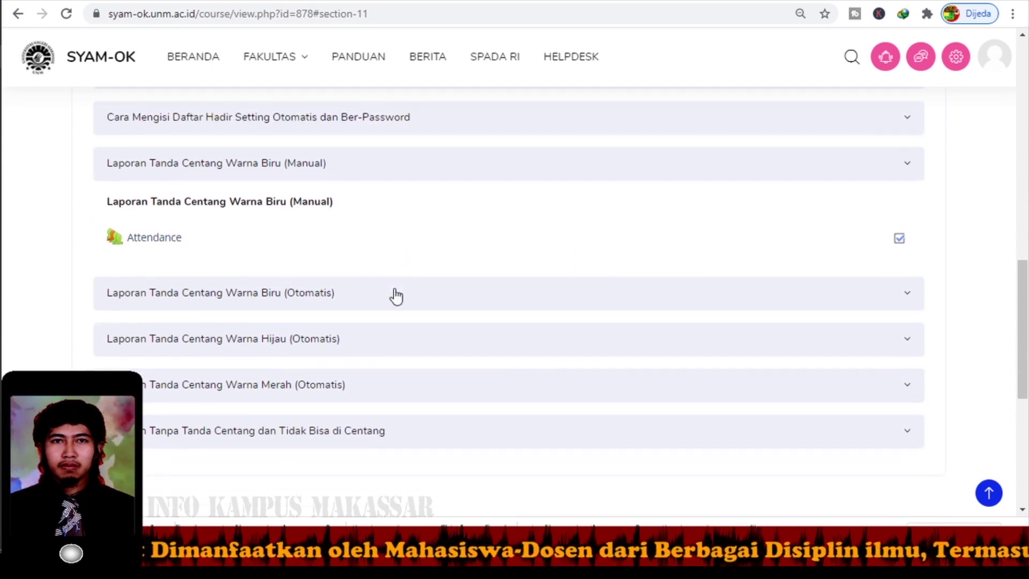
Collapse the Biru (Manual) section and expand the Biru (Otomatis) section.
{"action": "left_click", "coordinate": [322, 159]}
{"action": "scroll", "coordinate": [316, 209], "scroll_direction": "down", "scroll_amount": 1}
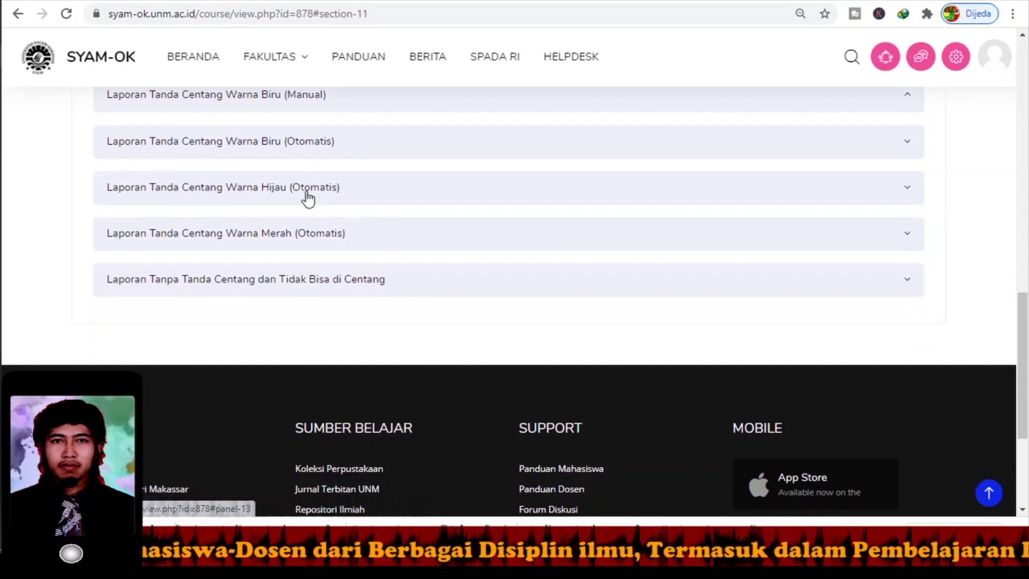
{"action": "left_click", "coordinate": [179, 154]}
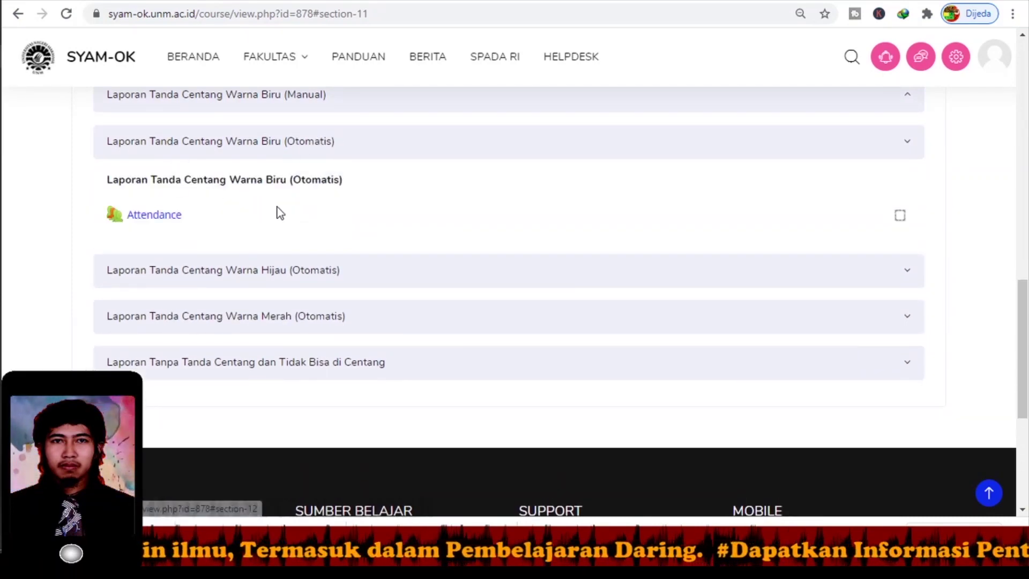
{"action": "scroll", "coordinate": [277, 207], "scroll_direction": "down", "scroll_amount": 1}
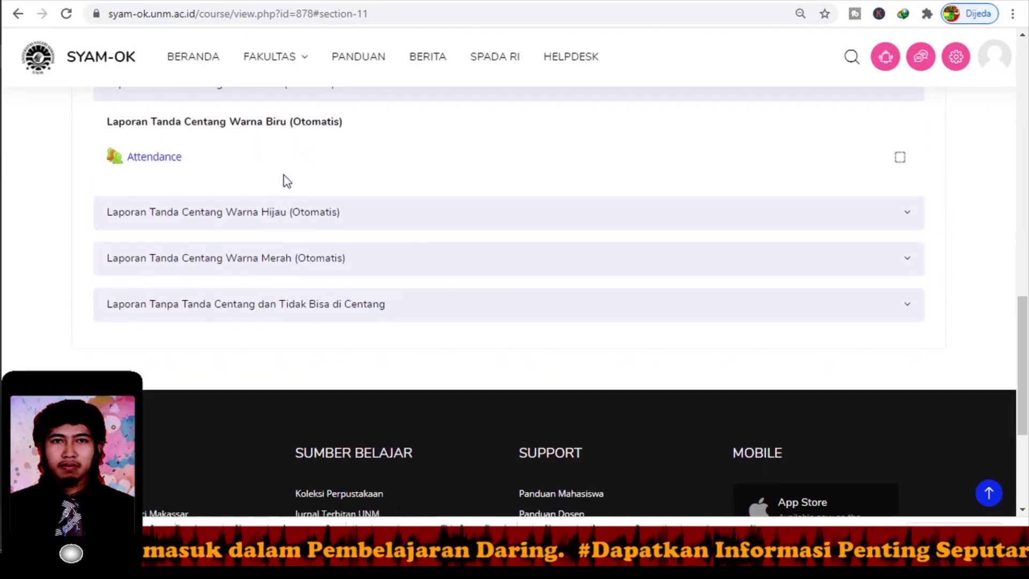
{"action": "scroll", "coordinate": [289, 175], "scroll_direction": "up", "scroll_amount": 1}
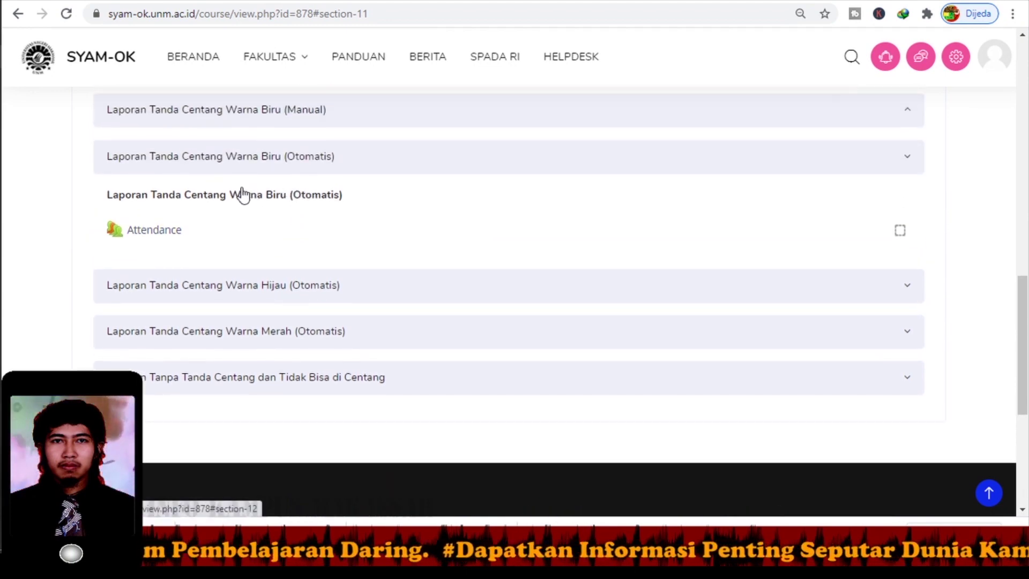
{"action": "scroll", "coordinate": [276, 224], "scroll_direction": "down", "scroll_amount": 1}
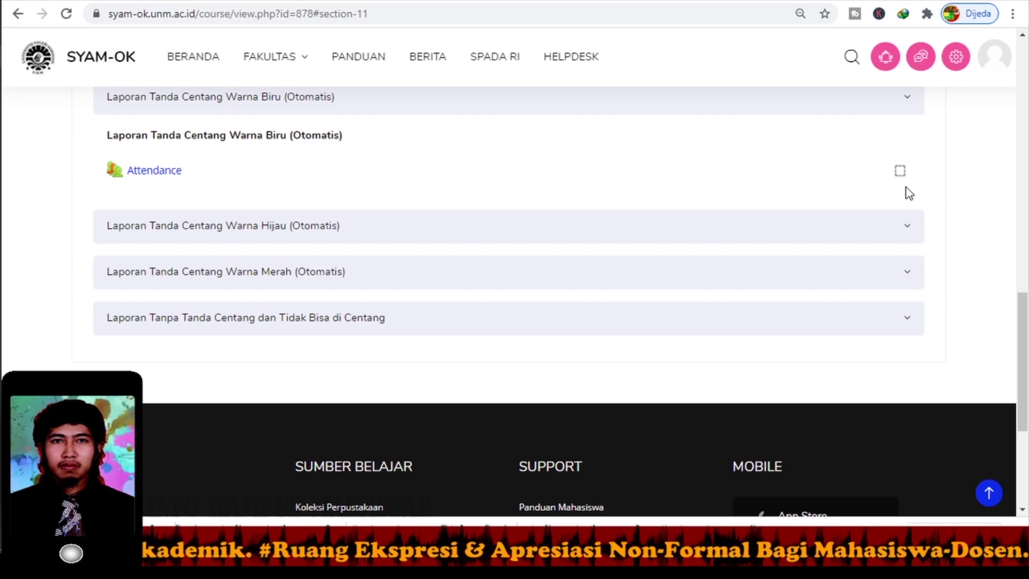
Record the 15 September session as Present in the Biru (Otomatis) Attendance activity.
{"action": "left_click", "coordinate": [151, 179]}
{"action": "scroll", "coordinate": [410, 269], "scroll_direction": "down", "scroll_amount": 2}
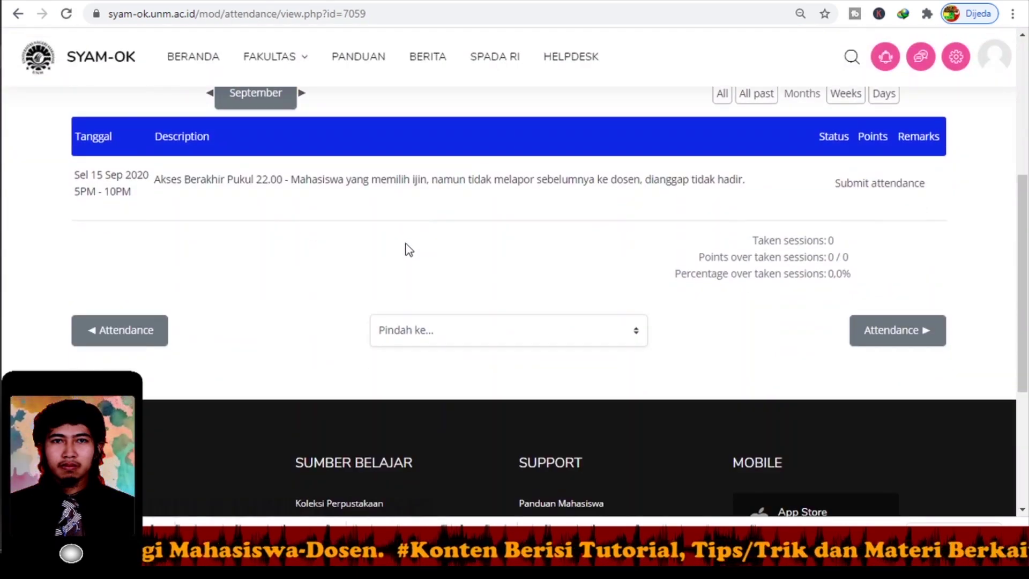
{"action": "left_click", "coordinate": [883, 188]}
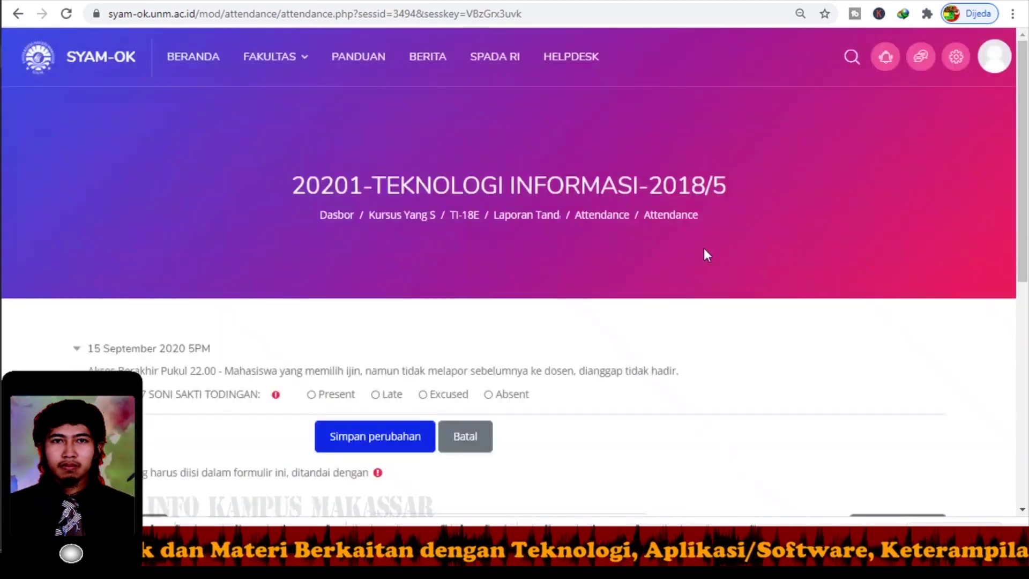
{"action": "scroll", "coordinate": [686, 257], "scroll_direction": "down", "scroll_amount": 5}
{"action": "left_click", "coordinate": [311, 149]}
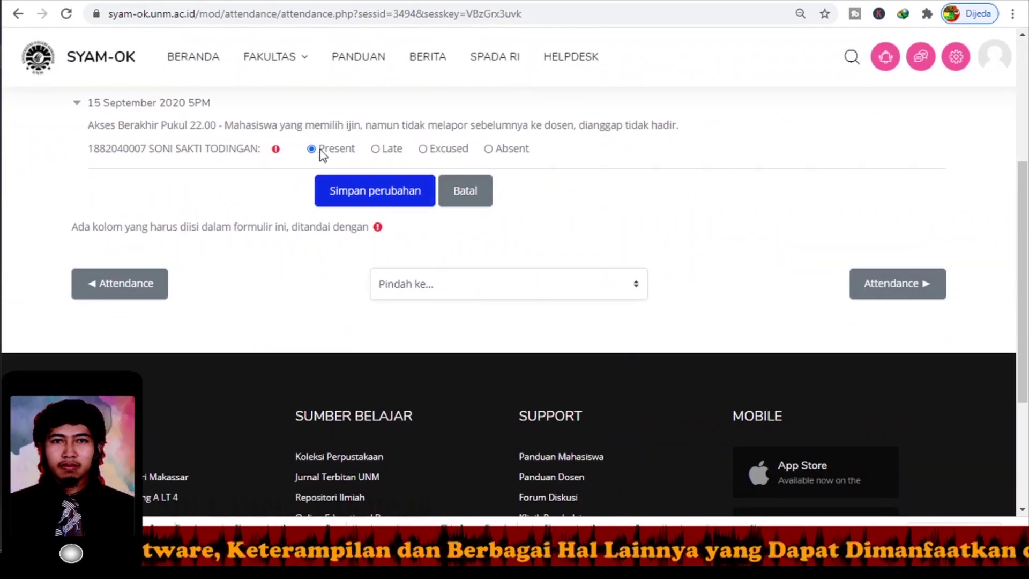
{"action": "left_click", "coordinate": [360, 199]}
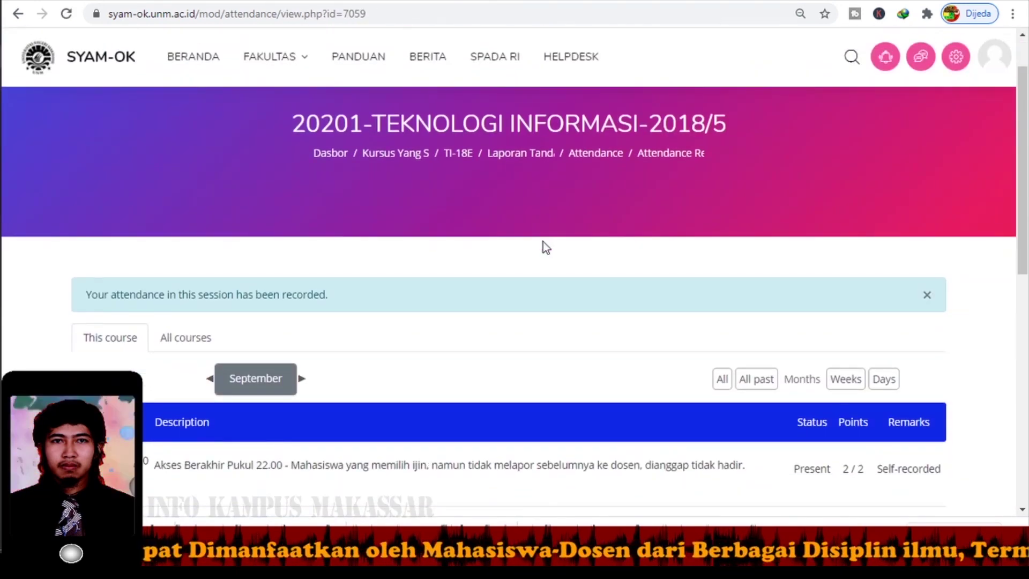
Return to the course page and reopen Biru (Otomatis) to confirm its Attendance completion tick.
{"action": "left_click", "coordinate": [498, 156]}
{"action": "scroll", "coordinate": [456, 199], "scroll_direction": "up", "scroll_amount": 4}
{"action": "left_click", "coordinate": [416, 204]}
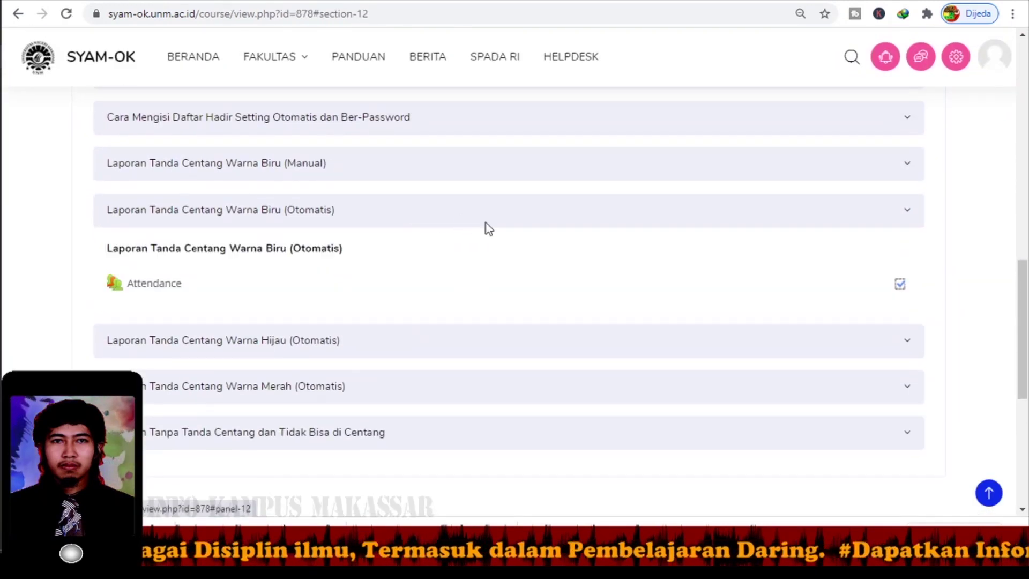
{"action": "scroll", "coordinate": [504, 238], "scroll_direction": "down", "scroll_amount": 1}
Collapse Biru (Otomatis), expand Hijau (Otomatis), and record its attendance session as Present.
{"action": "scroll", "coordinate": [504, 236], "scroll_direction": "down", "scroll_amount": 1}
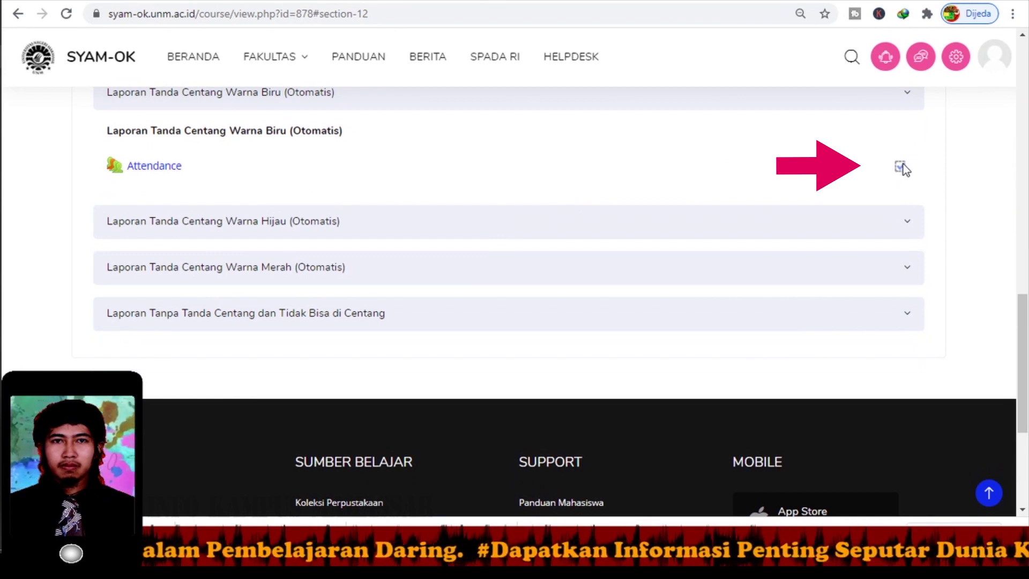
{"action": "left_click", "coordinate": [334, 102]}
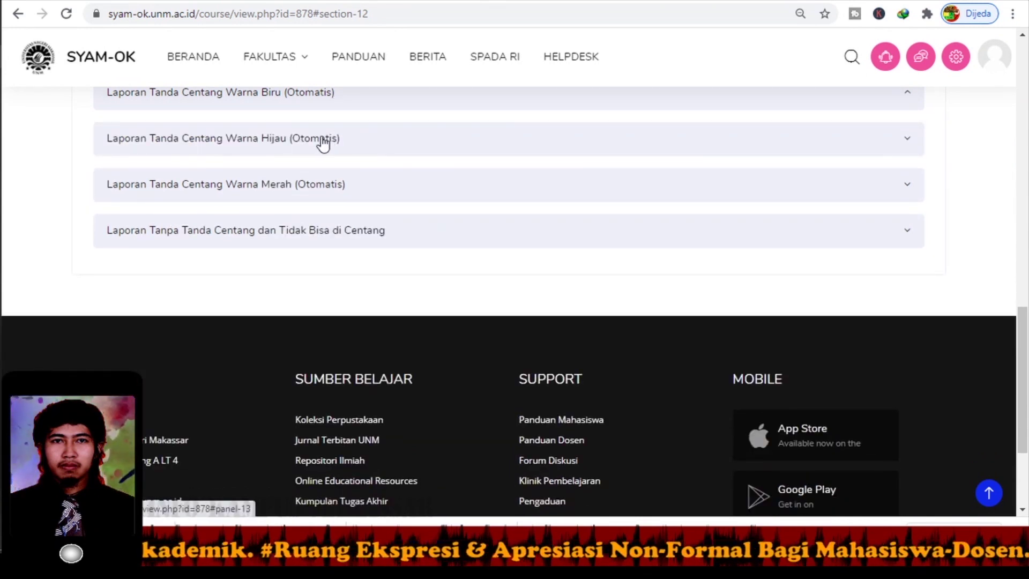
{"action": "left_click", "coordinate": [321, 141]}
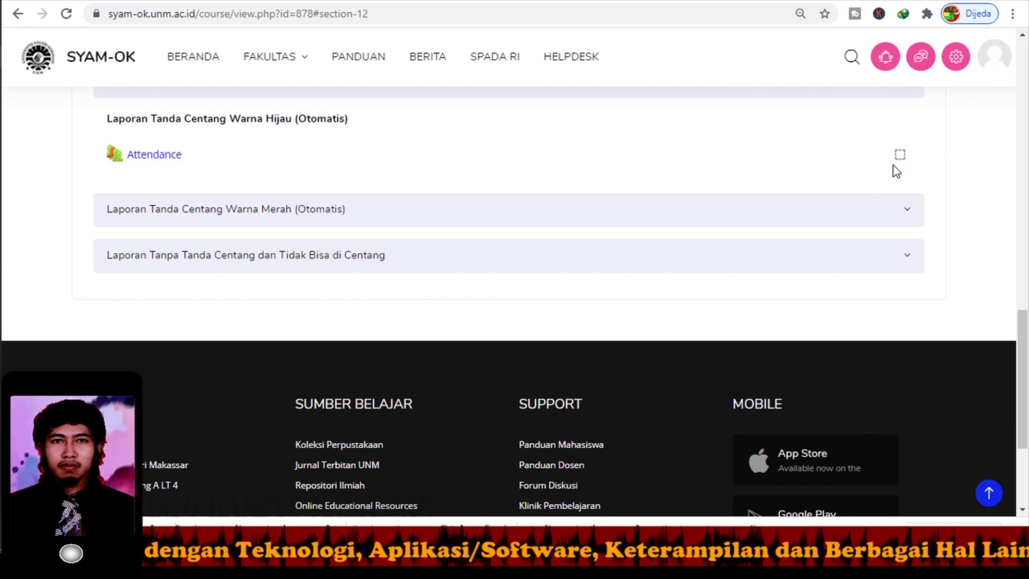
{"action": "left_click", "coordinate": [156, 160]}
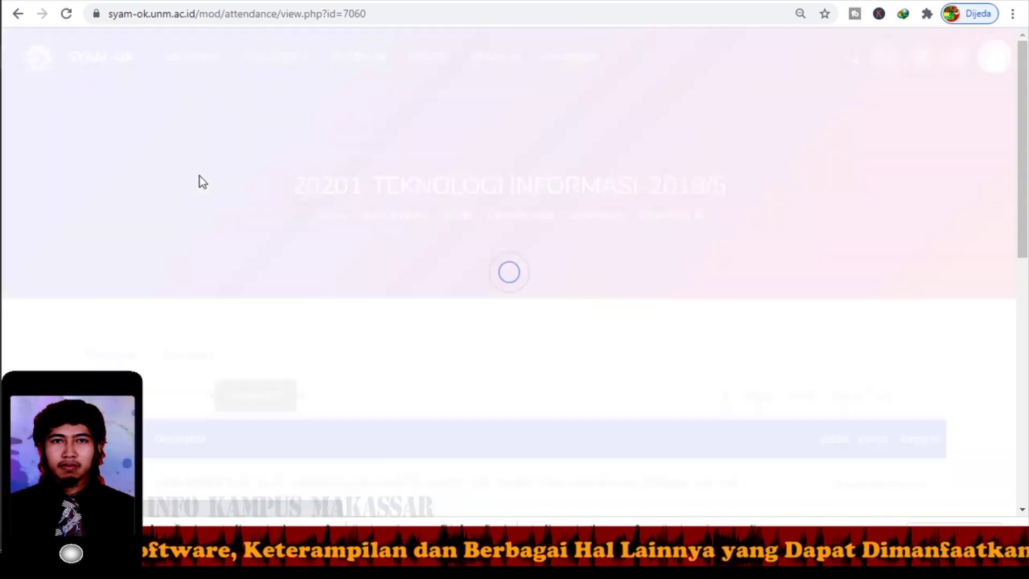
{"action": "scroll", "coordinate": [327, 213], "scroll_direction": "down", "scroll_amount": 2}
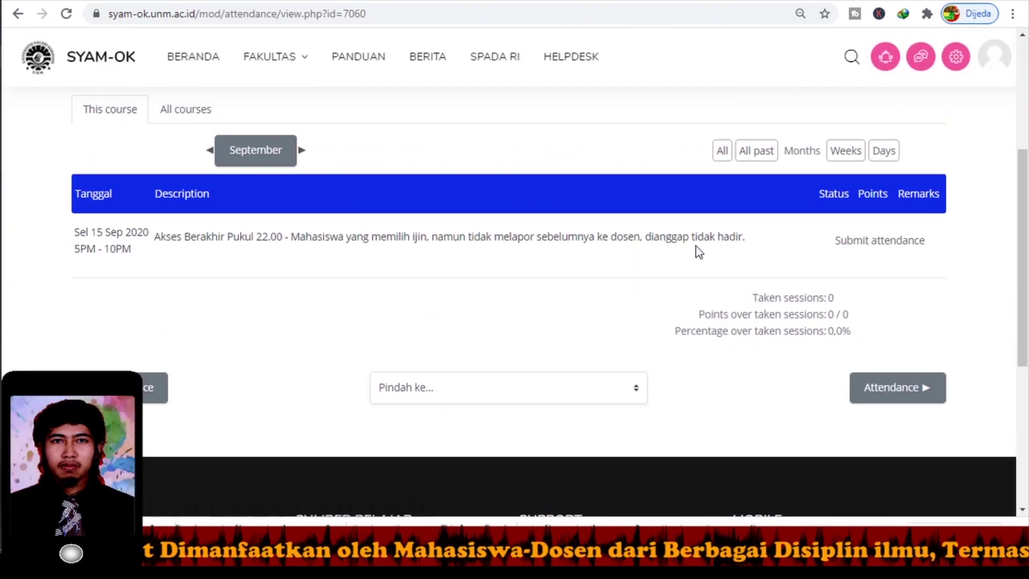
{"action": "left_click", "coordinate": [875, 241]}
{"action": "scroll", "coordinate": [599, 301], "scroll_direction": "down", "scroll_amount": 2}
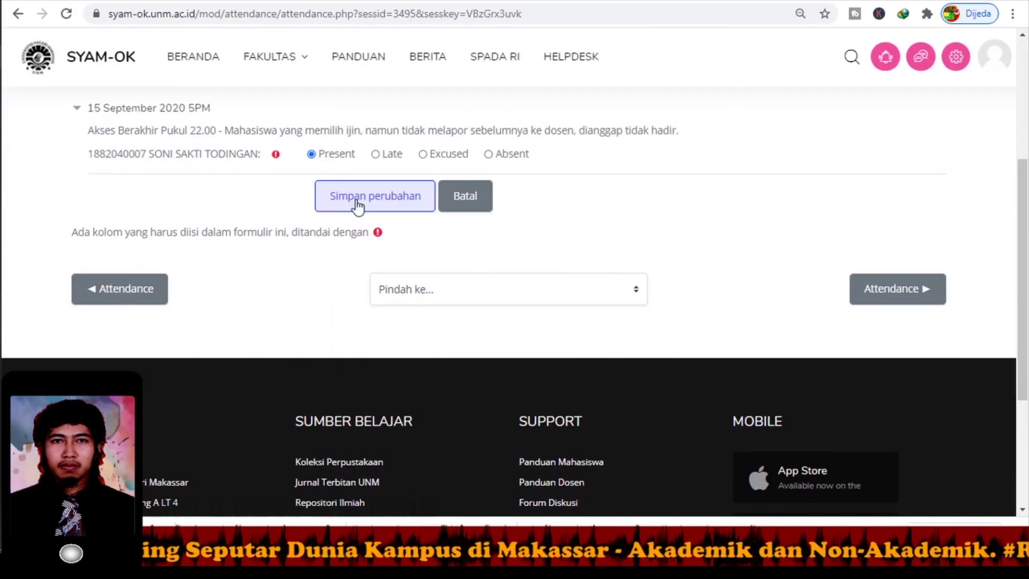
{"action": "left_click", "coordinate": [358, 202]}
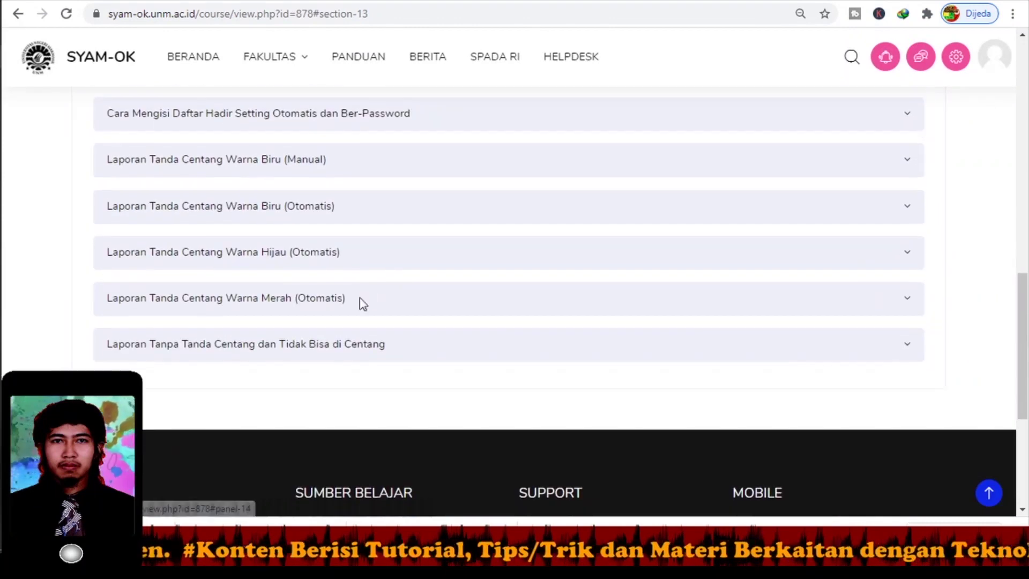
Expand the green-tick report section to confirm the Attendance green tick, then collapse it.
{"action": "left_click", "coordinate": [352, 202]}
{"action": "scroll", "coordinate": [398, 225], "scroll_direction": "down", "scroll_amount": 1}
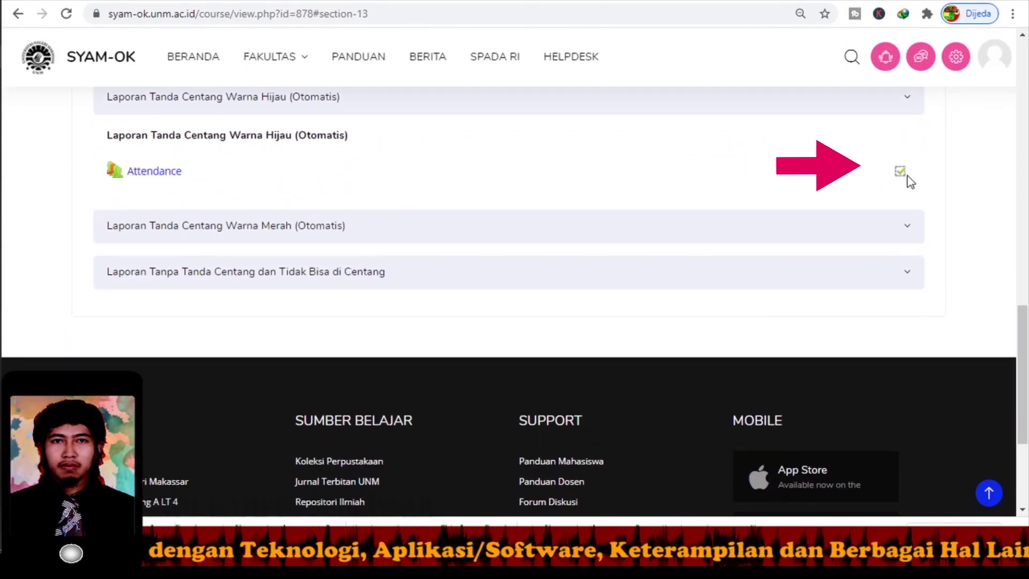
{"action": "mouse_move", "coordinate": [900, 179]}
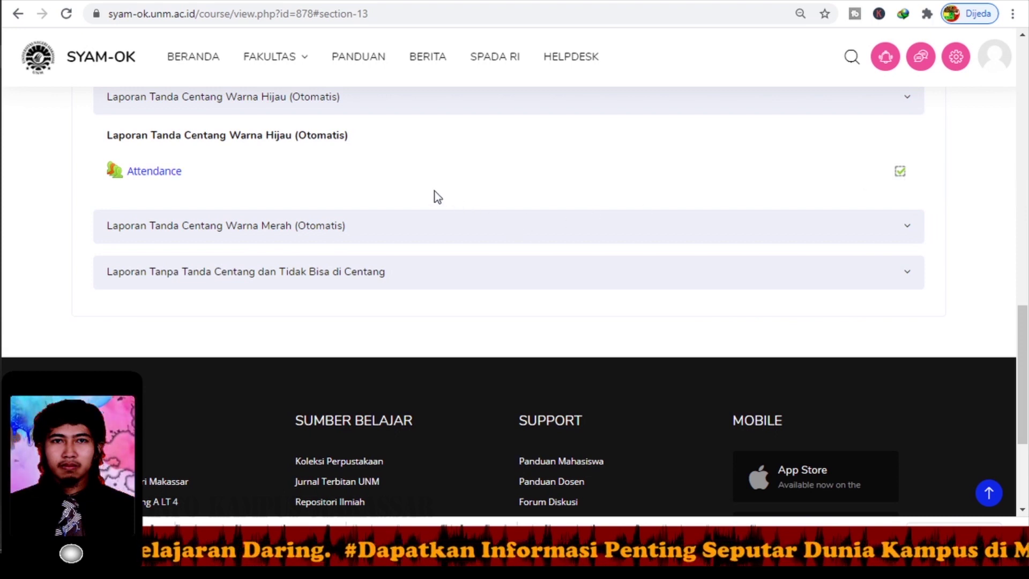
{"action": "left_click", "coordinate": [261, 106]}
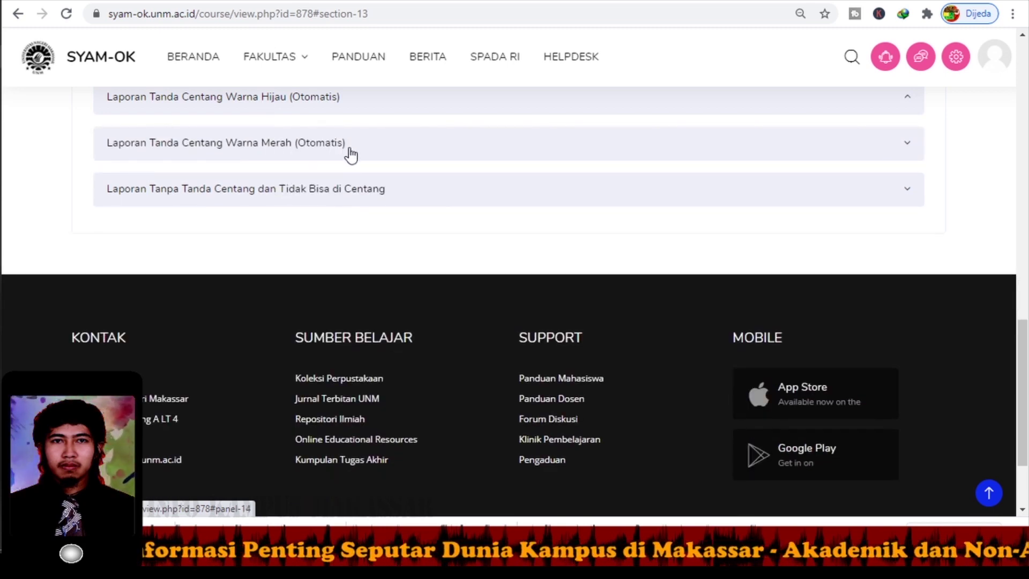
Expand the red-tick report section and record its attendance session as Late (1/2, 50.0%).
{"action": "left_click", "coordinate": [351, 155]}
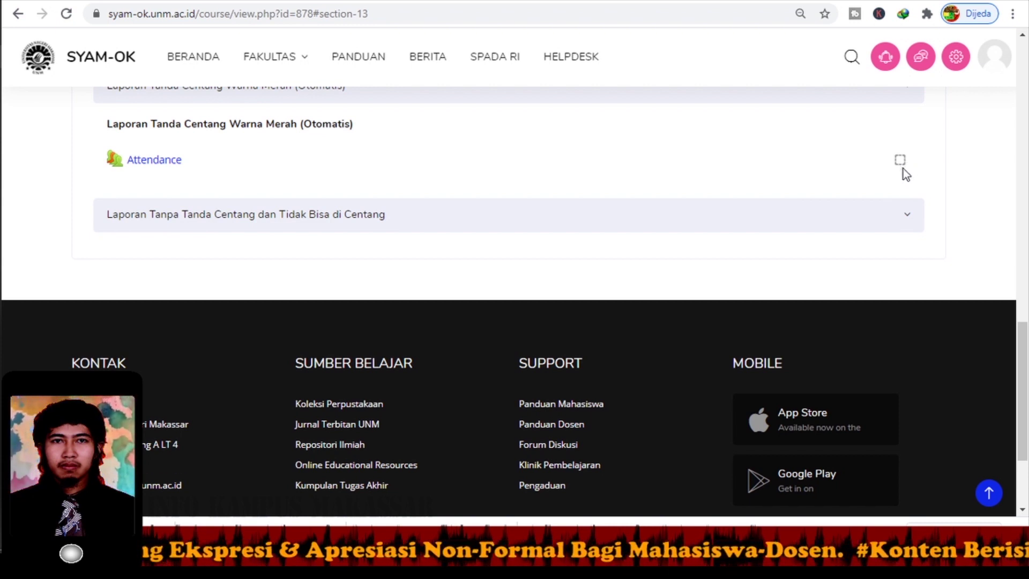
{"action": "left_click", "coordinate": [143, 163]}
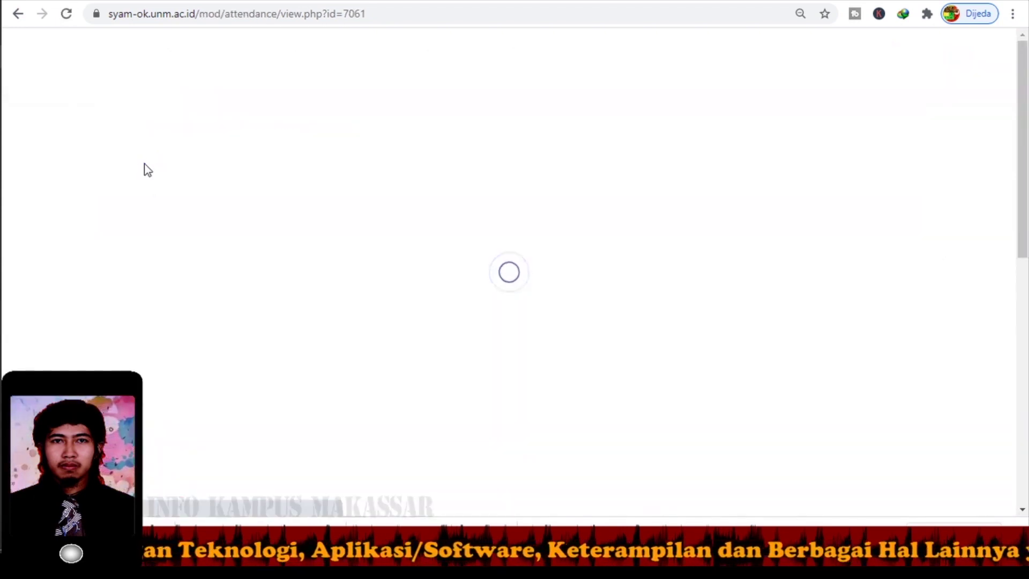
{"action": "scroll", "coordinate": [80, 200], "scroll_direction": "down", "scroll_amount": 3}
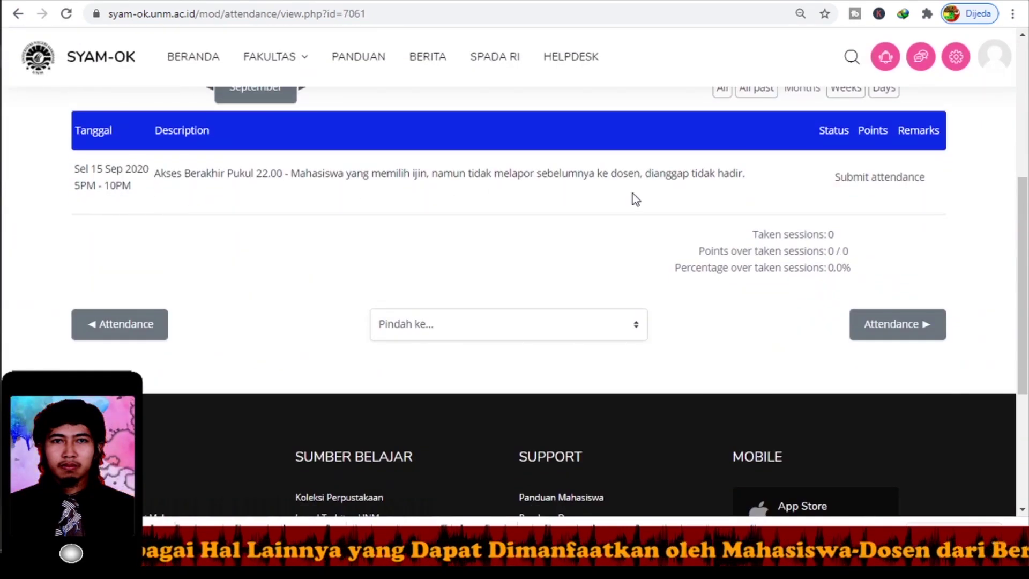
{"action": "left_click", "coordinate": [875, 178]}
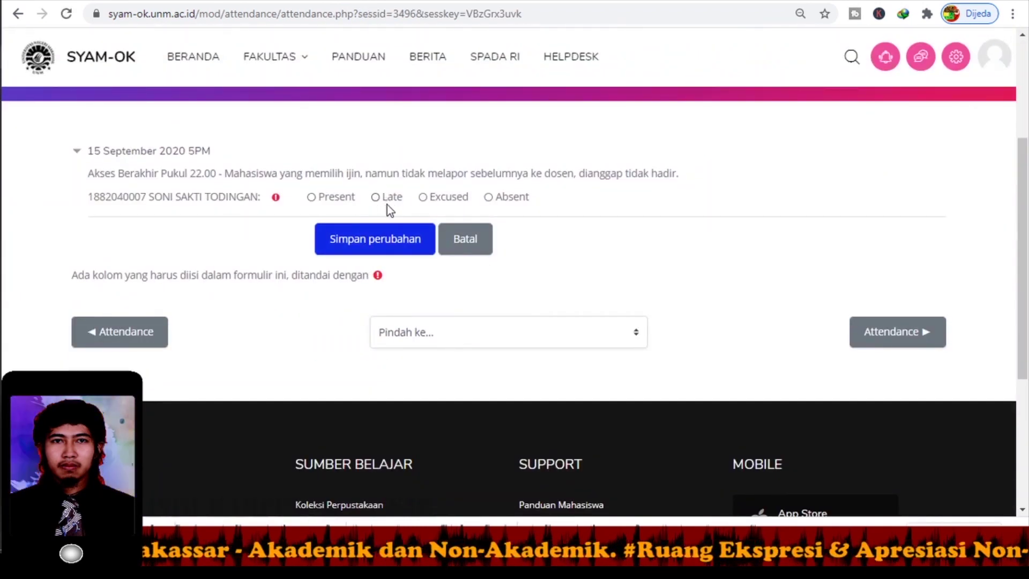
{"action": "left_click", "coordinate": [390, 236]}
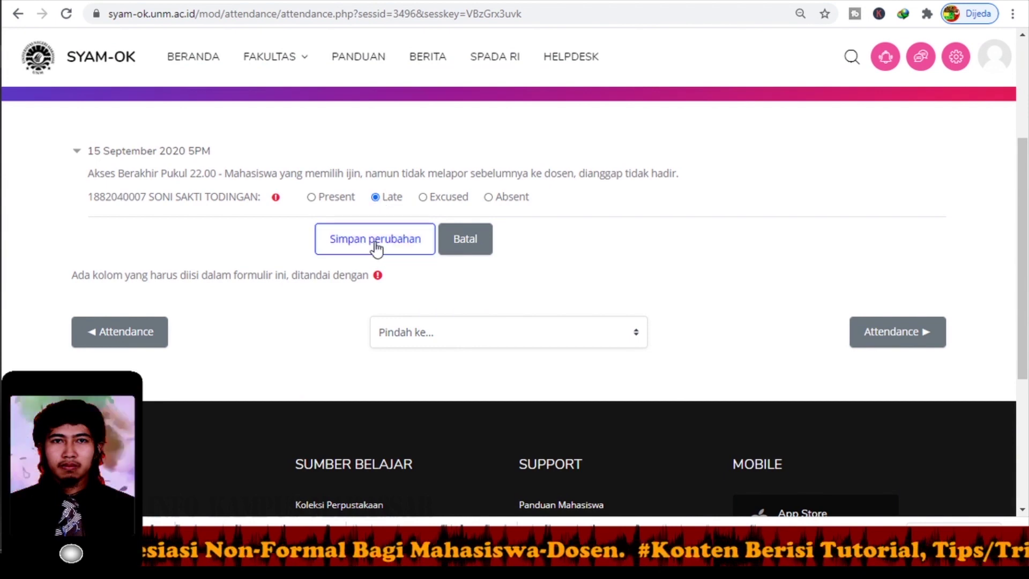
Return to the course page, show the red-tick section's Attendance red cross, then collapse it.
{"action": "scroll", "coordinate": [370, 243], "scroll_direction": "down", "scroll_amount": 2}
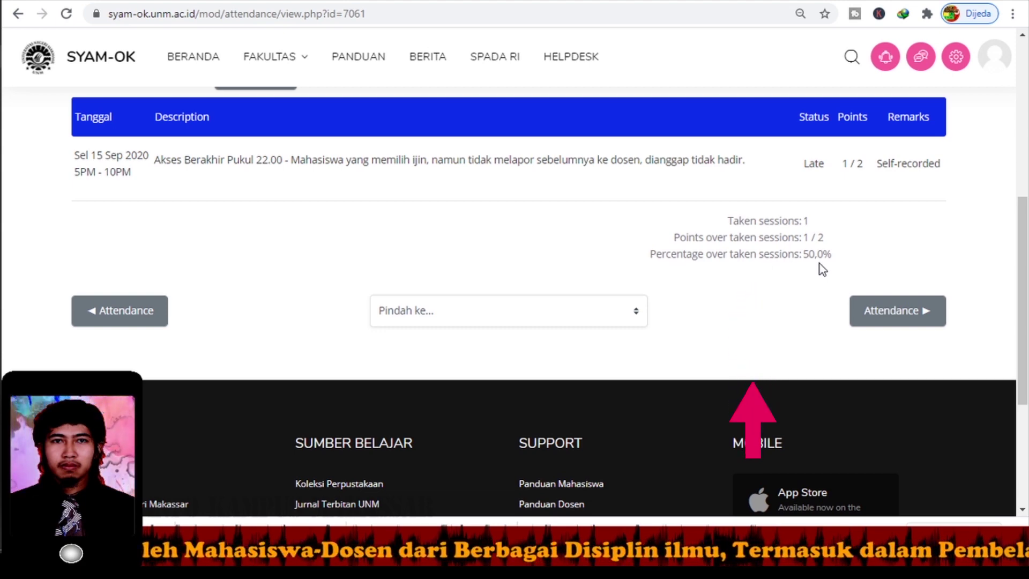
{"action": "scroll", "coordinate": [570, 234], "scroll_direction": "up", "scroll_amount": 4}
{"action": "scroll", "coordinate": [570, 233], "scroll_direction": "up", "scroll_amount": 3}
{"action": "left_click", "coordinate": [538, 223]}
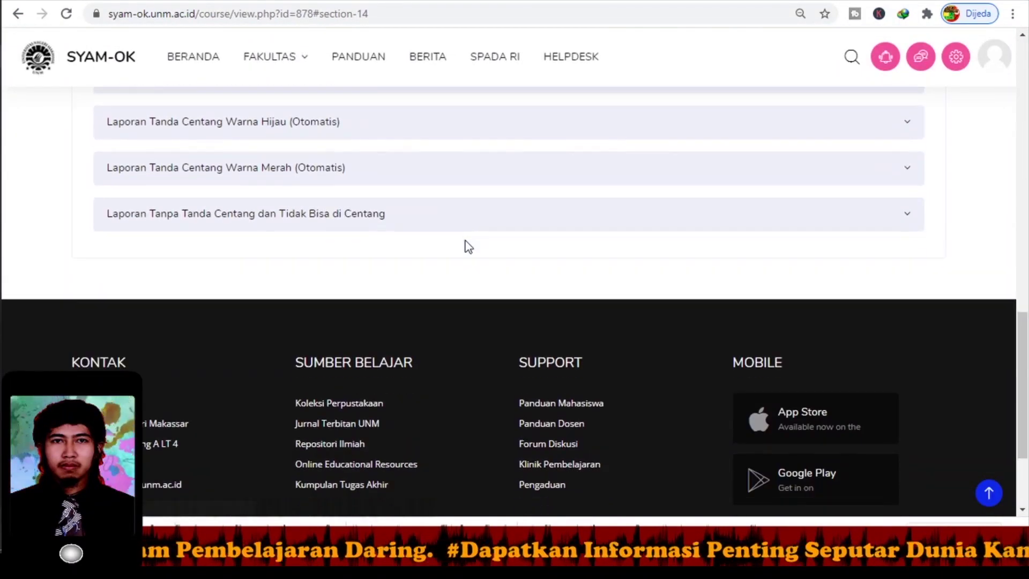
{"action": "left_click", "coordinate": [461, 169]}
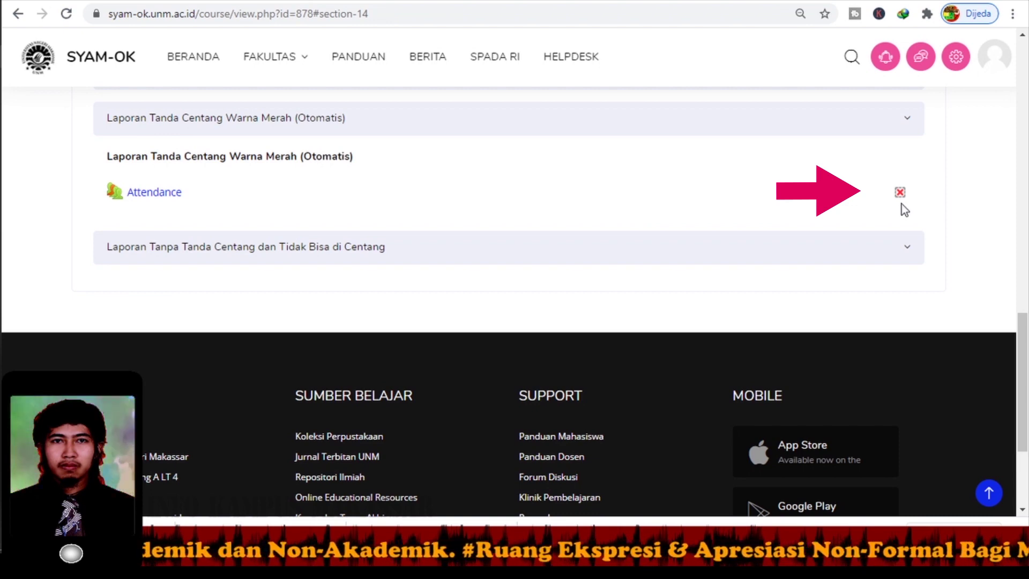
{"action": "left_click", "coordinate": [370, 248]}
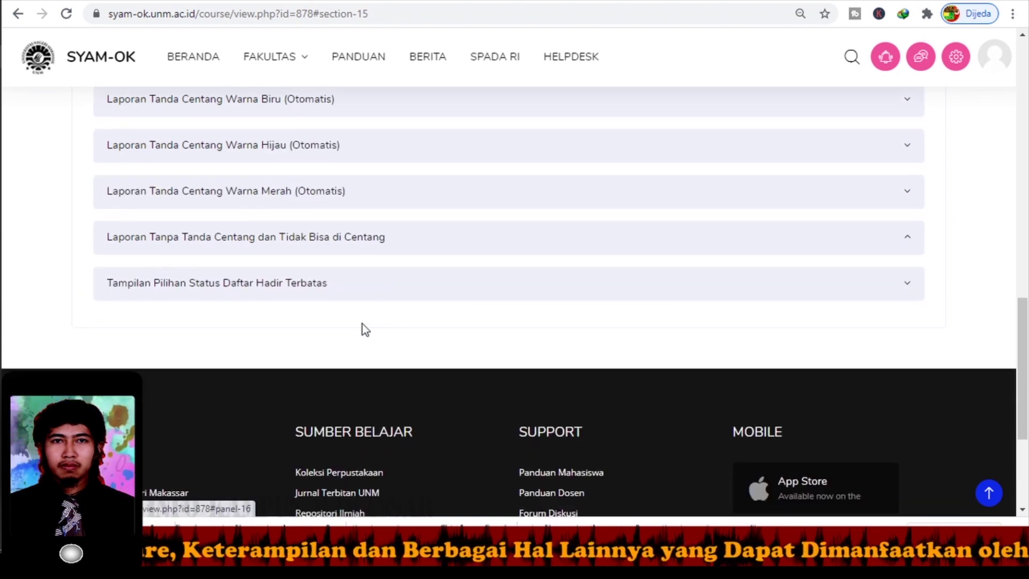
{"action": "scroll", "coordinate": [321, 284], "scroll_direction": "down", "scroll_amount": 1}
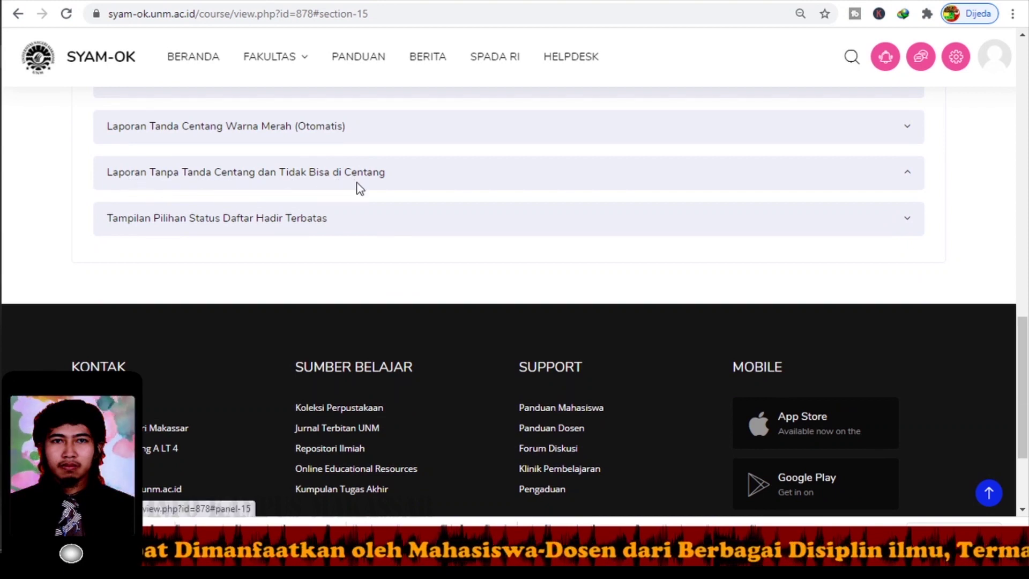
{"action": "scroll", "coordinate": [355, 188], "scroll_direction": "down", "scroll_amount": 1}
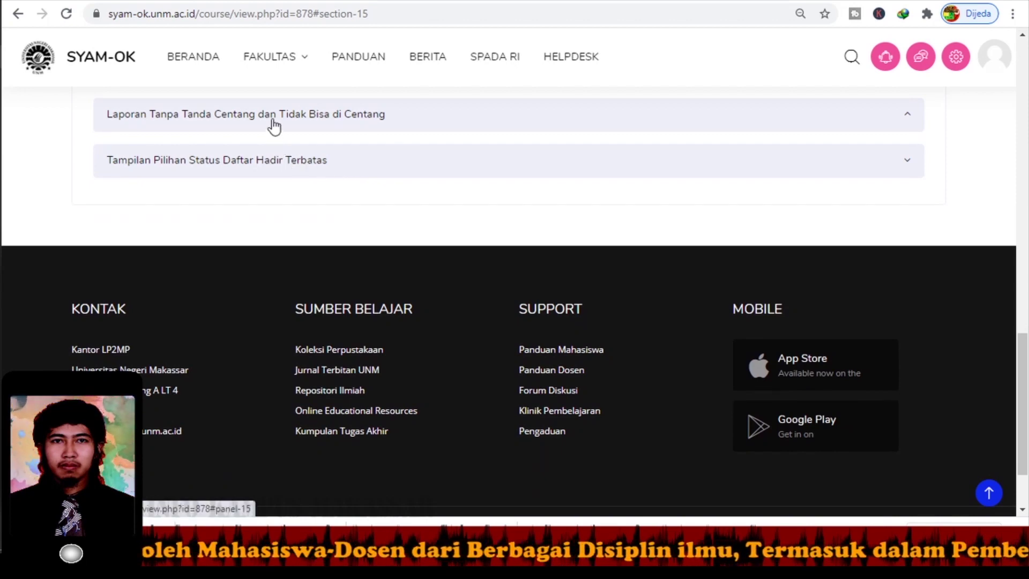
{"action": "left_click", "coordinate": [271, 127]}
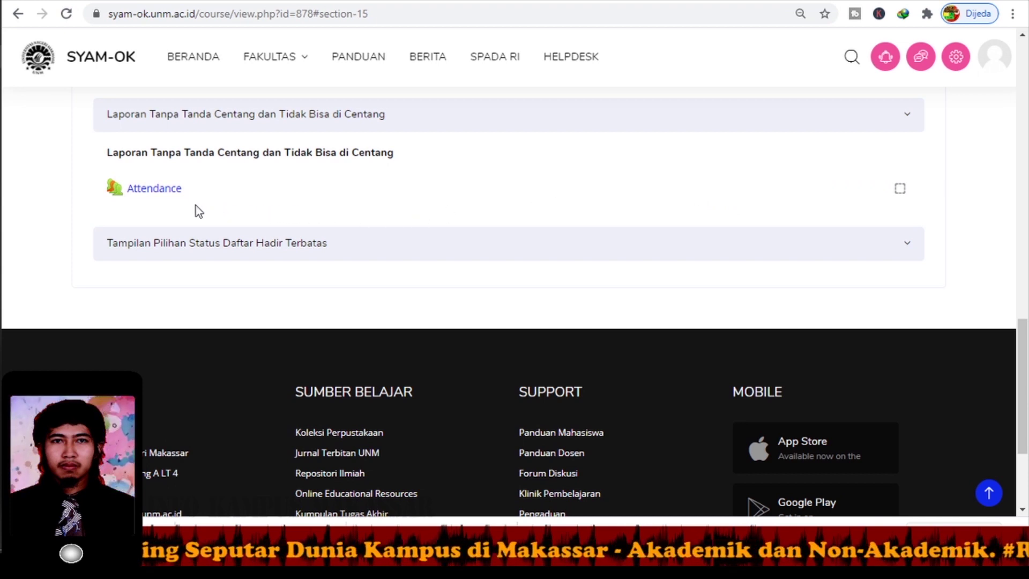
{"action": "left_click", "coordinate": [169, 196]}
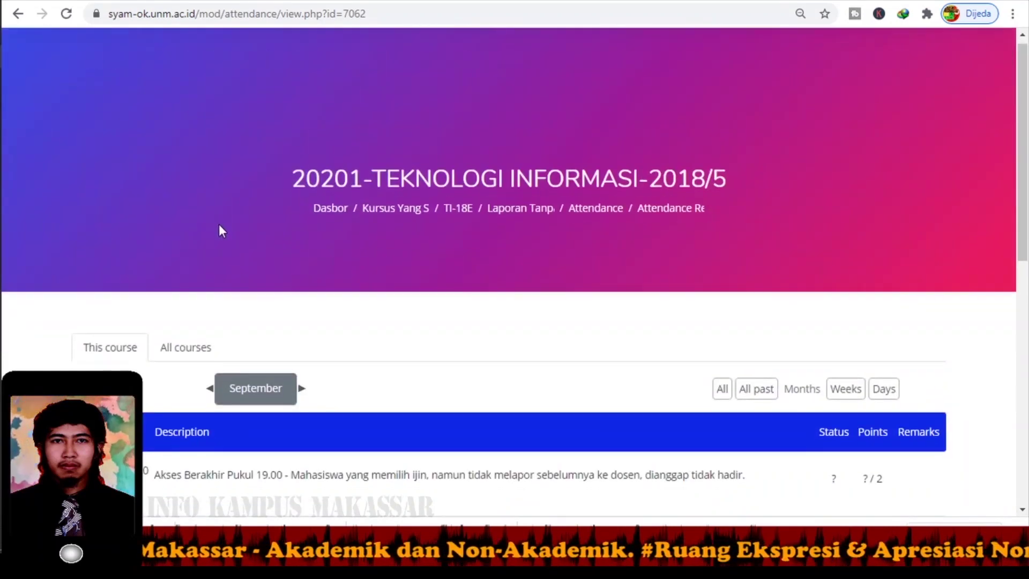
{"action": "scroll", "coordinate": [220, 226], "scroll_direction": "down", "scroll_amount": 5}
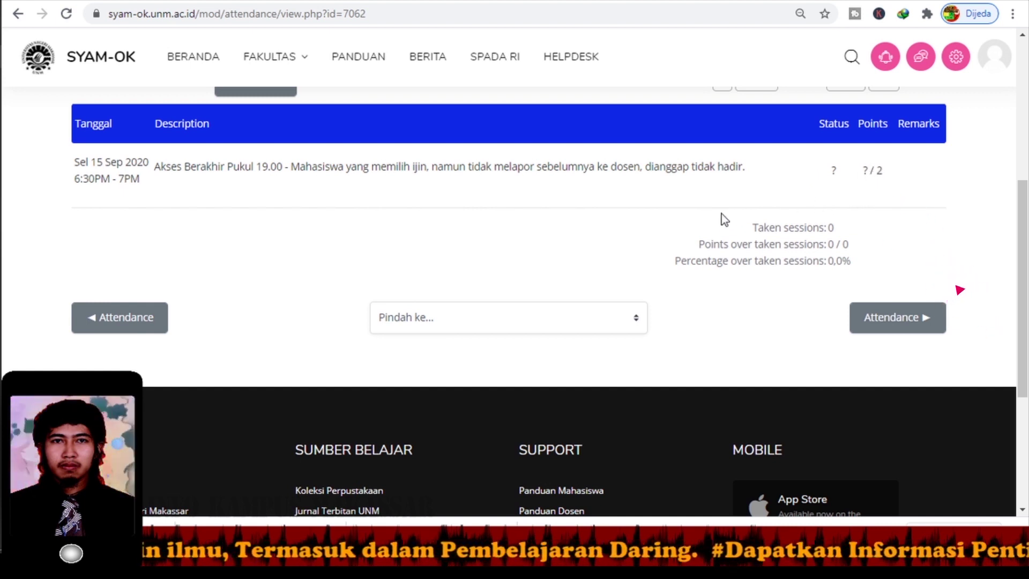
{"action": "scroll", "coordinate": [606, 220], "scroll_direction": "up", "scroll_amount": 5}
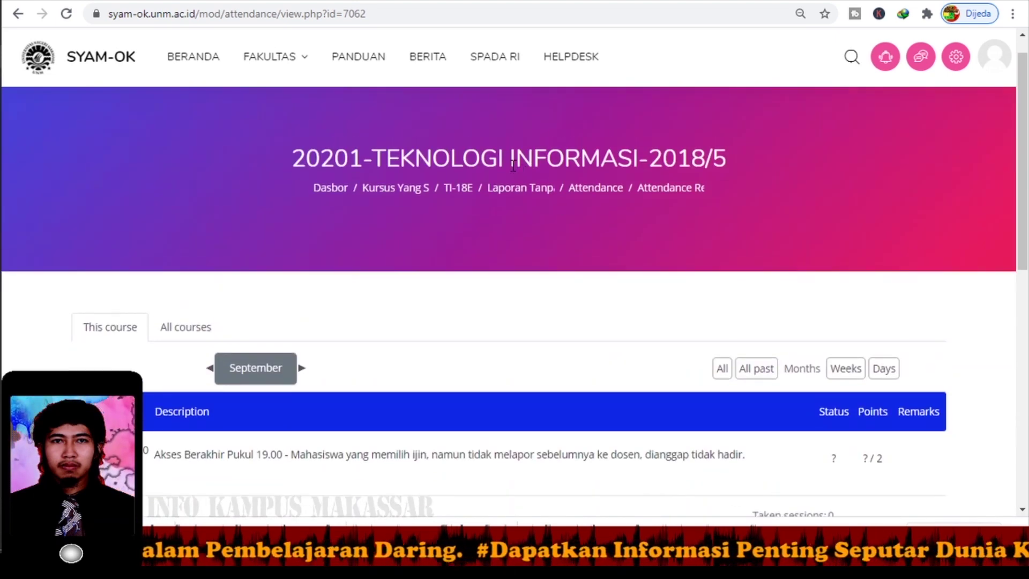
{"action": "left_click", "coordinate": [519, 188]}
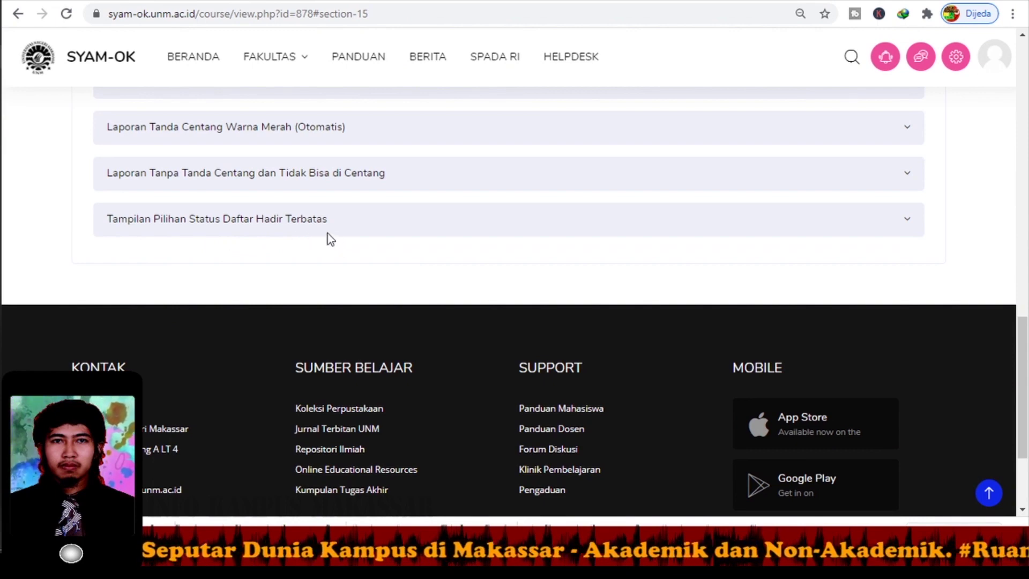
Record the 15 September 2020 7PM session as Late in the limited-status section's Attendance.
{"action": "left_click", "coordinate": [279, 235]}
{"action": "scroll", "coordinate": [301, 246], "scroll_direction": "down", "scroll_amount": 2}
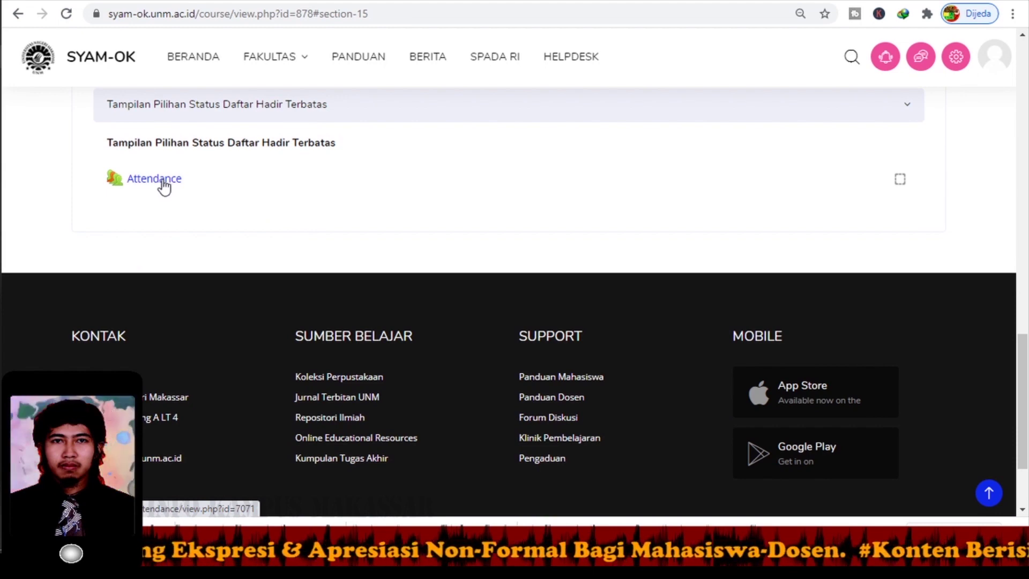
{"action": "left_click", "coordinate": [163, 184]}
{"action": "scroll", "coordinate": [213, 201], "scroll_direction": "down", "scroll_amount": 5}
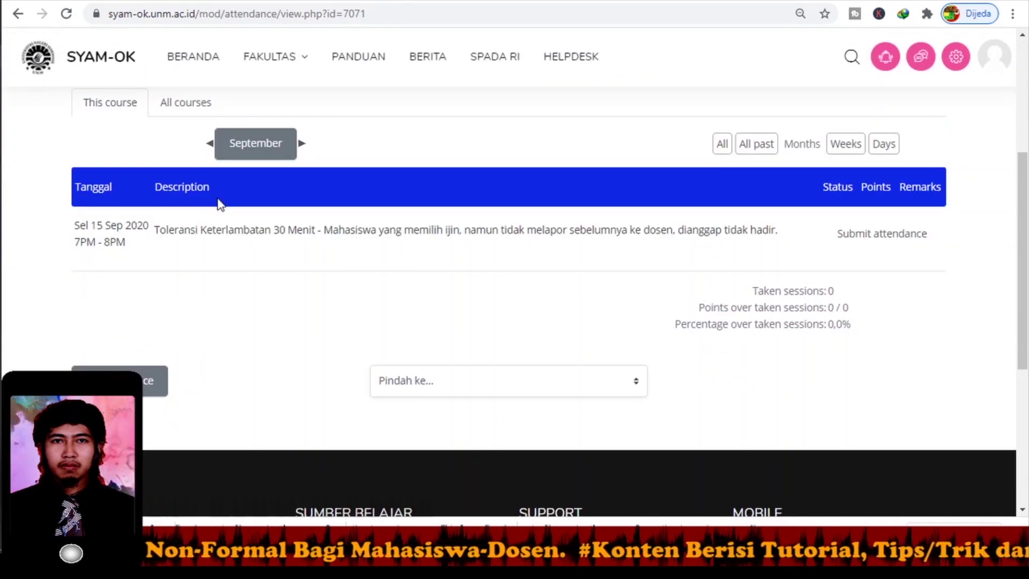
{"action": "left_click", "coordinate": [894, 236]}
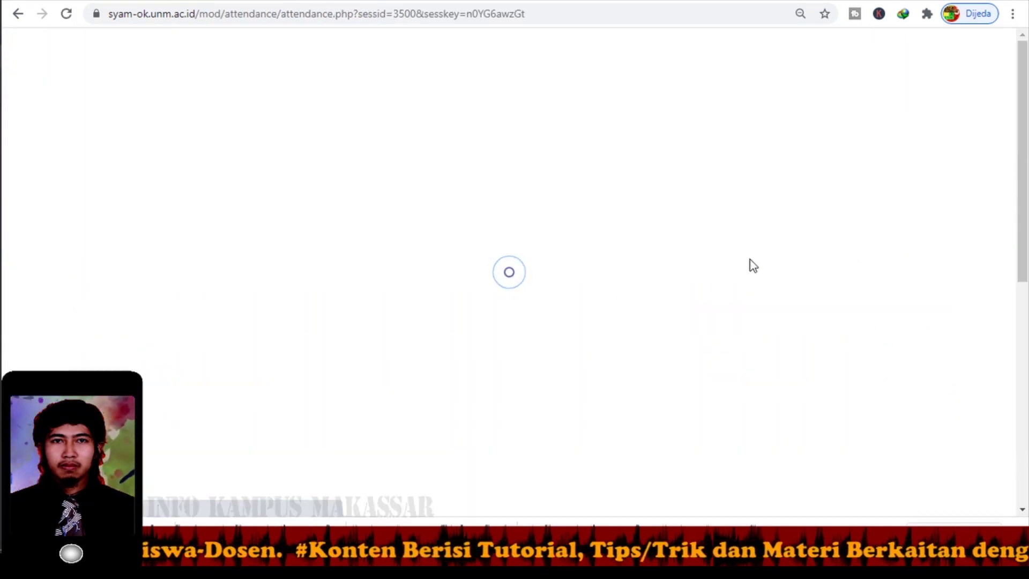
{"action": "scroll", "coordinate": [548, 340], "scroll_direction": "down", "scroll_amount": 2}
{"action": "scroll", "coordinate": [551, 345], "scroll_direction": "down", "scroll_amount": 2}
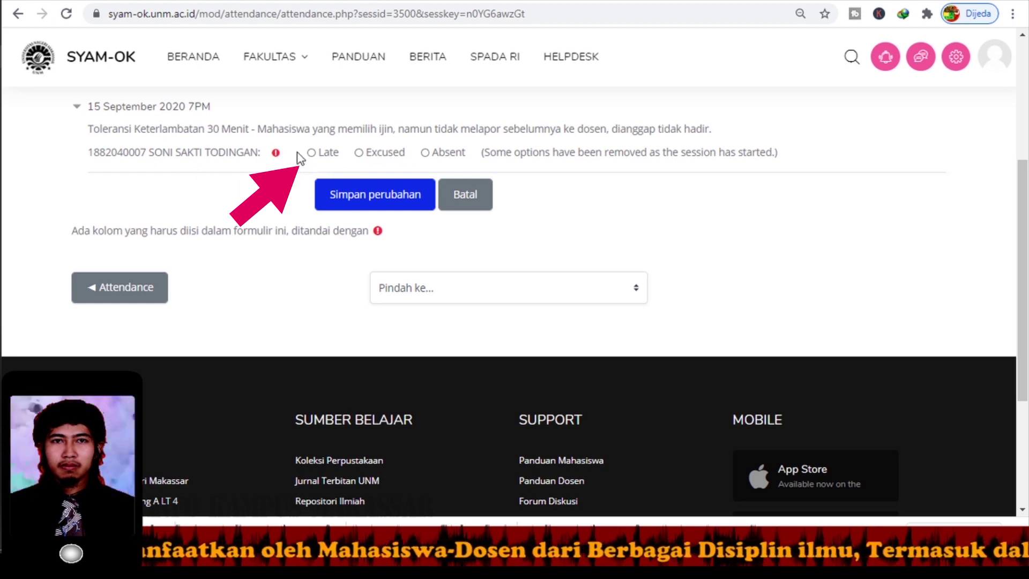
{"action": "left_click", "coordinate": [315, 153]}
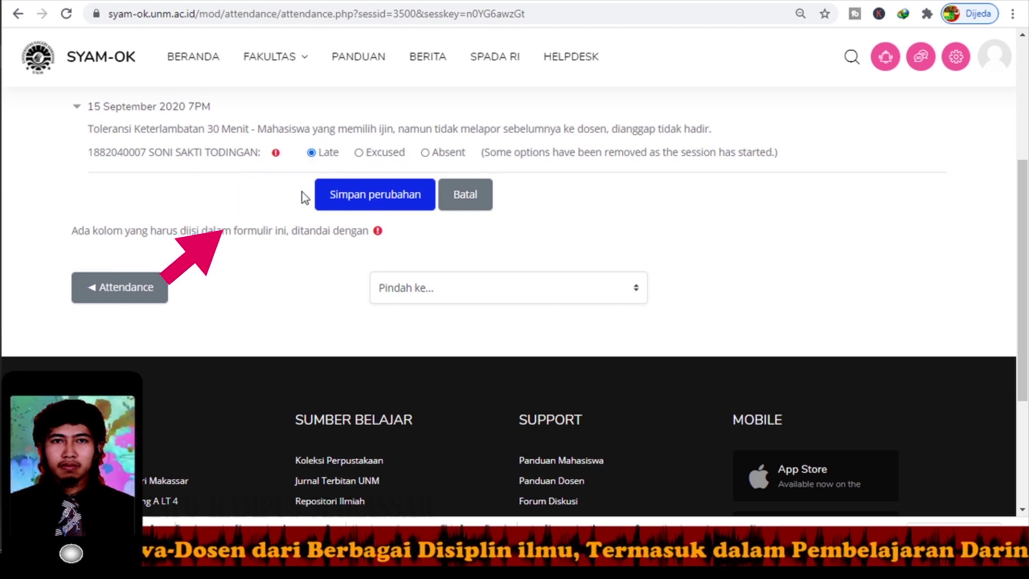
{"action": "left_click", "coordinate": [357, 207]}
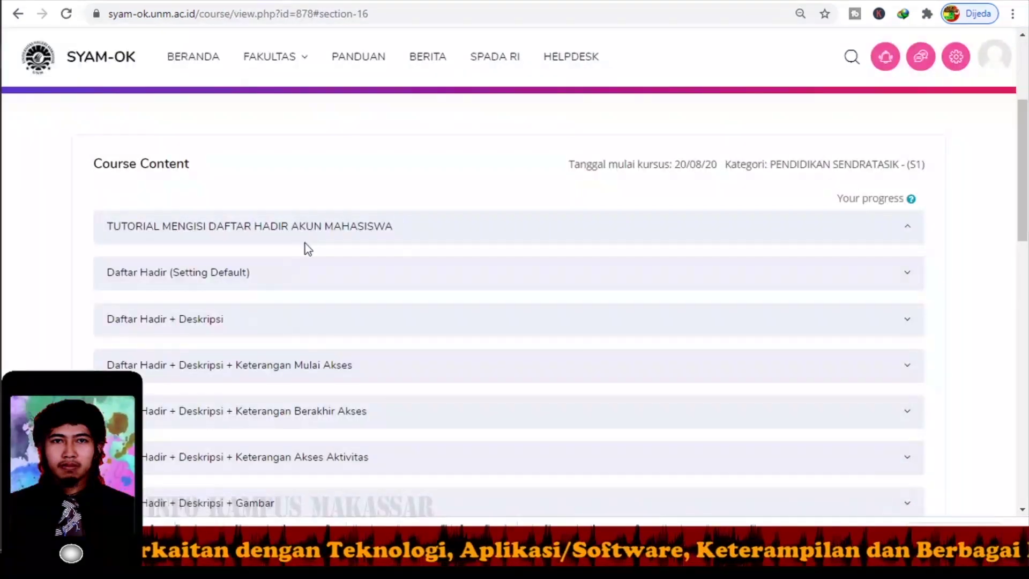
{"action": "scroll", "coordinate": [299, 251], "scroll_direction": "up", "scroll_amount": 3}
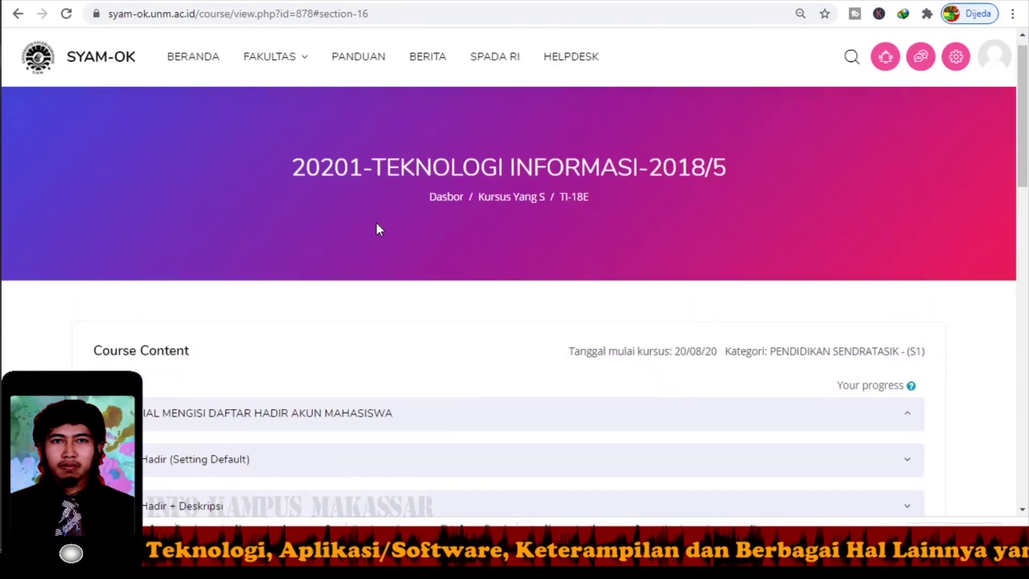